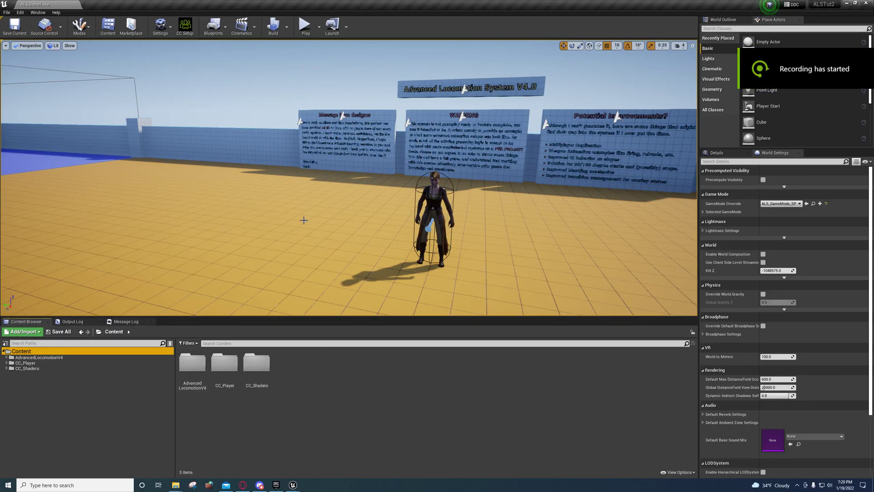
# Fly the view up to the Huntress character, then pull back to show the side wall and mannequins.
pyautogui.moveTo(304, 220); pyautogui.dragTo(280, 194, button='right')
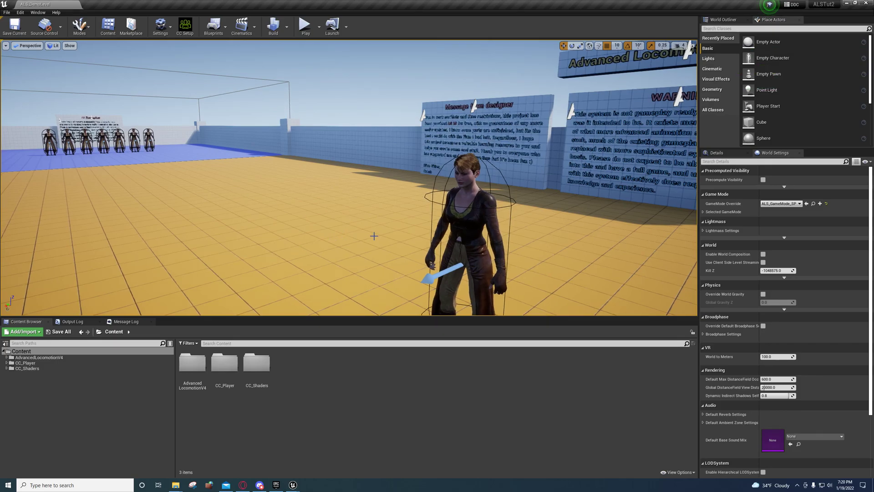
pyautogui.moveTo(374, 236)
pyautogui.mouseDown(button='right')
pyautogui.moveTo(346, 235)
pyautogui.moveTo(387, 235)
pyautogui.mouseUp(button='right')
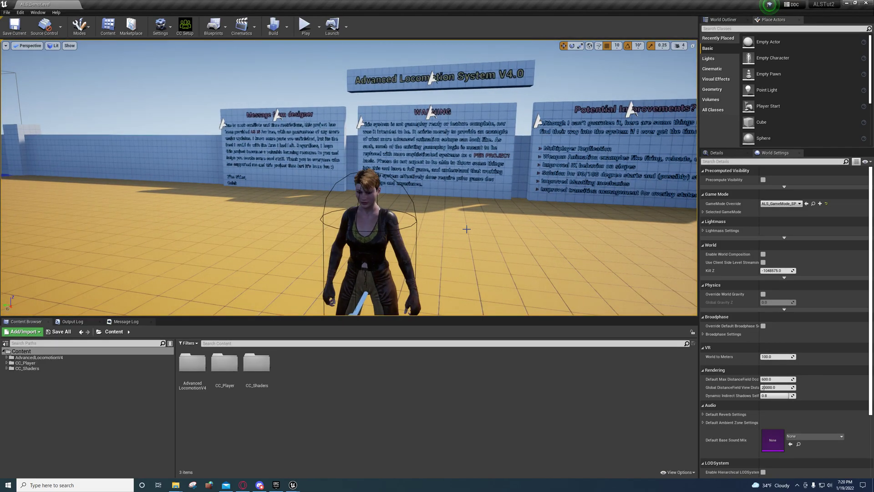
pyautogui.moveTo(467, 229); pyautogui.dragTo(435, 229, button='right')
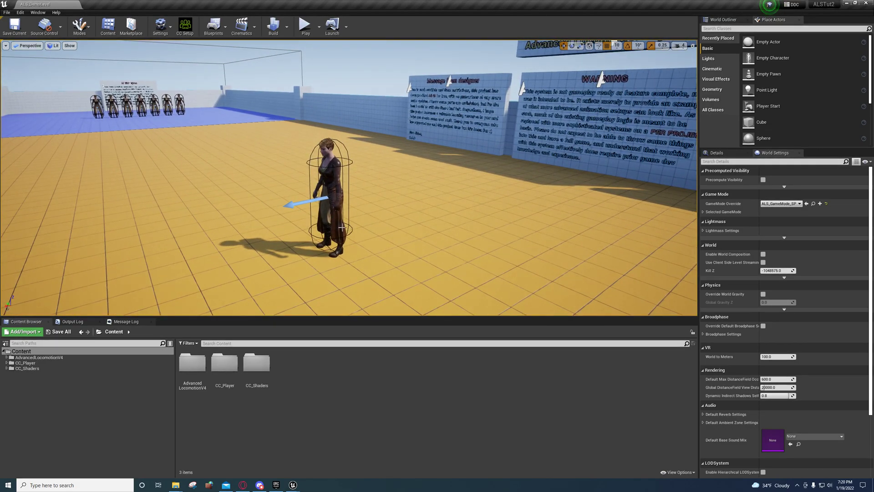
# Play-test the level: run, crouch, and cycle overlay states to equip the Rifle, then stop.
pyautogui.click(305, 25)
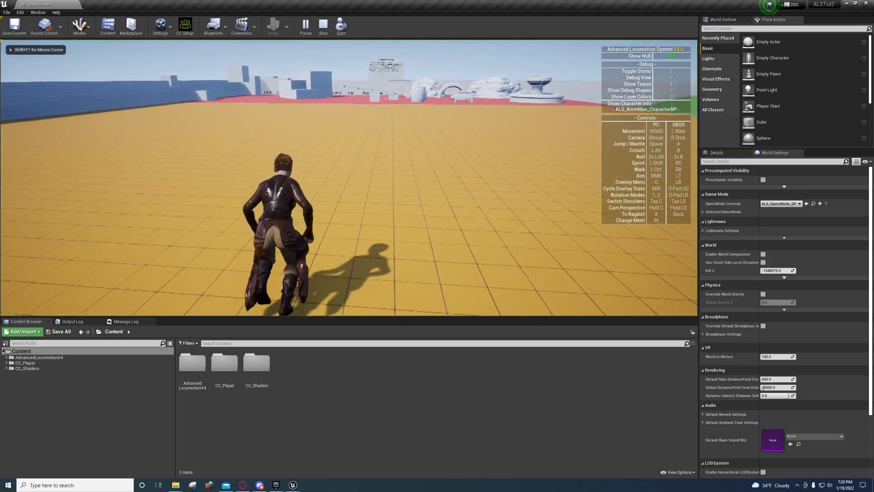
pyautogui.press('w')
pyautogui.press('alt')
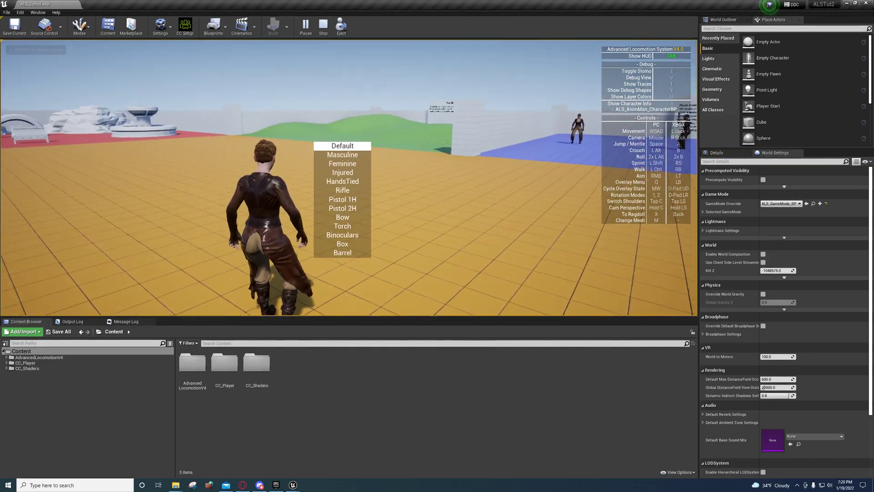
pyautogui.scroll(-8, 333, 203)
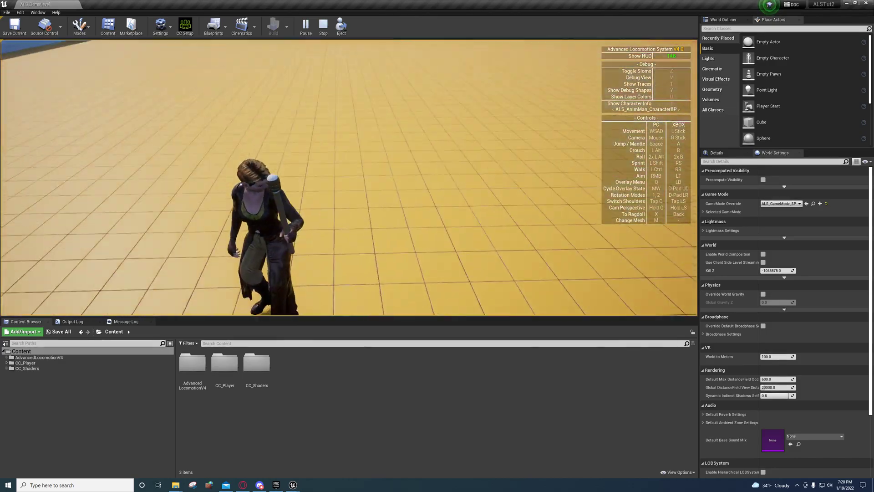
pyautogui.press('w')
pyautogui.press('q')
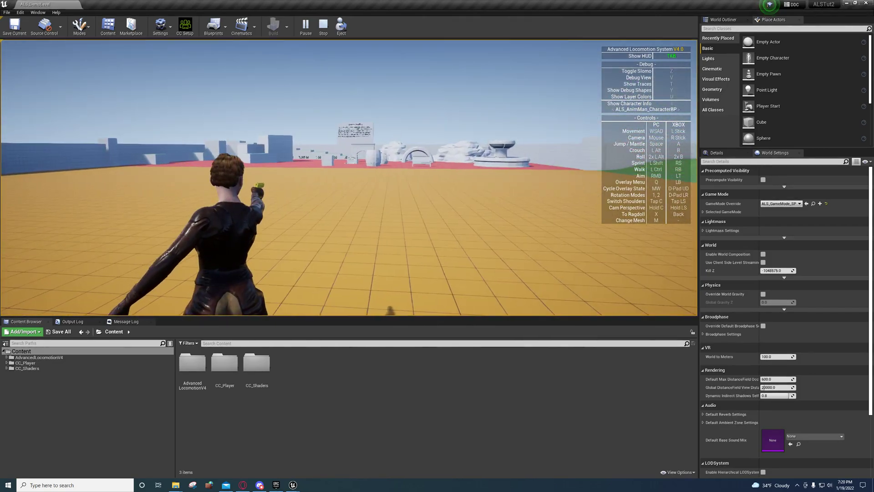
pyautogui.press('q')
pyautogui.scroll(2, 311, 199)
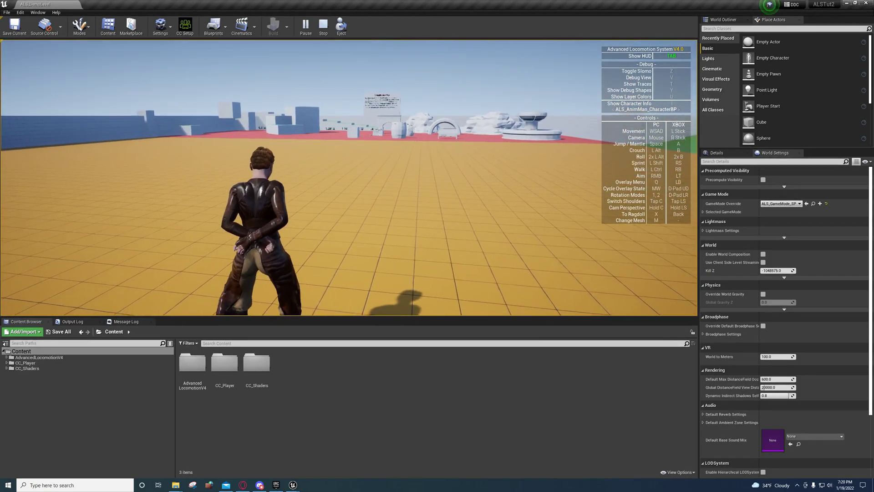
pyautogui.press('q')
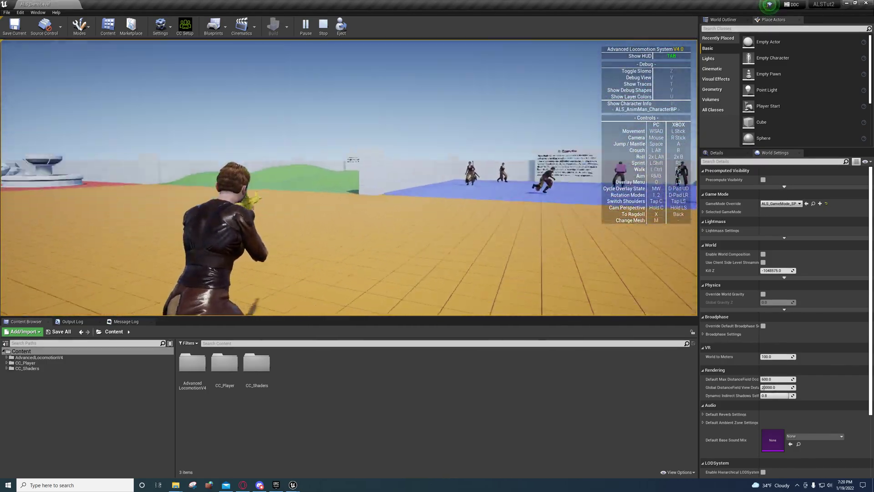
pyautogui.press('Escape')
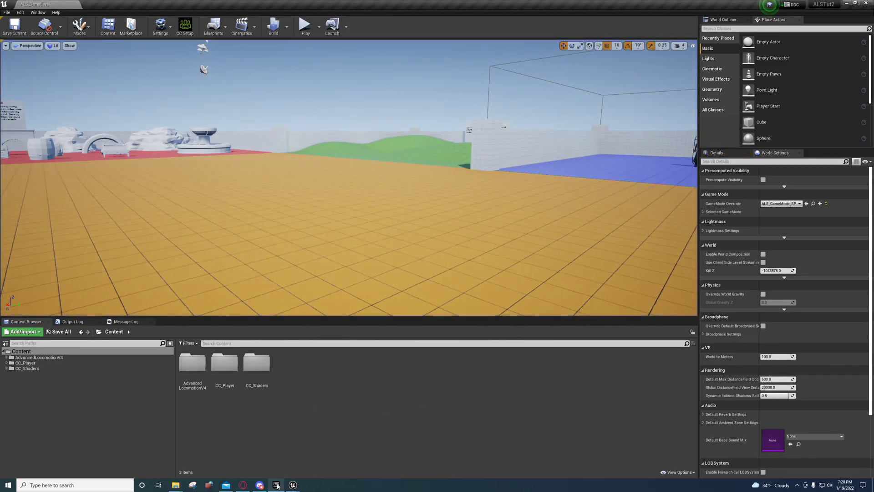
# Start importing Huntress.fbx into /Game from the root Content folder.
pyautogui.click(249, 438)
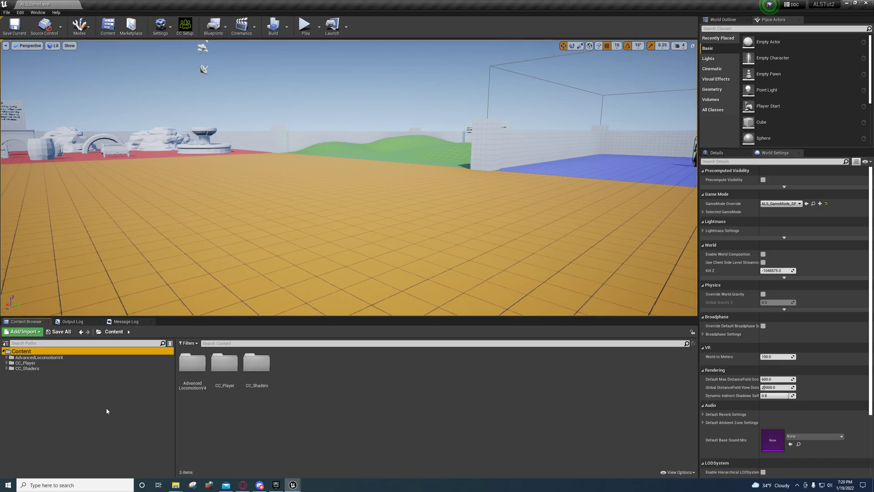
pyautogui.click(25, 362)
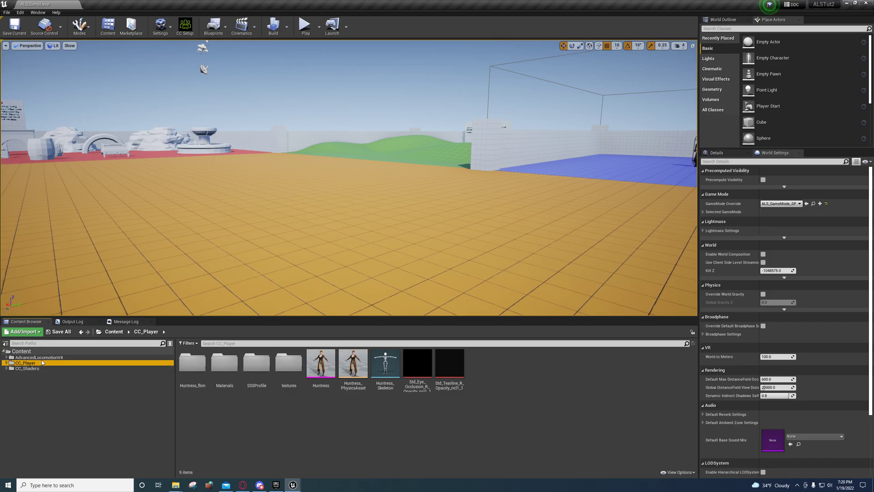
pyautogui.click(25, 353)
pyautogui.rightClick(324, 392)
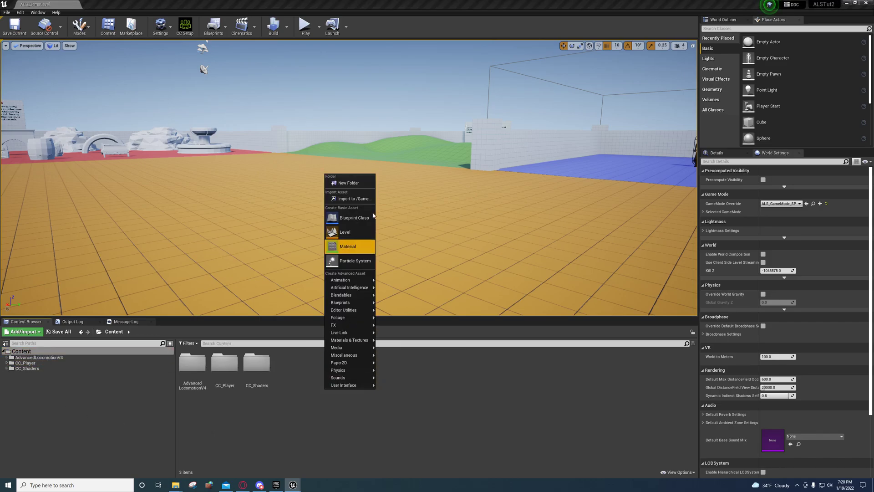
pyautogui.click(360, 199)
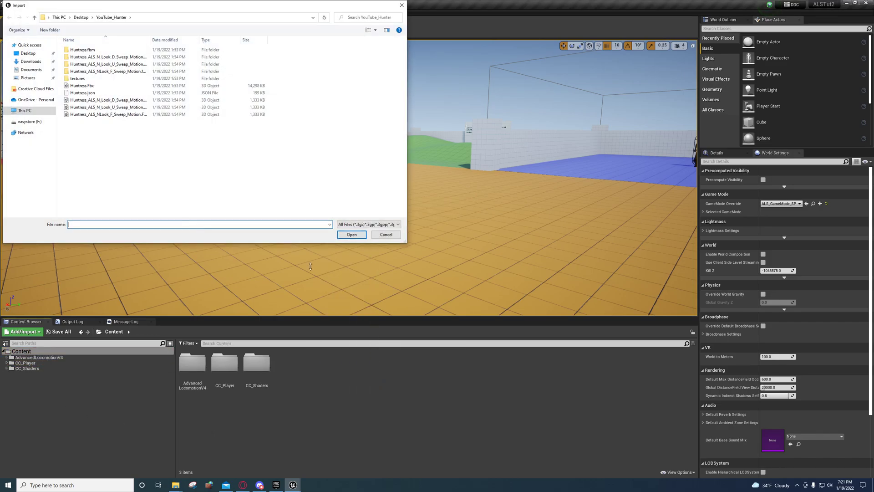
pyautogui.doubleClick(81, 86)
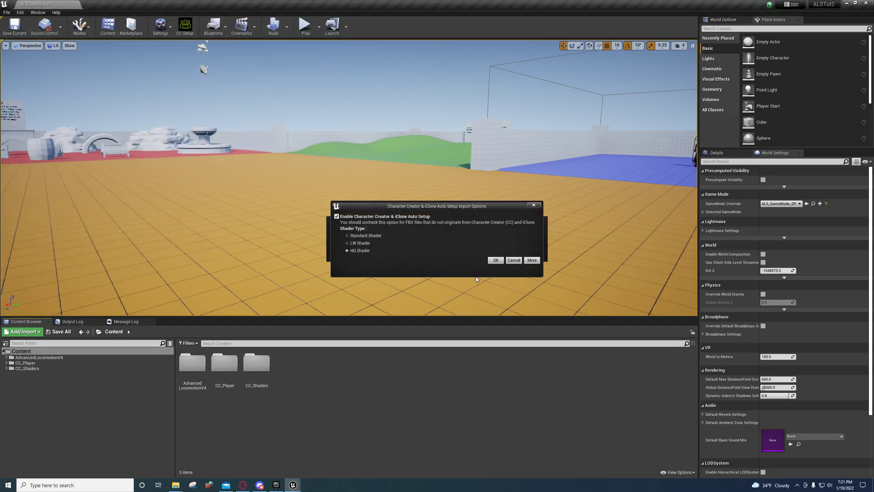
# Accept the Character Creator setup, untick Import Morph Targets, cancel the import, and reopen CC_Player.
pyautogui.click(496, 260)
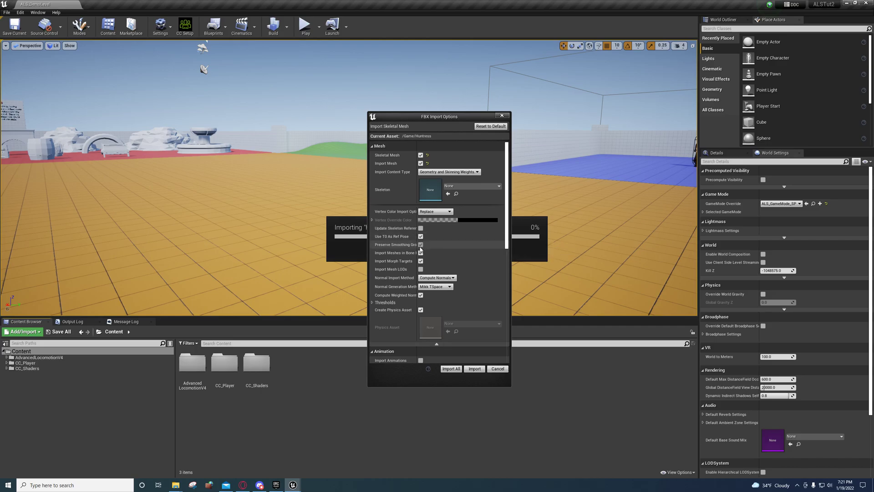
pyautogui.click(421, 260)
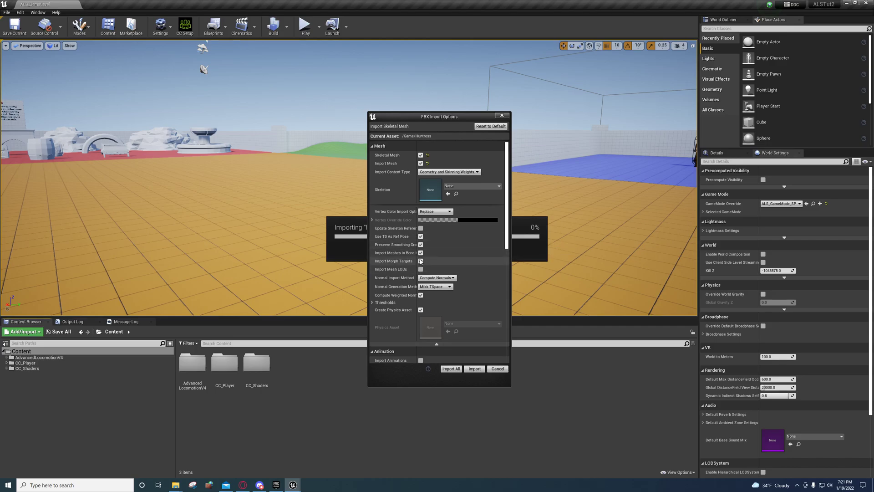
pyautogui.click(436, 344)
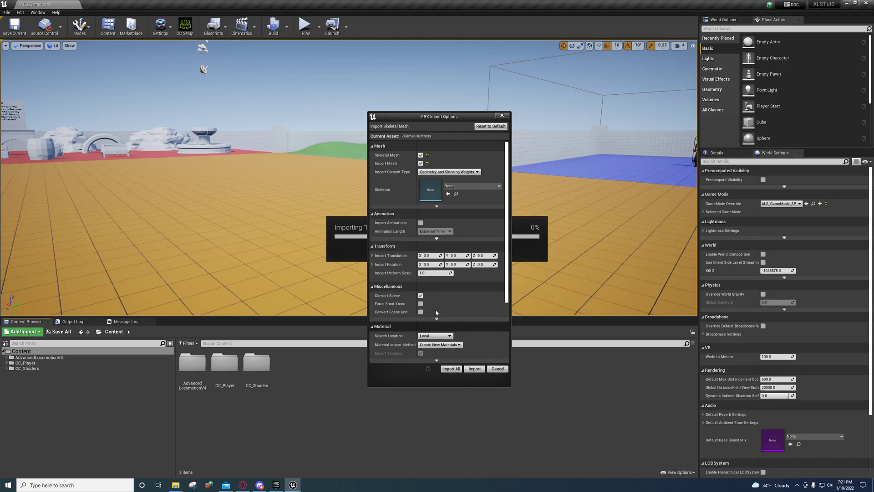
pyautogui.click(436, 208)
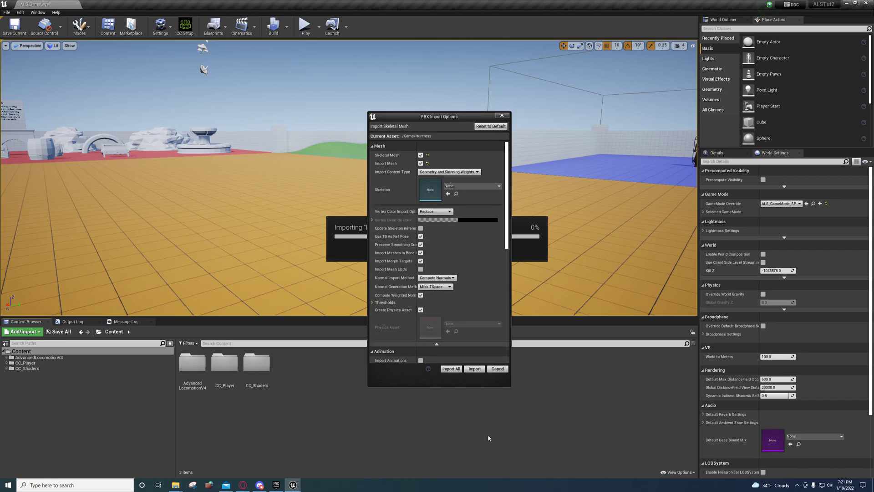
pyautogui.click(498, 369)
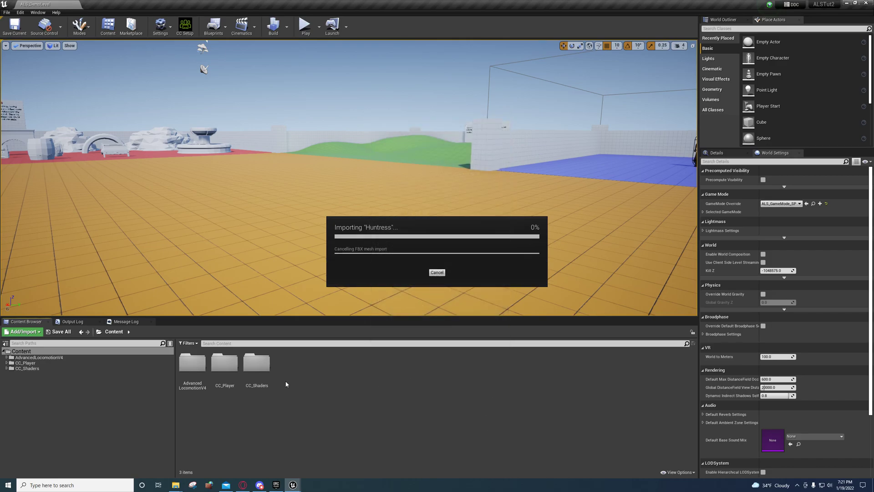
pyautogui.click(27, 322)
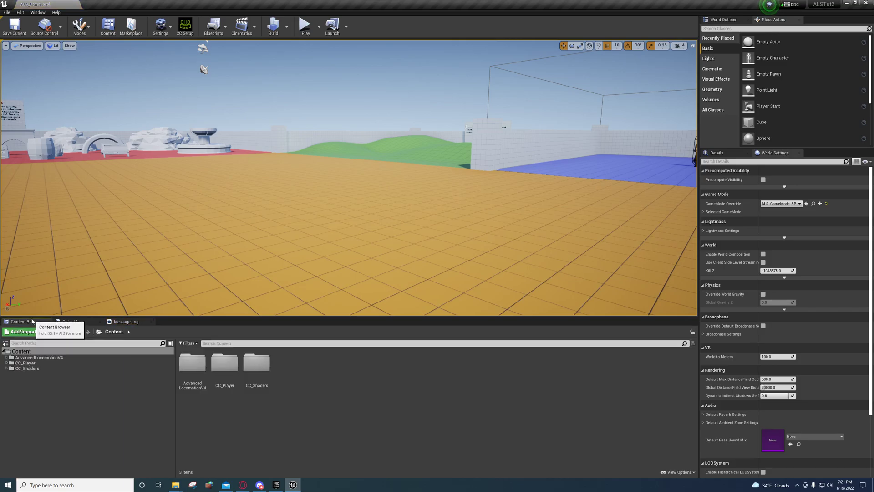
pyautogui.click(25, 363)
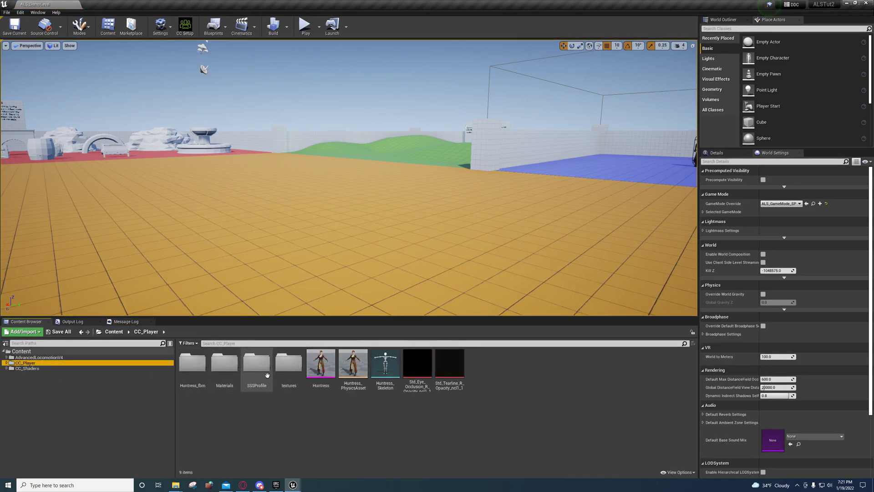
# Open the Huntress mesh full screen with Skeleton Tree retargeting options shown.
pyautogui.doubleClick(316, 362)
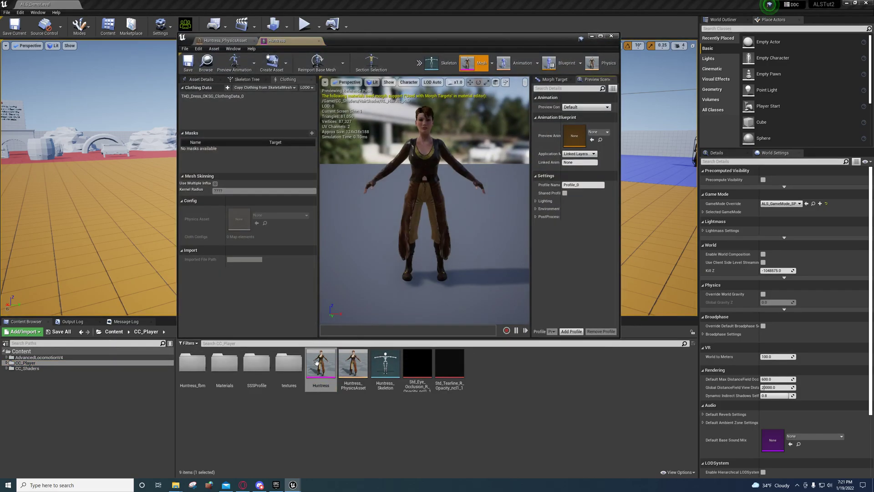
pyautogui.click(243, 81)
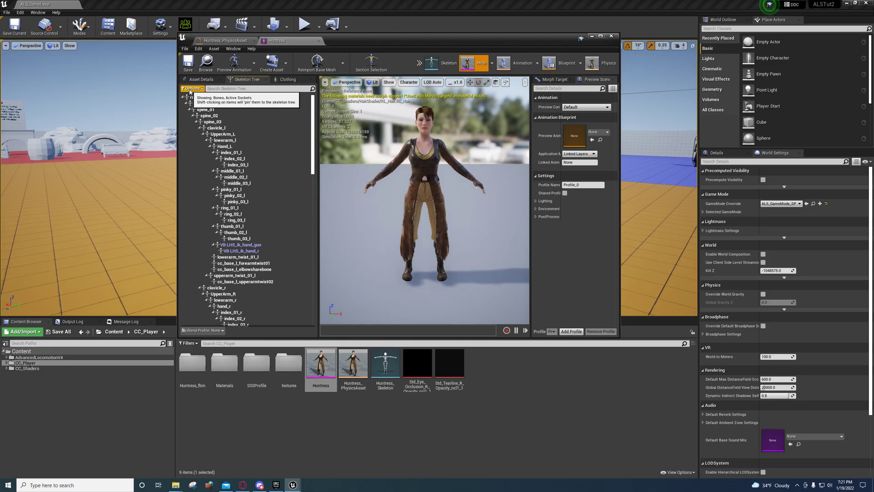
pyautogui.click(190, 90)
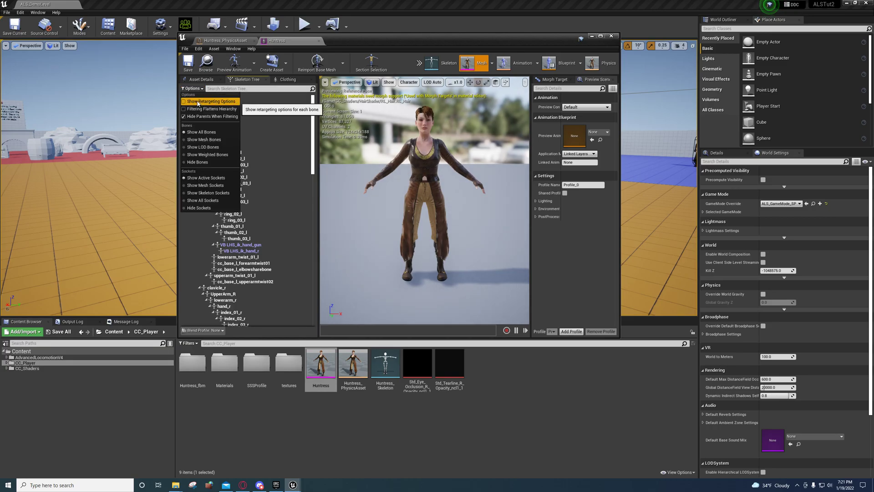
pyautogui.click(197, 102)
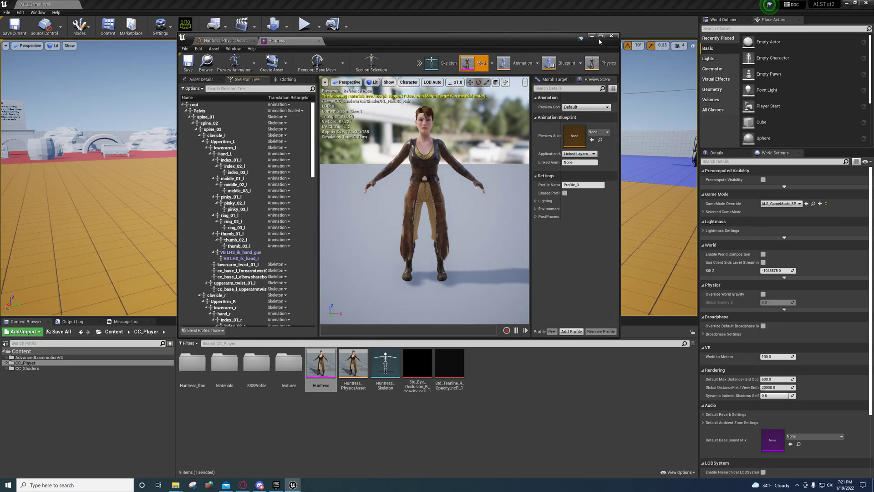
pyautogui.click(600, 36)
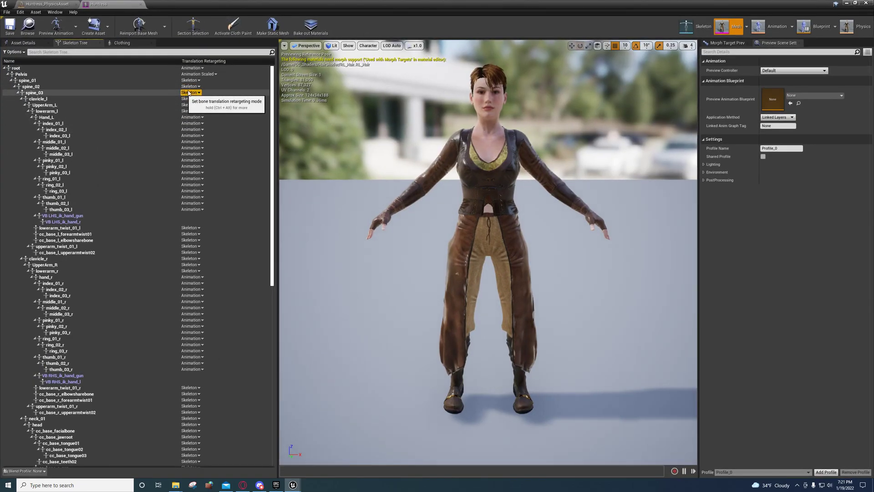
# Recursively set translation retargeting to Skeleton on root and all its children.
pyautogui.rightClick(186, 69)
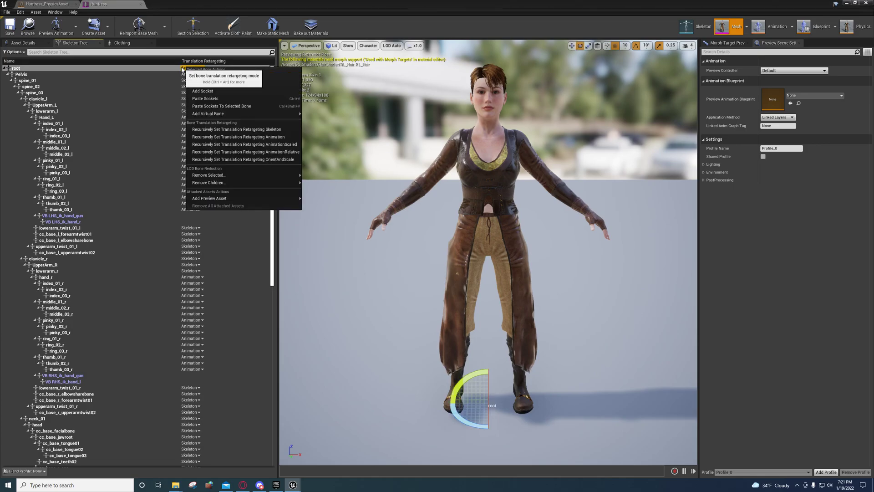
pyautogui.click(183, 69)
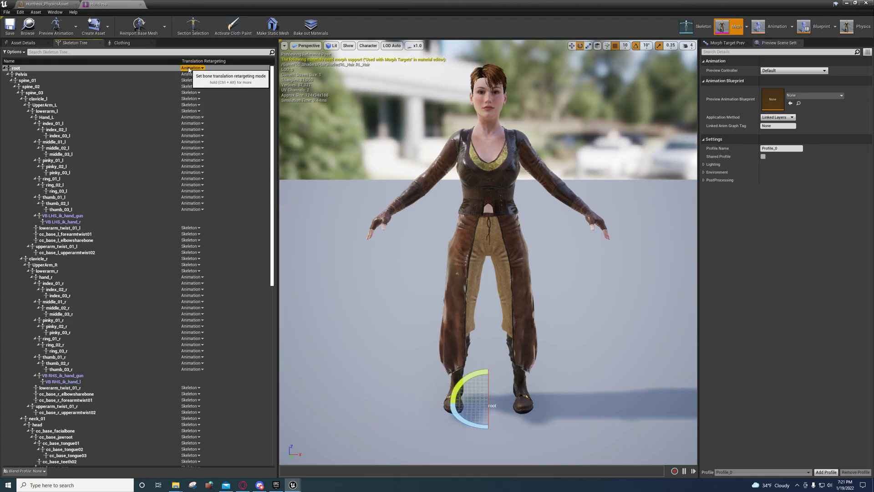
pyautogui.rightClick(186, 69)
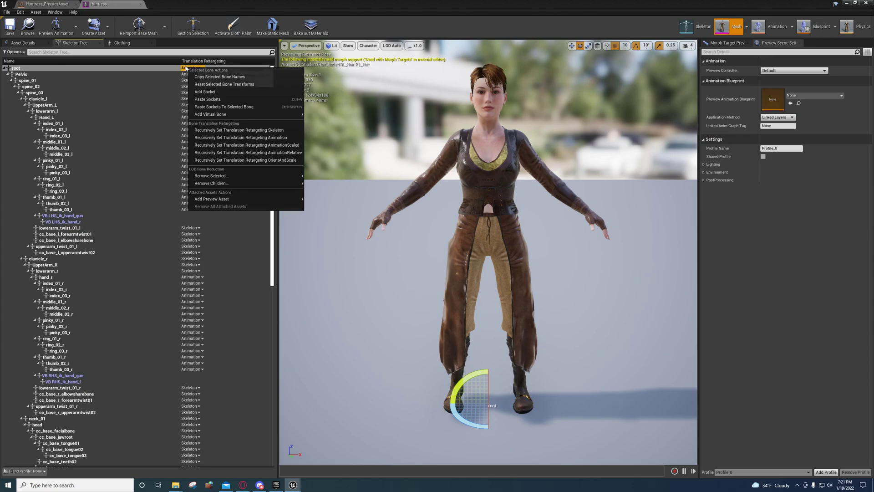
pyautogui.click(230, 138)
pyautogui.rightClick(169, 69)
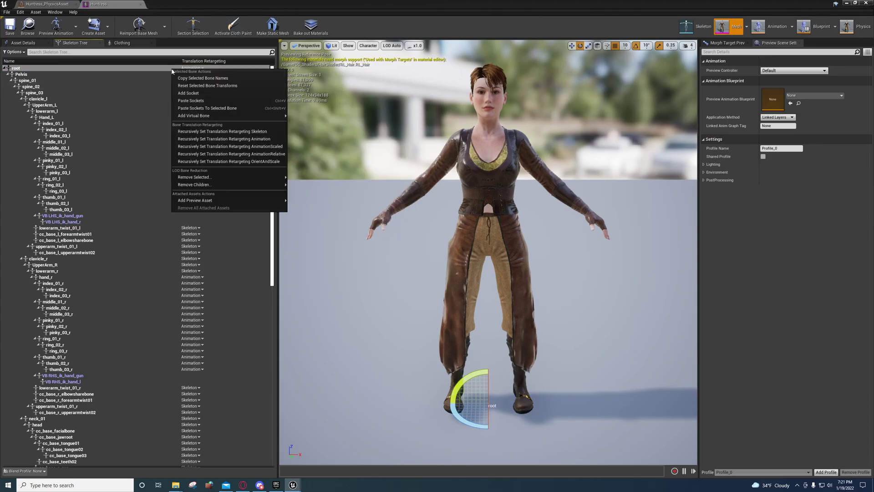
pyautogui.click(220, 132)
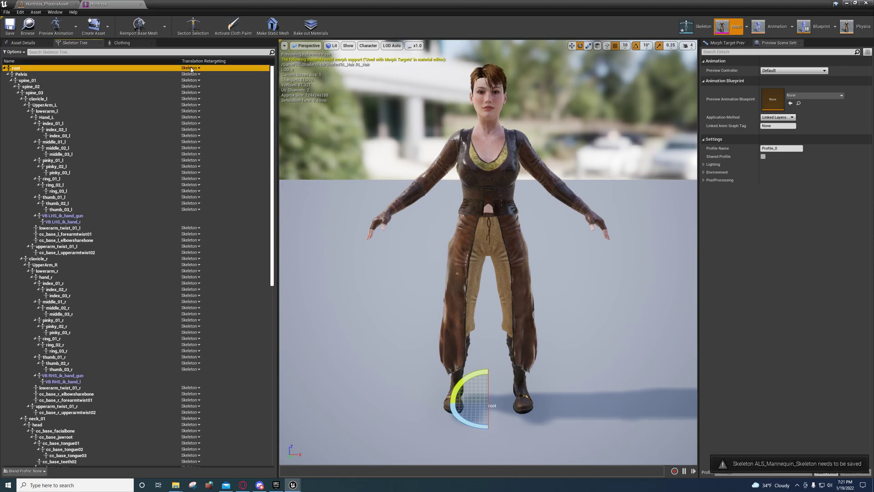
# Switch root's retargeting dropdown to Animation and Pelvis's to Animation Scaled after reading the docs.
pyautogui.click(190, 74)
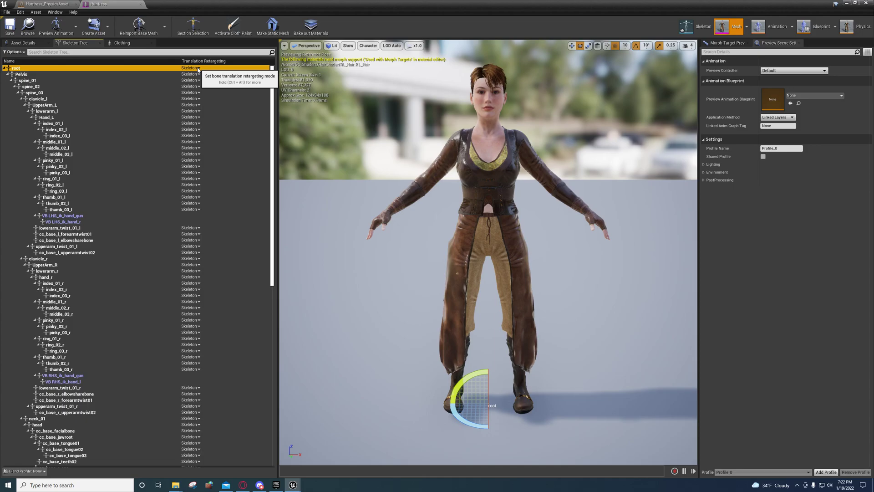
pyautogui.click(198, 68)
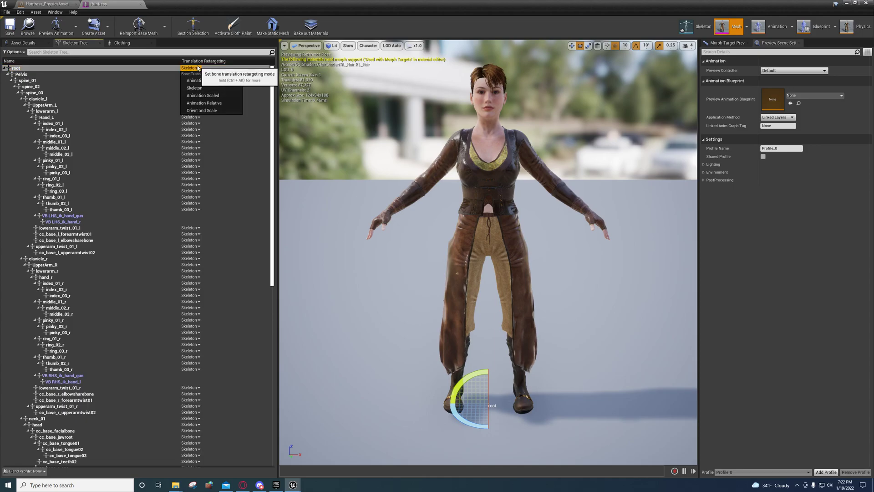
pyautogui.click(196, 88)
pyautogui.click(199, 68)
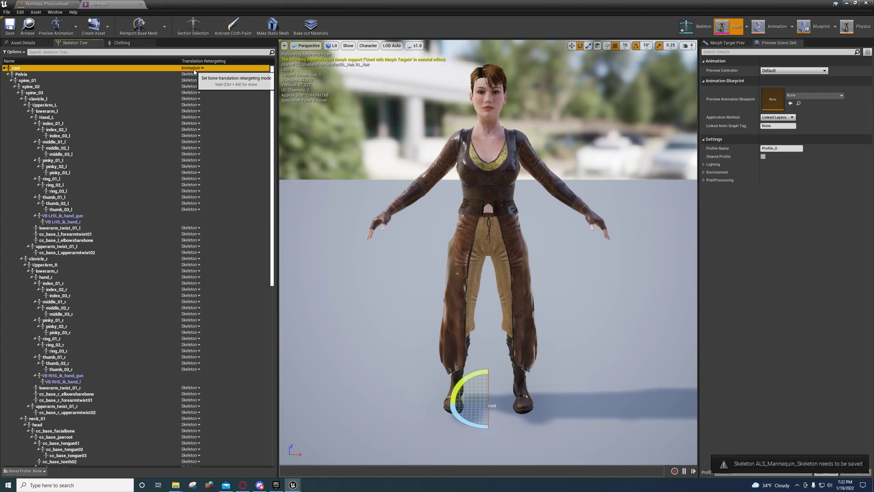
pyautogui.click(195, 73)
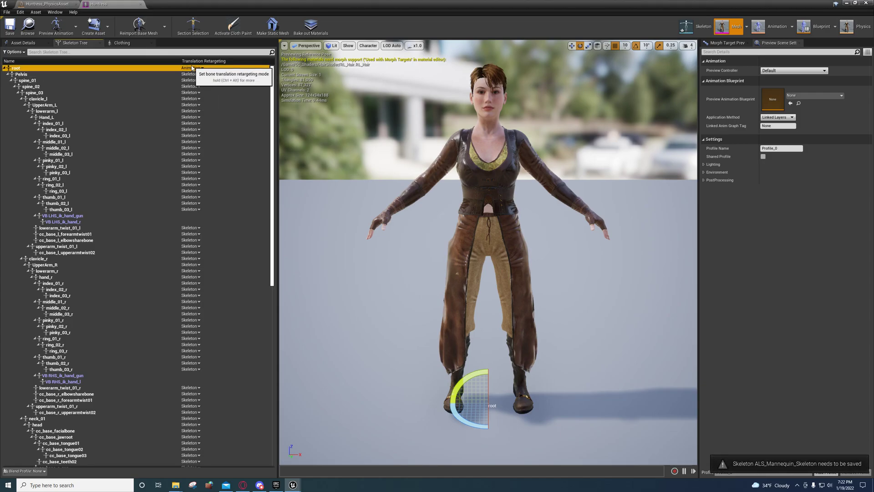
pyautogui.hotkey('ctrl', 'alt')
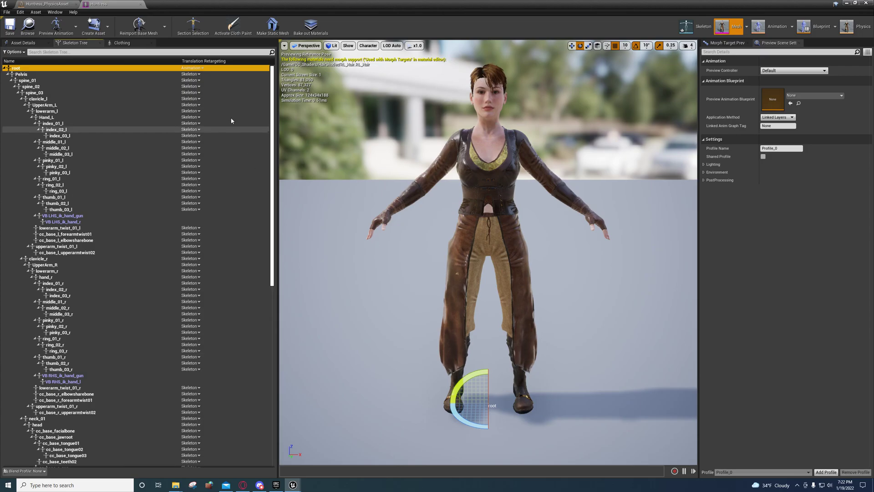
pyautogui.click(191, 75)
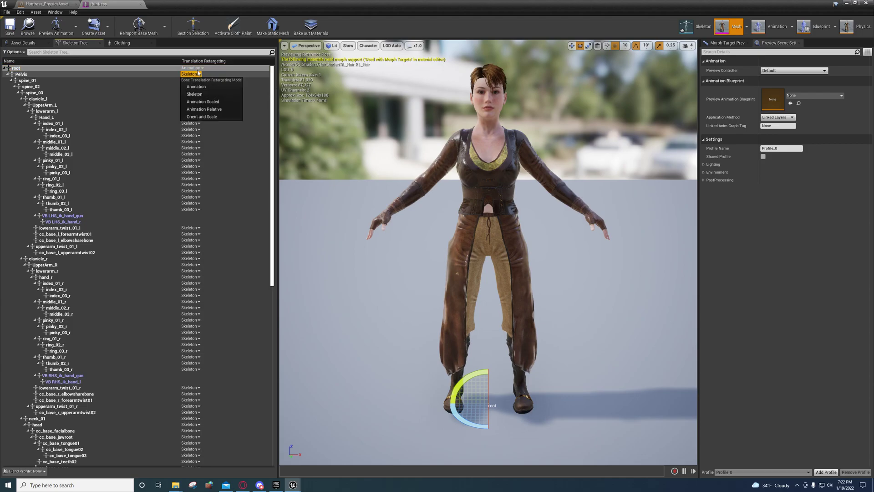
pyautogui.click(204, 101)
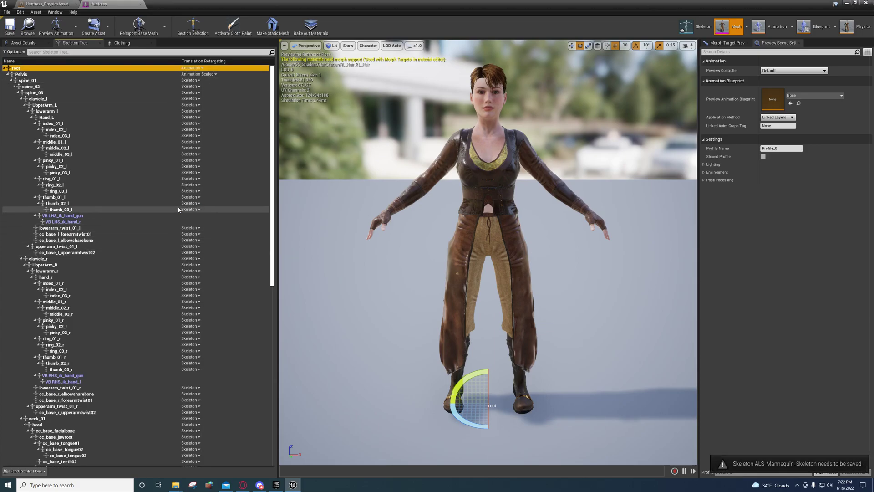
# Recursively set Hand_L and hand_r with their fingers to Animation retargeting.
pyautogui.rightClick(191, 118)
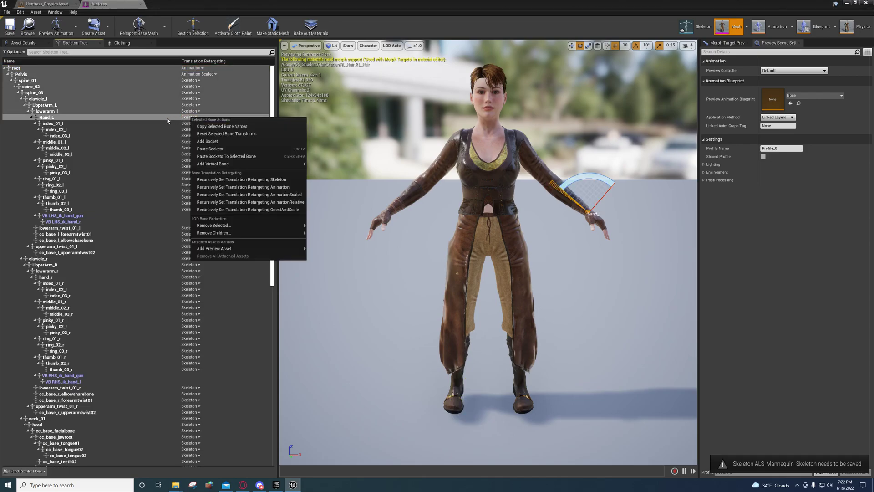
pyautogui.press('Escape')
pyautogui.rightClick(143, 118)
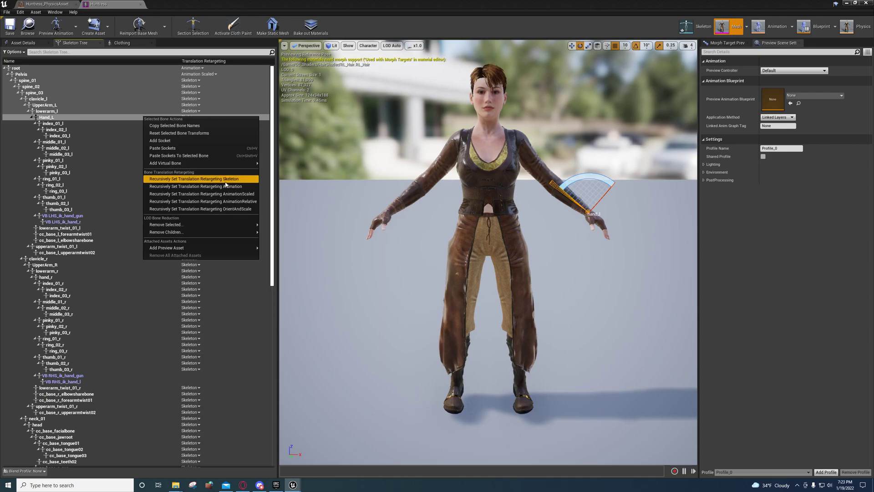
pyautogui.click(224, 186)
pyautogui.scroll(-5, 212, 187)
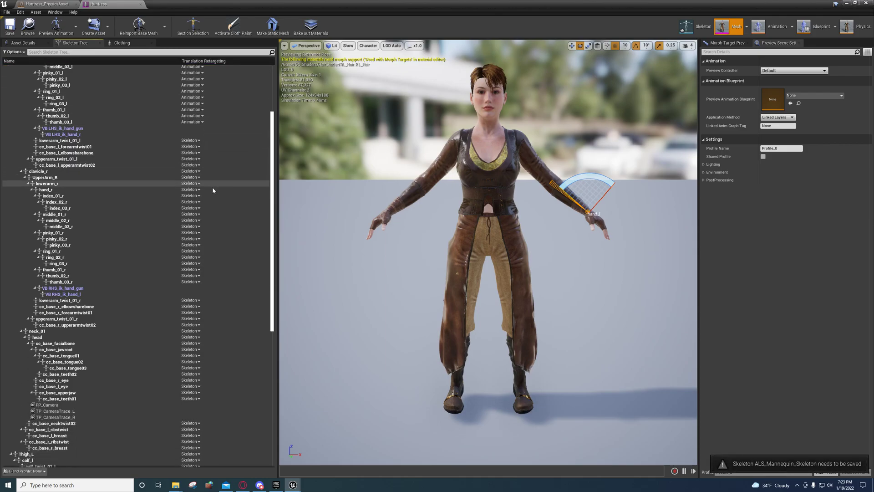
pyautogui.rightClick(170, 179)
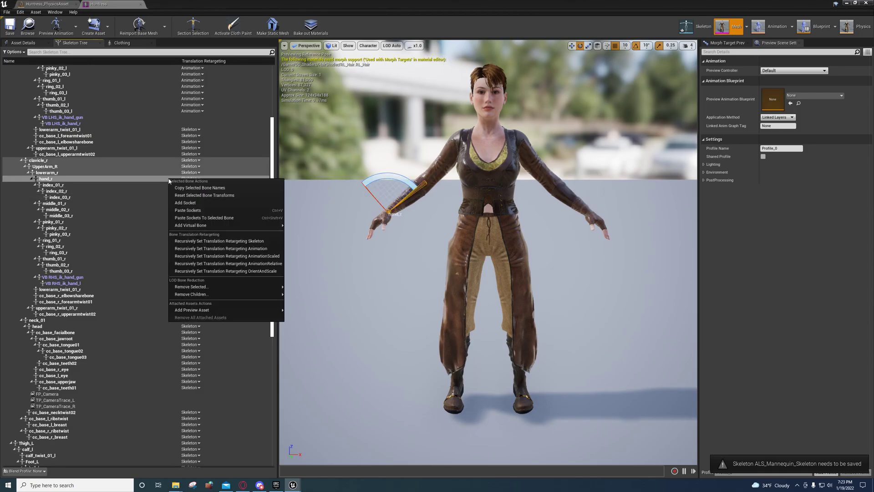
pyautogui.click(146, 179)
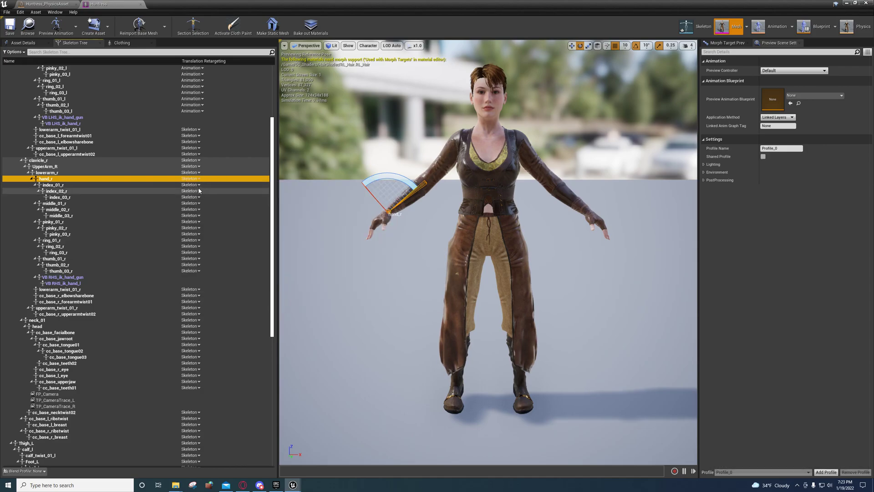
pyautogui.rightClick(160, 179)
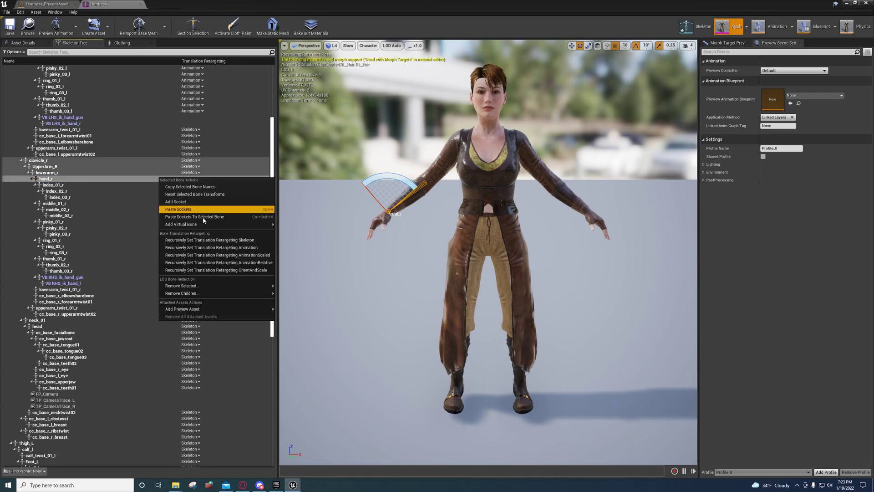
pyautogui.click(159, 181)
pyautogui.rightClick(166, 180)
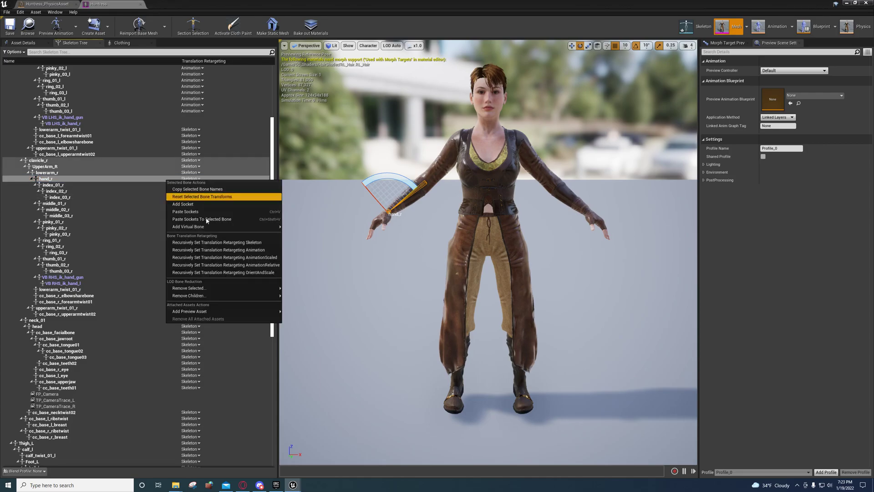
pyautogui.click(217, 249)
# Recursively set ik_foot_root and ik_hand_root to Animation retargeting and save the skeleton.
pyautogui.scroll(-3, 167, 206)
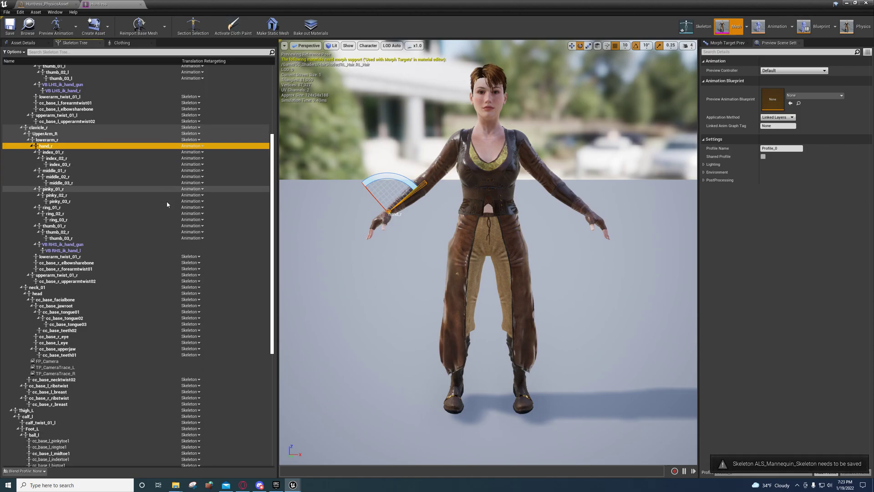
pyautogui.scroll(-10, 167, 205)
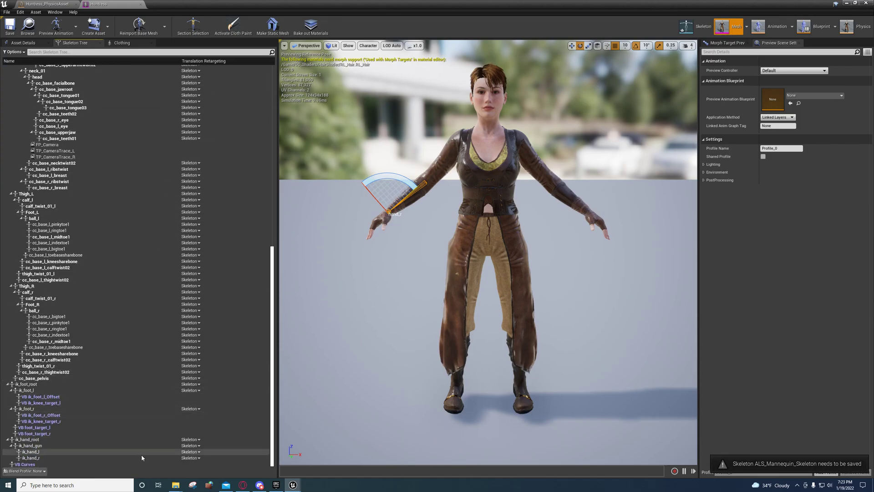
pyautogui.rightClick(159, 384)
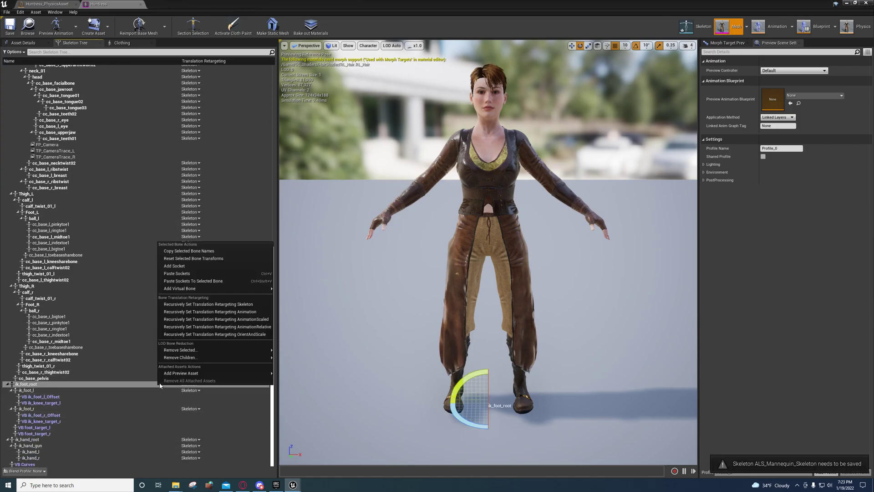
pyautogui.click(210, 312)
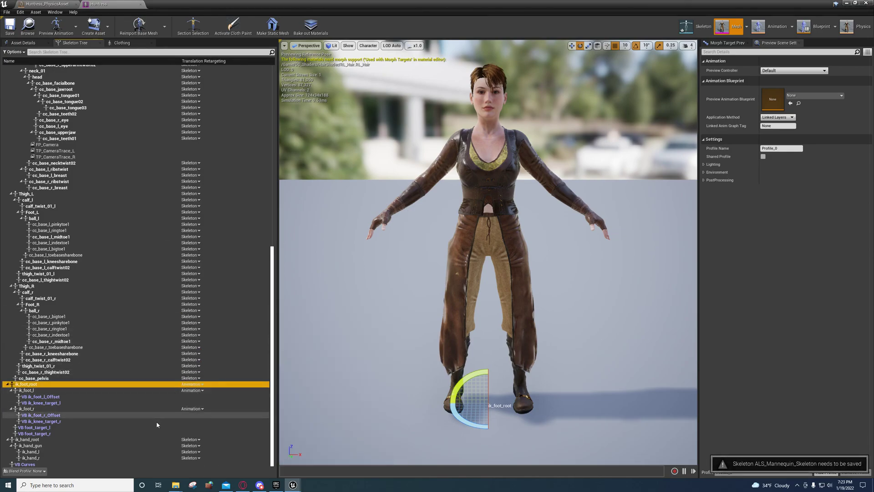
pyautogui.rightClick(154, 438)
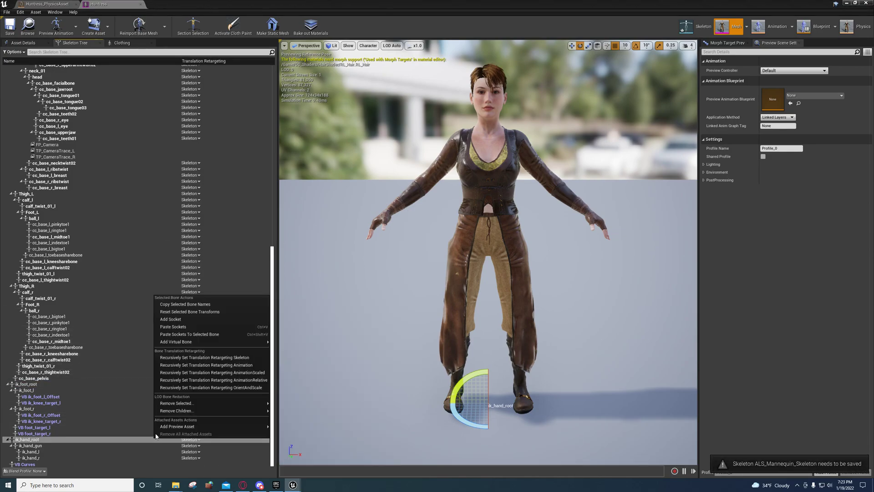
pyautogui.click(187, 365)
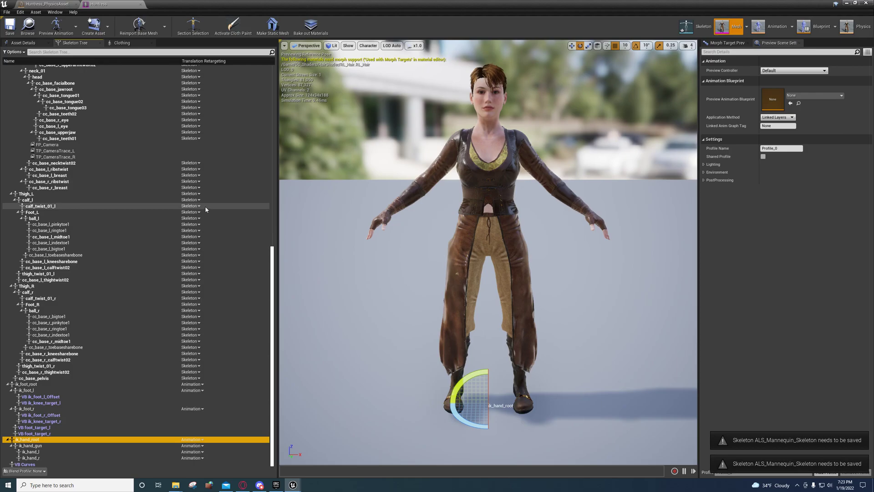
pyautogui.scroll(15, 205, 206)
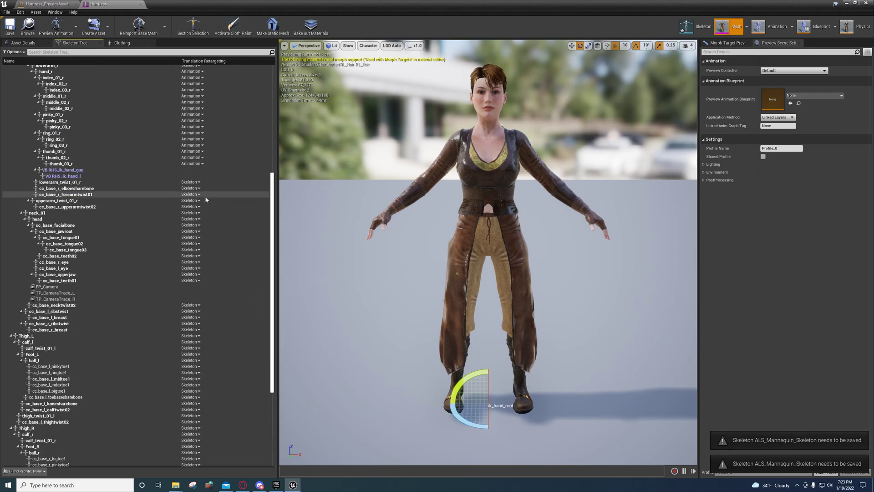
pyautogui.click(10, 29)
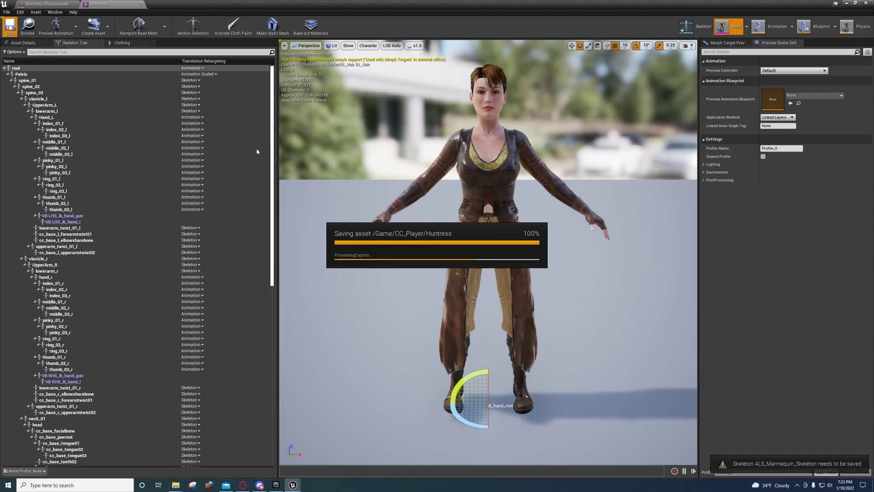
# Glance at the physics asset's root body, then open Huntress maximized in the ALSTut project.
pyautogui.click(848, 28)
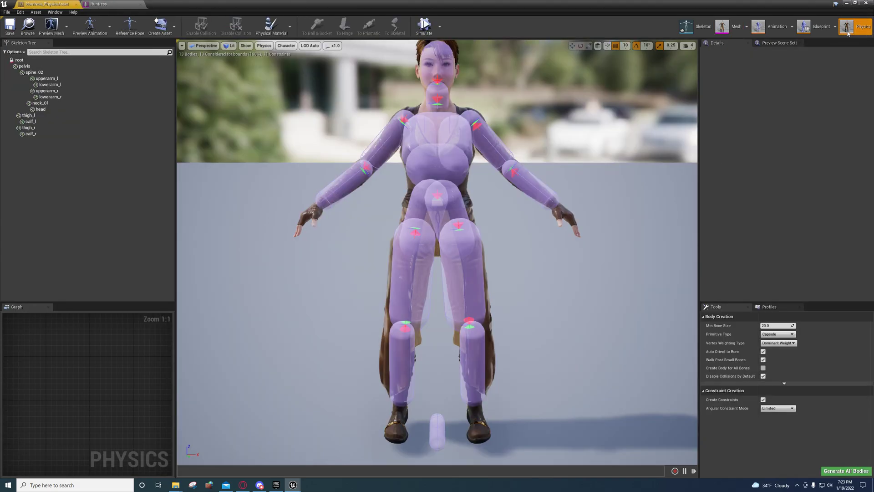
pyautogui.click(21, 61)
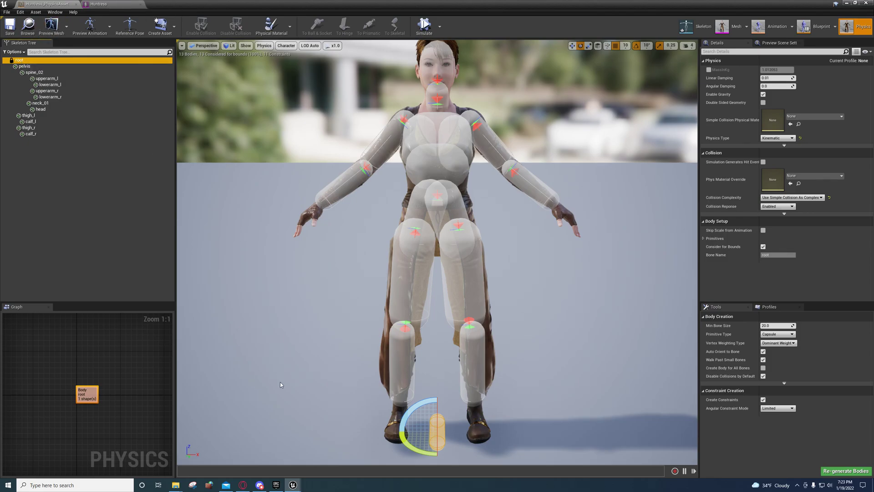
pyautogui.moveTo(293, 486)
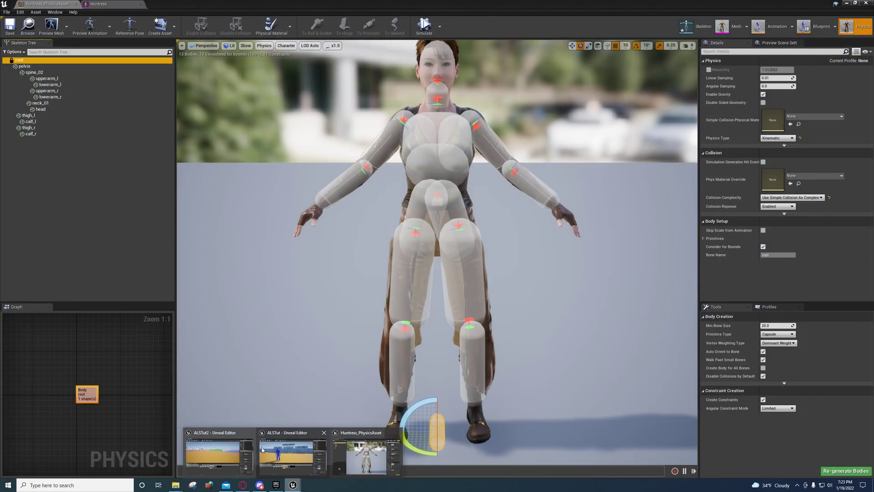
pyautogui.click(262, 450)
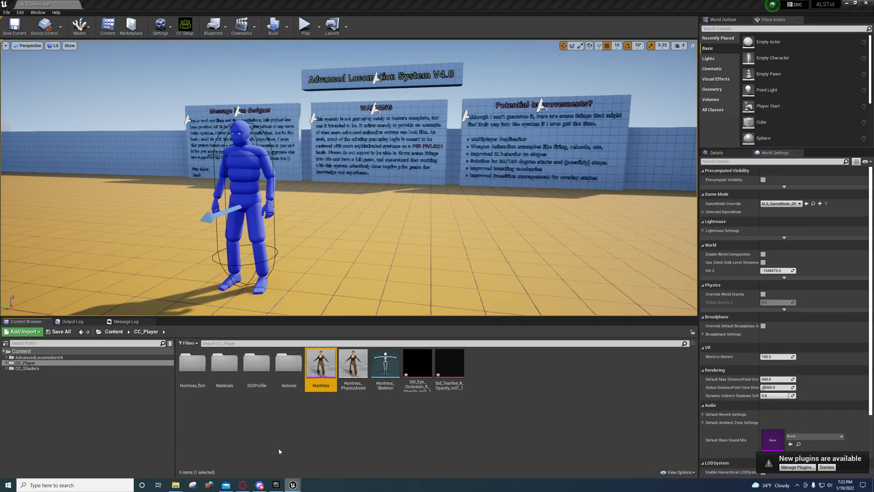
pyautogui.doubleClick(322, 362)
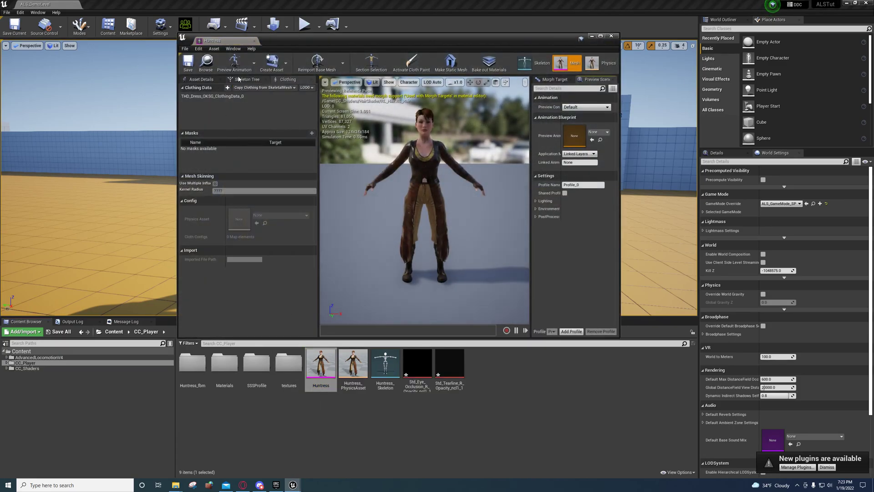
pyautogui.click(242, 80)
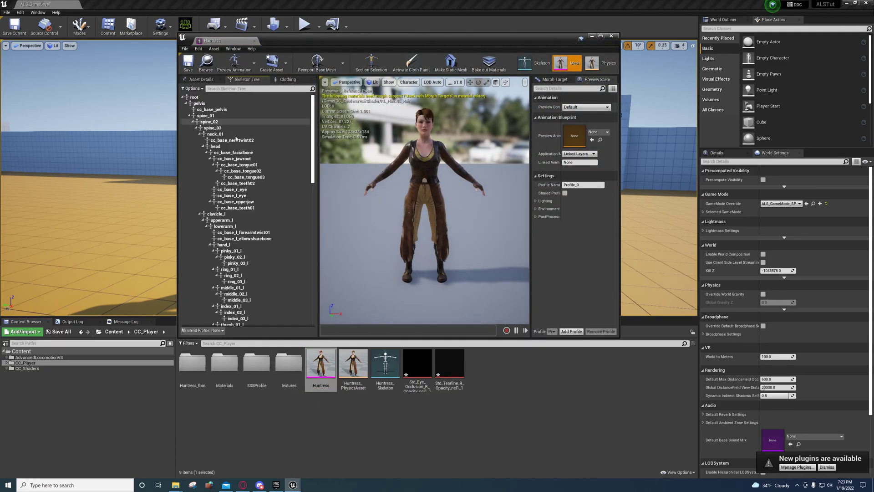
pyautogui.click(600, 38)
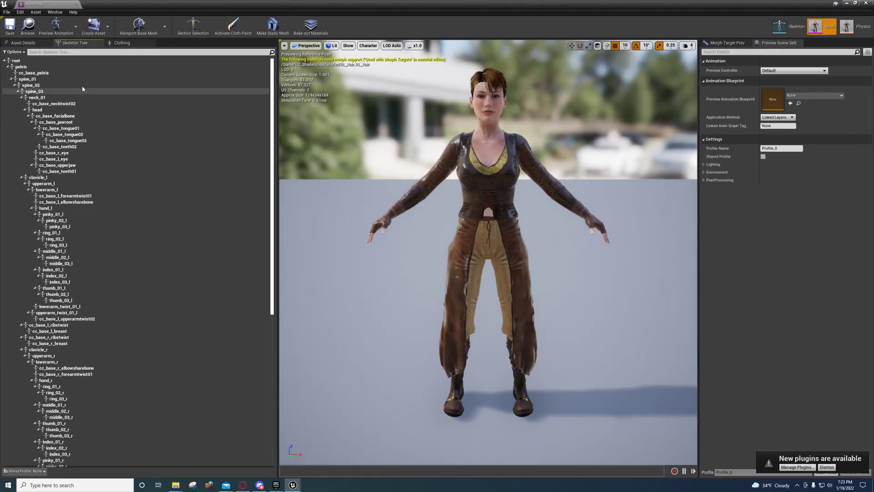
# Reset all bones to Skeleton retargeting, then set root to Animation and pelvis to Animation Scaled.
pyautogui.click(13, 52)
pyautogui.click(13, 64)
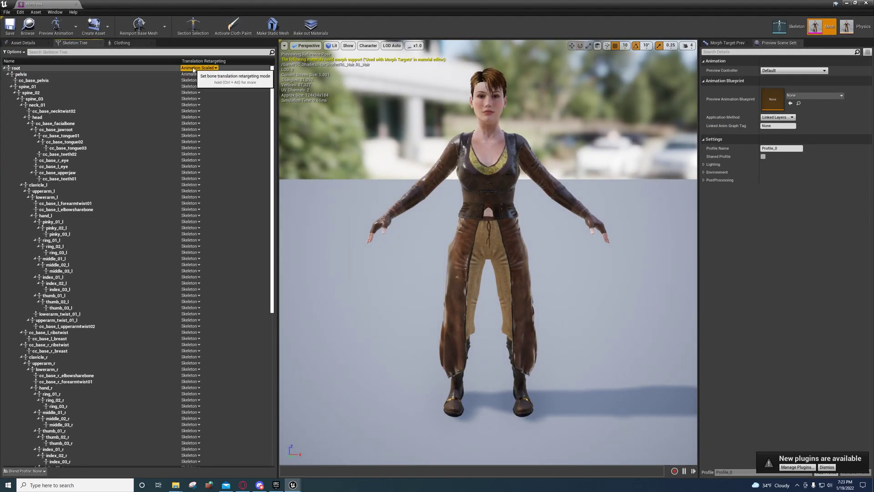
pyautogui.rightClick(194, 70)
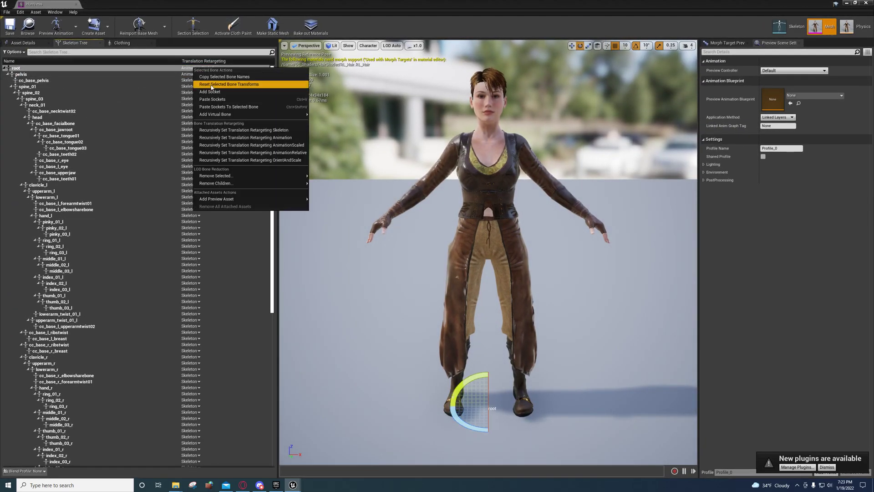
pyautogui.click(231, 131)
pyautogui.rightClick(184, 68)
pyautogui.click(189, 68)
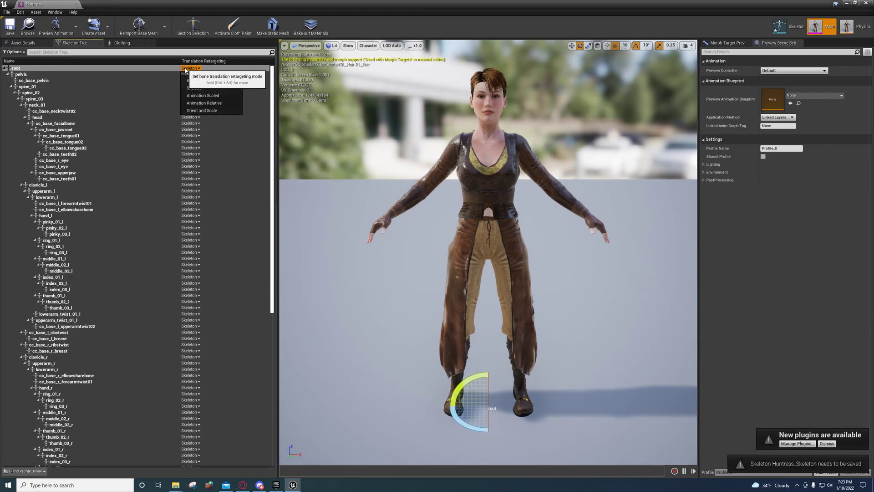
pyautogui.click(196, 81)
pyautogui.click(191, 73)
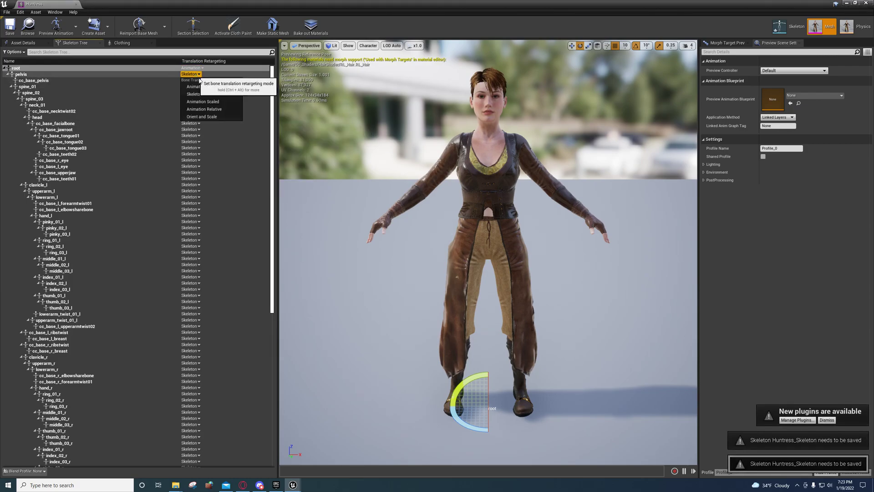
pyautogui.click(202, 102)
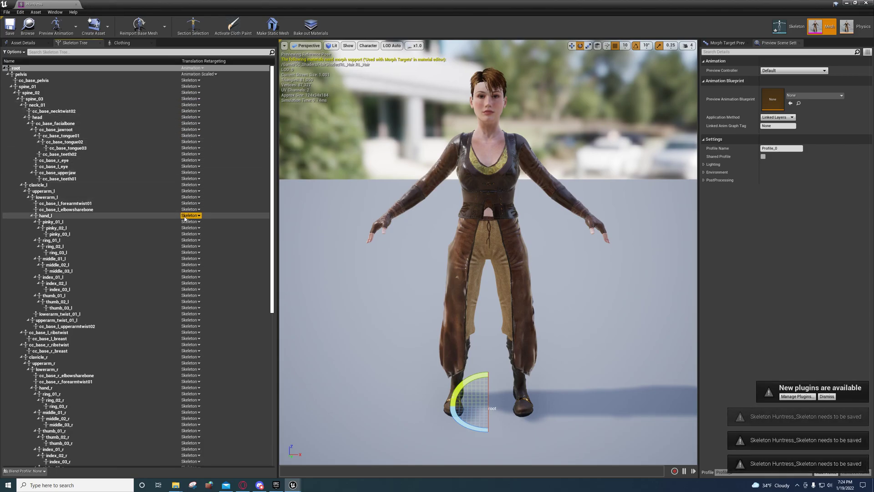
# Recursively set hand_l and hand_r with their fingers to Animation retargeting.
pyautogui.rightClick(166, 215)
pyautogui.click(146, 217)
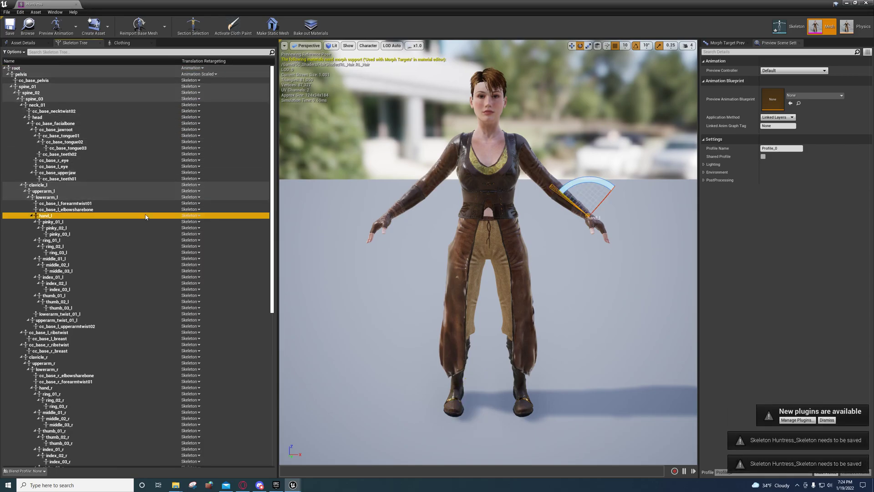
pyautogui.rightClick(155, 218)
pyautogui.click(164, 283)
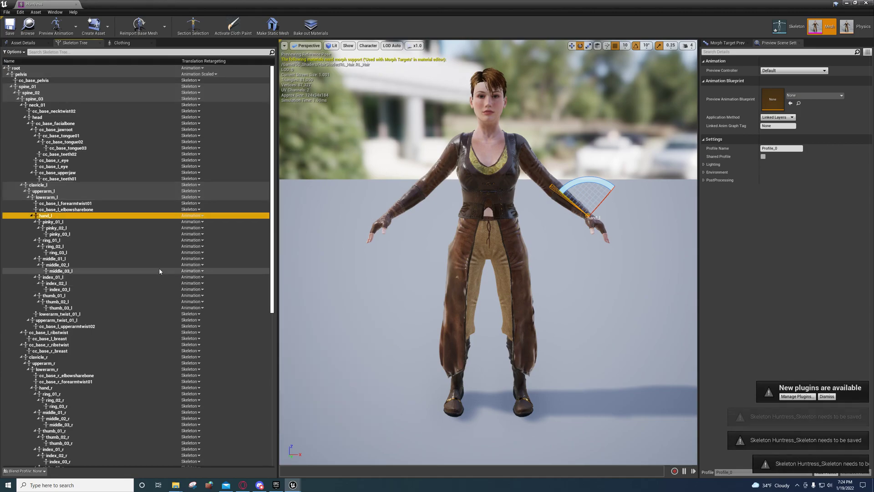
pyautogui.scroll(-5, 158, 297)
pyautogui.scroll(-7, 157, 297)
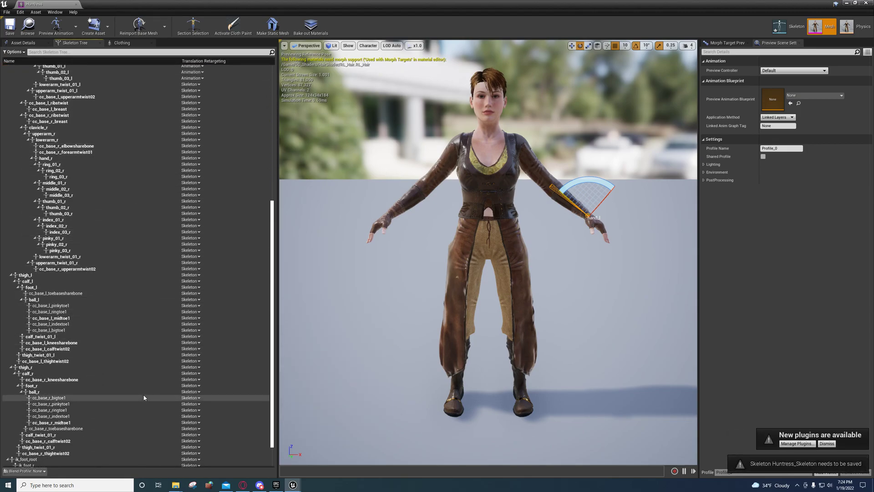
pyautogui.click(156, 159)
pyautogui.rightClick(174, 158)
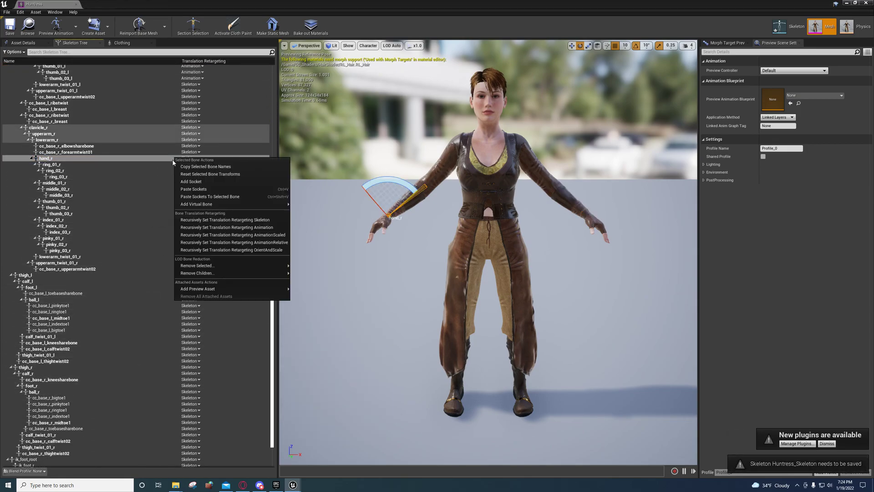
pyautogui.click(236, 228)
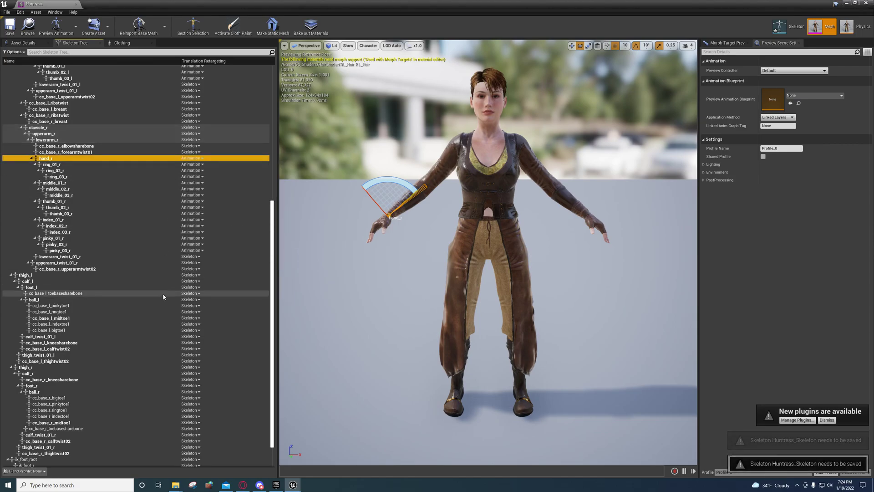
# Recursively set the ik_foot_root and ik_hand_root branches to Animation retargeting.
pyautogui.scroll(-2, 129, 383)
pyautogui.rightClick(152, 427)
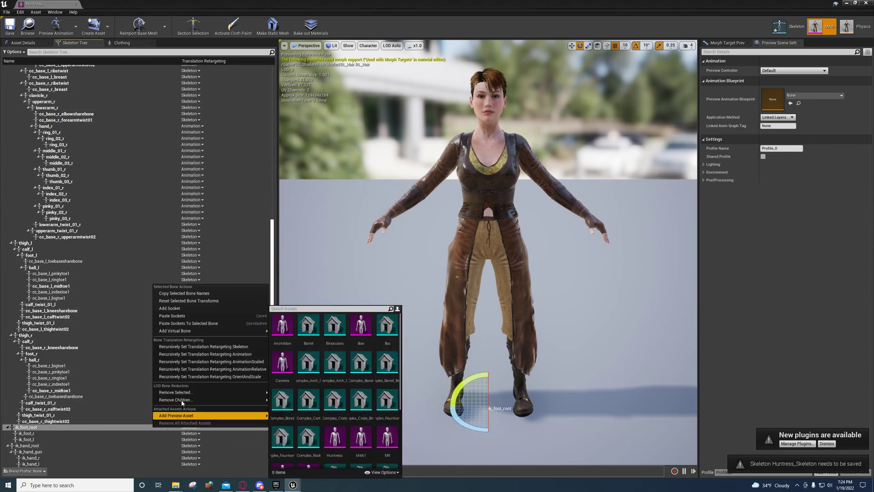
pyautogui.click(206, 356)
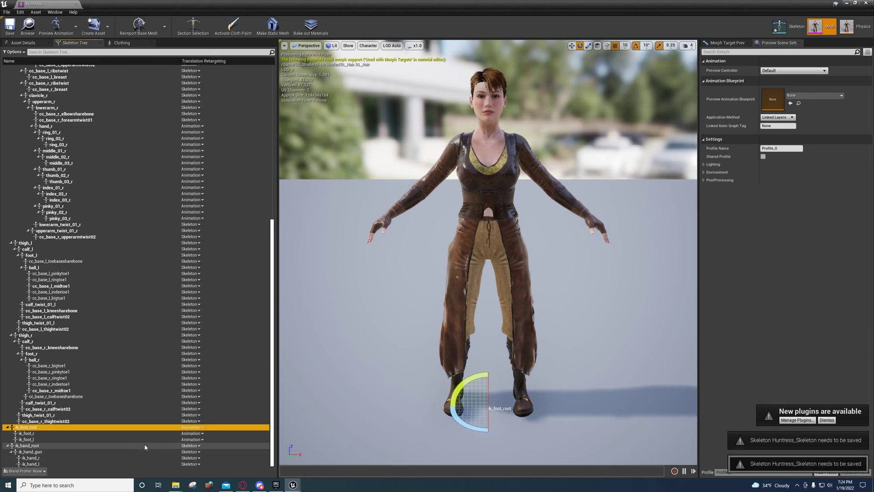
pyautogui.rightClick(144, 444)
pyautogui.click(196, 370)
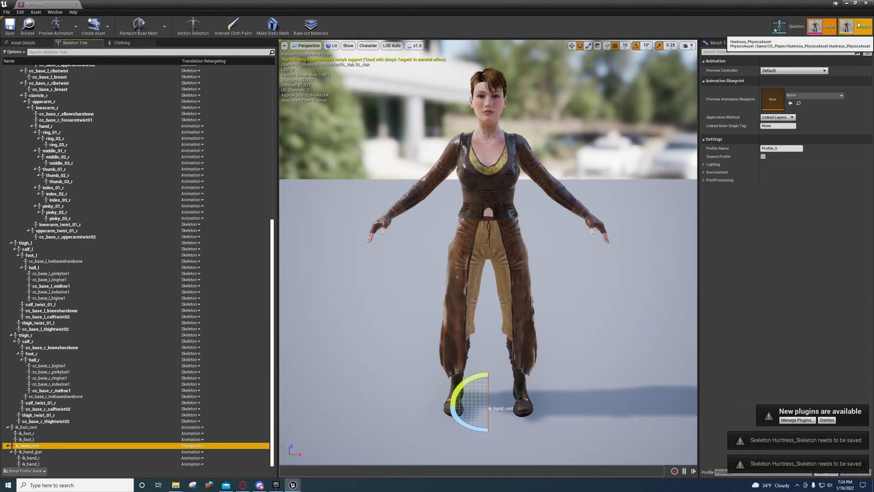
# Open the Huntress physics asset and show all bones in the tree.
pyautogui.click(858, 25)
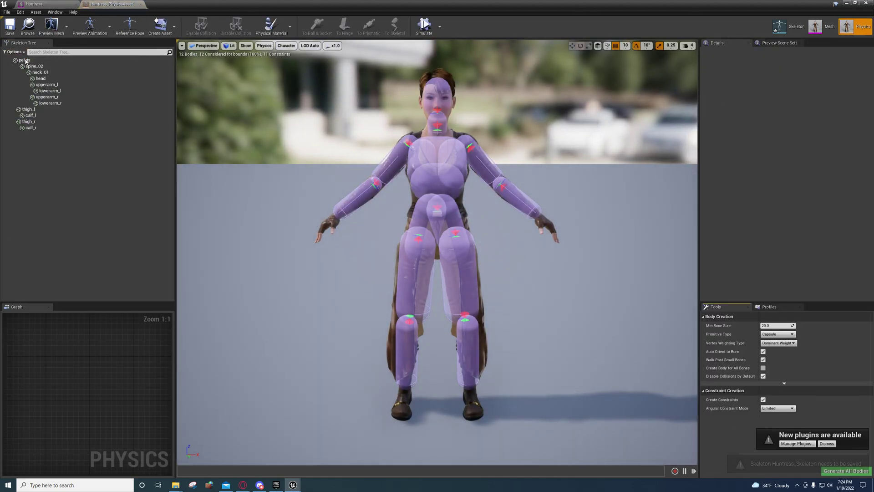
pyautogui.click(16, 52)
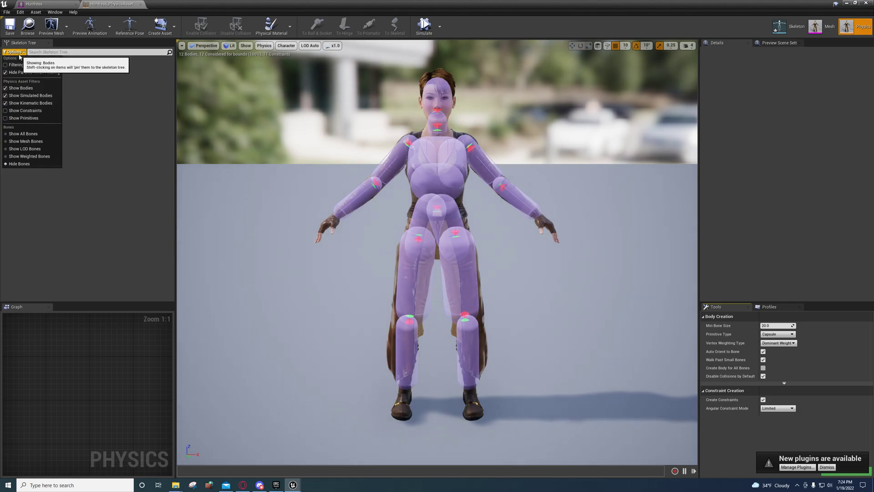
pyautogui.click(29, 134)
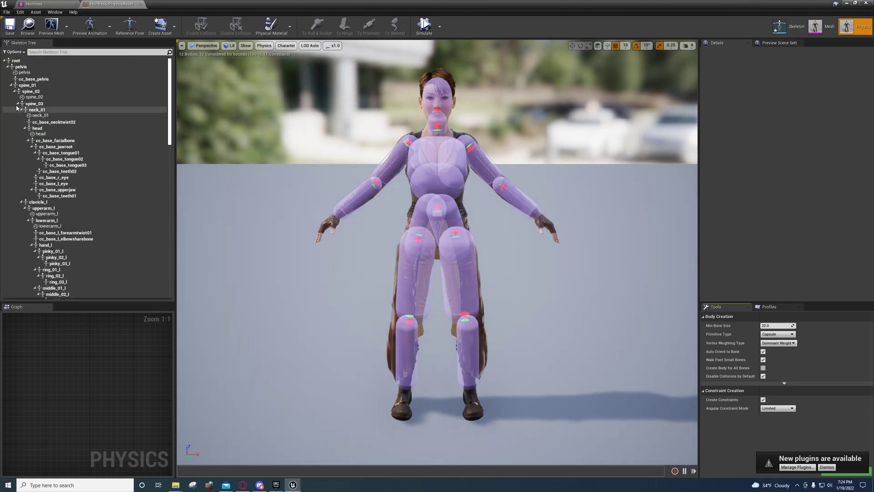
# Add a capsule body to the root bone and tilt it about 70 degrees.
pyautogui.click(16, 62)
pyautogui.rightClick(16, 64)
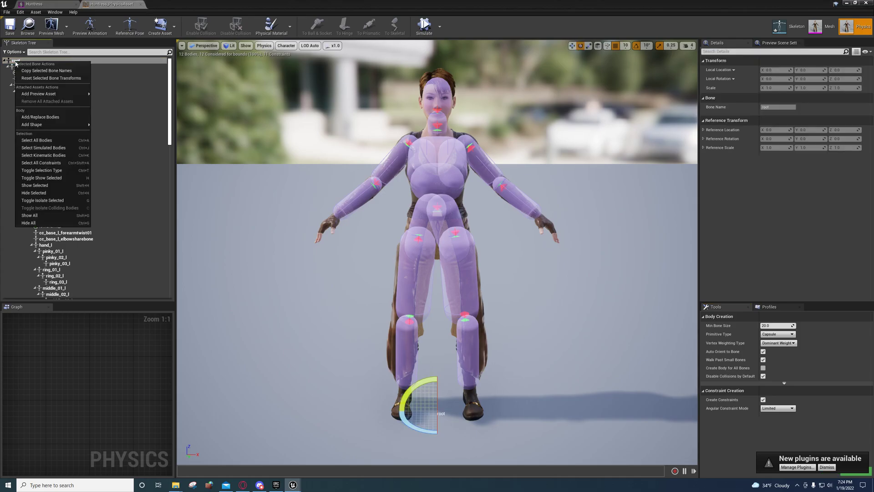
pyautogui.moveTo(54, 125)
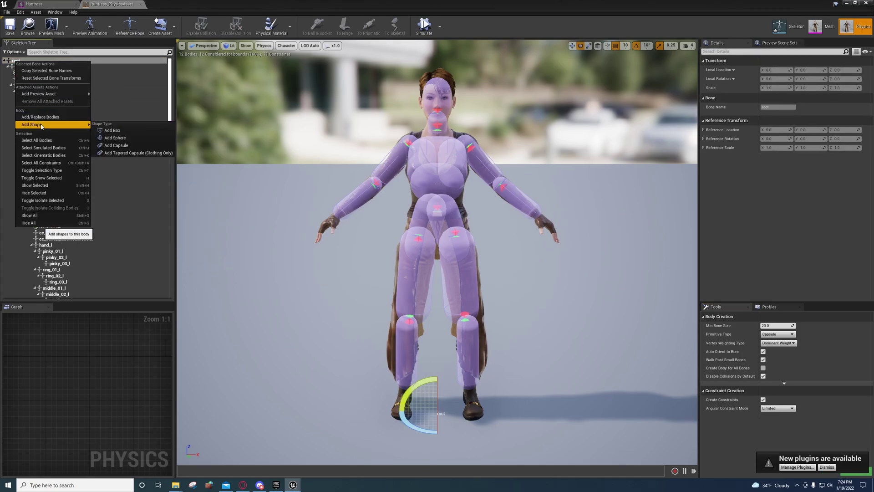
pyautogui.click(117, 146)
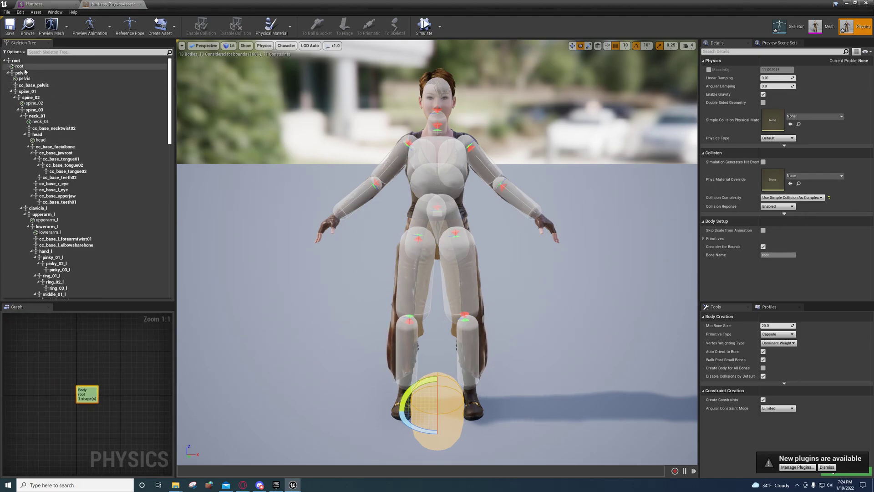
pyautogui.keyDown('alt'); pyautogui.moveTo(490, 396); pyautogui.dragTo(459, 339); pyautogui.keyUp('alt')
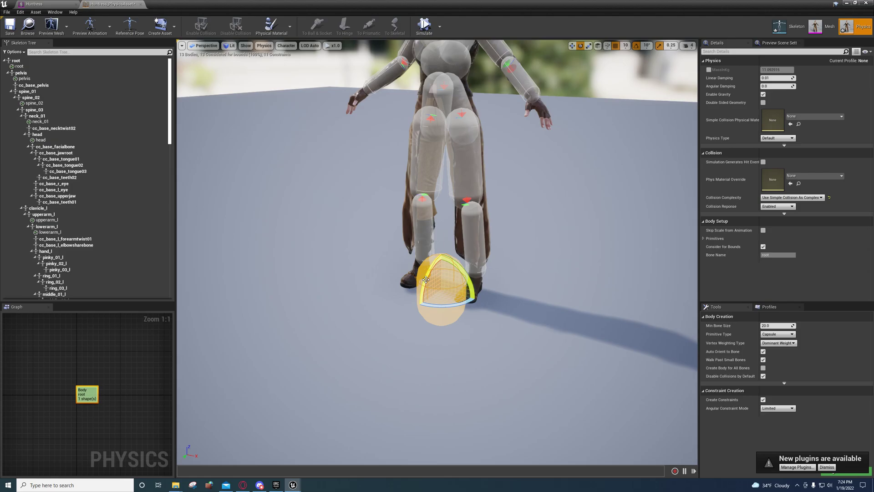
pyautogui.moveTo(425, 279); pyautogui.dragTo(414, 295)
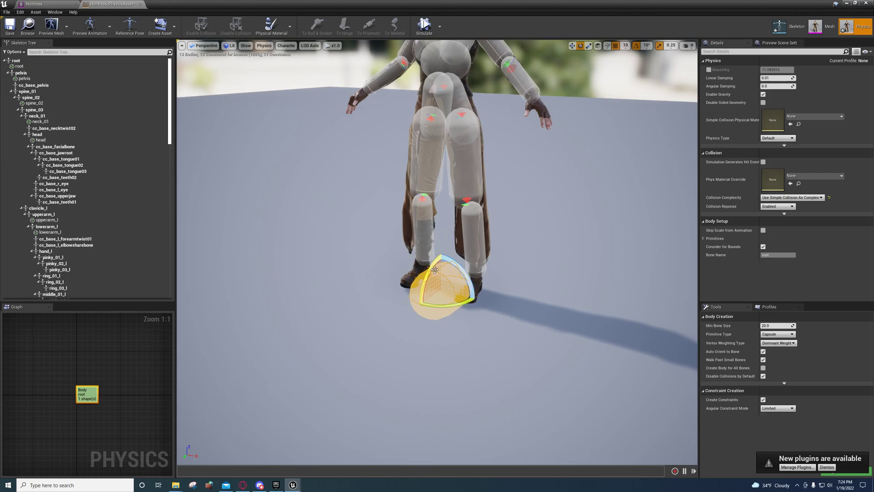
pyautogui.press('w')
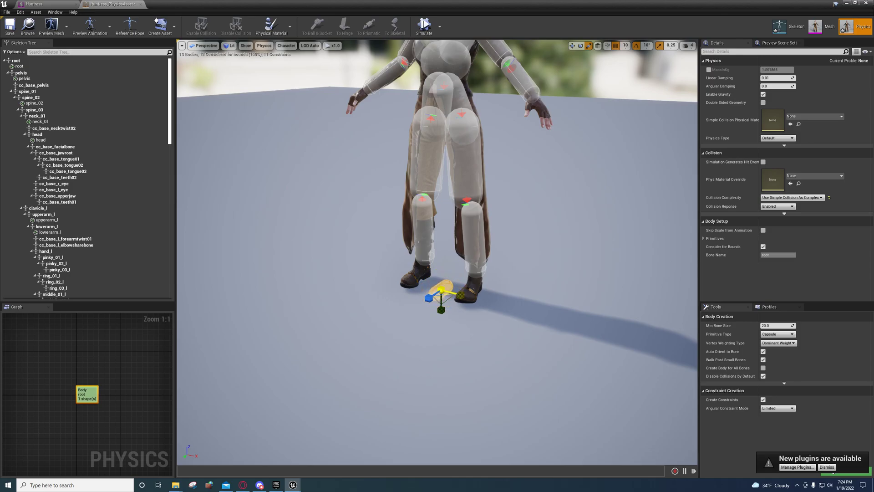
pyautogui.moveTo(487, 339)
pyautogui.keyDown('alt'); pyautogui.mouseDown(button='right')
pyautogui.moveTo(479, 360)
pyautogui.moveTo(487, 354)
pyautogui.mouseUp(button='right'); pyautogui.keyUp('alt')
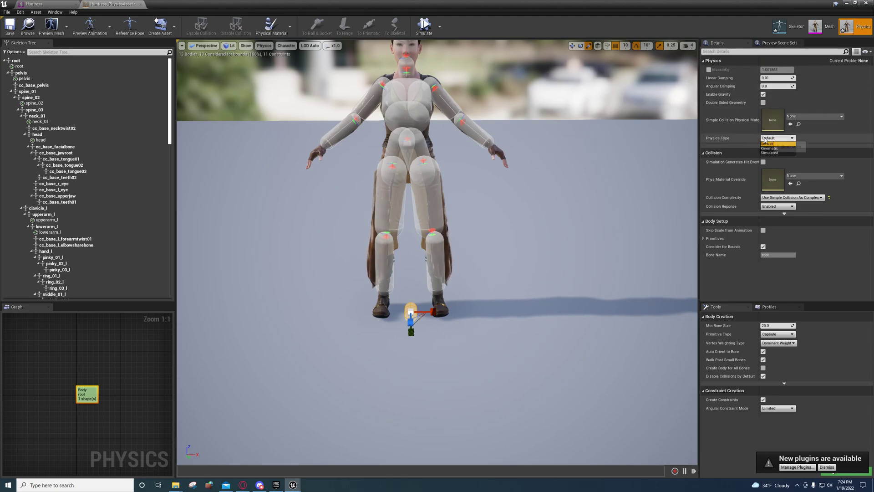
# Make the root body Kinematic, show only bones with bodies, and save the physics asset.
pyautogui.click(776, 138)
pyautogui.click(770, 151)
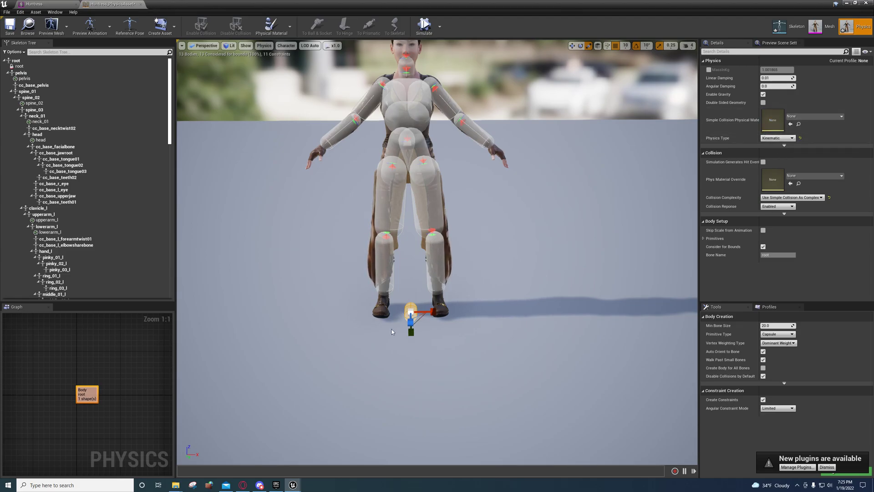
pyautogui.click(13, 51)
pyautogui.click(25, 165)
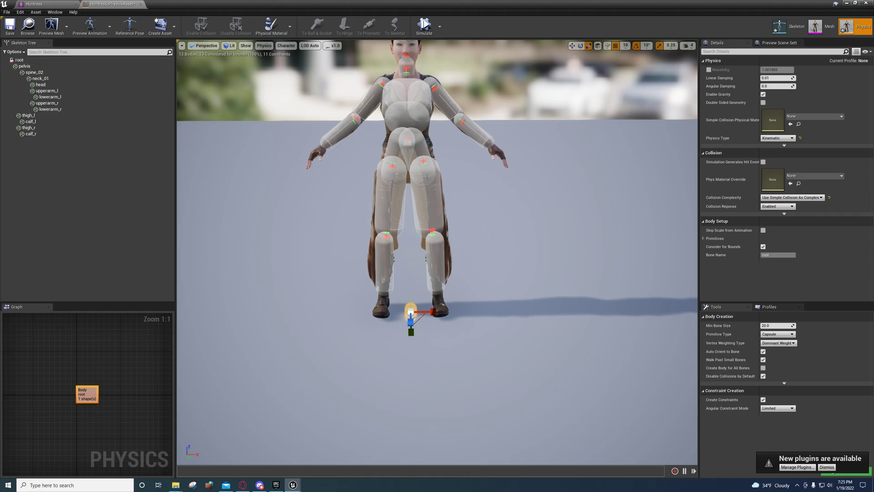
pyautogui.scroll(-3, 414, 314)
pyautogui.moveTo(415, 314); pyautogui.dragTo(433, 209, button='right')
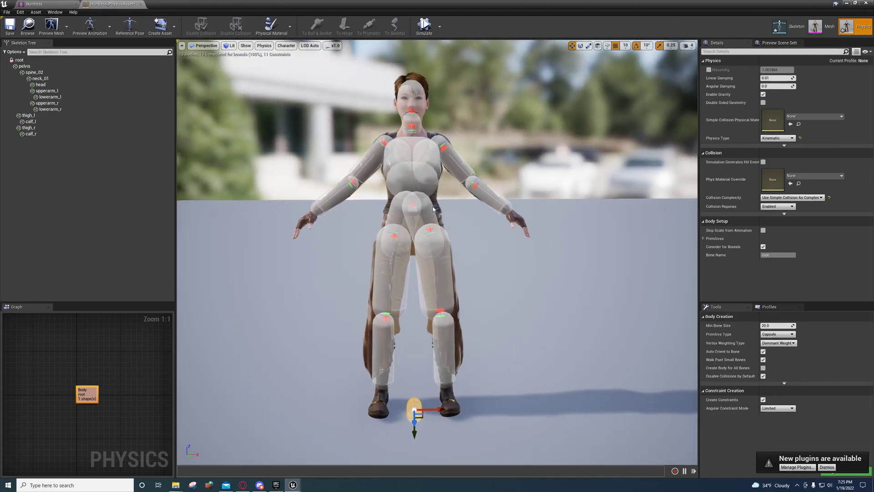
pyautogui.click(9, 26)
pyautogui.click(34, 3)
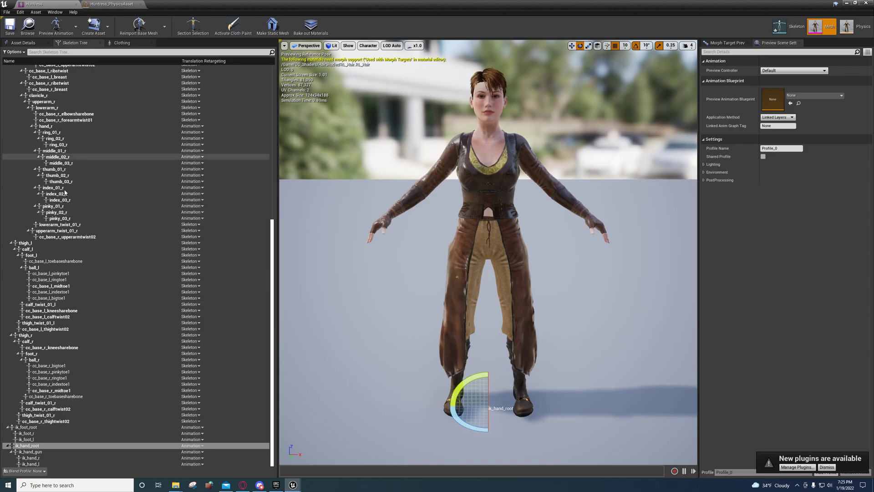
# Assign ALS_Mannequin_Skeleton to the Huntress mesh, merging in the extra cc_base bones.
pyautogui.click(868, 3)
pyautogui.rightClick(325, 364)
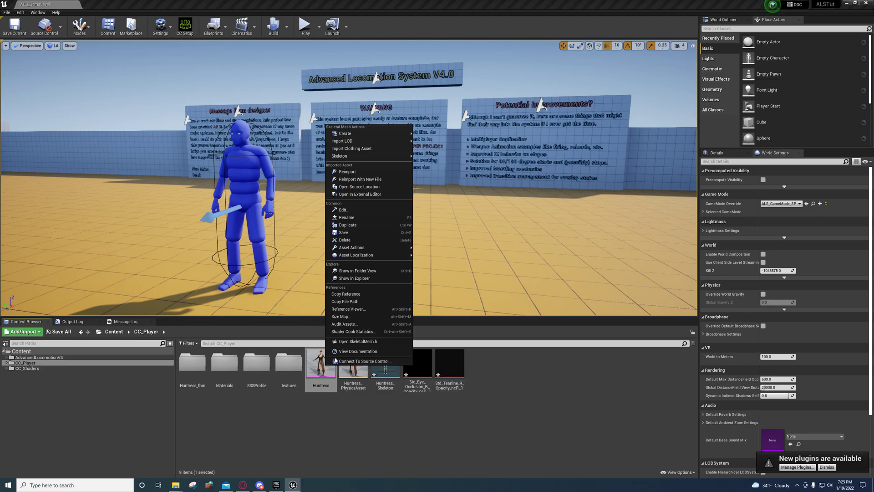
pyautogui.moveTo(390, 160)
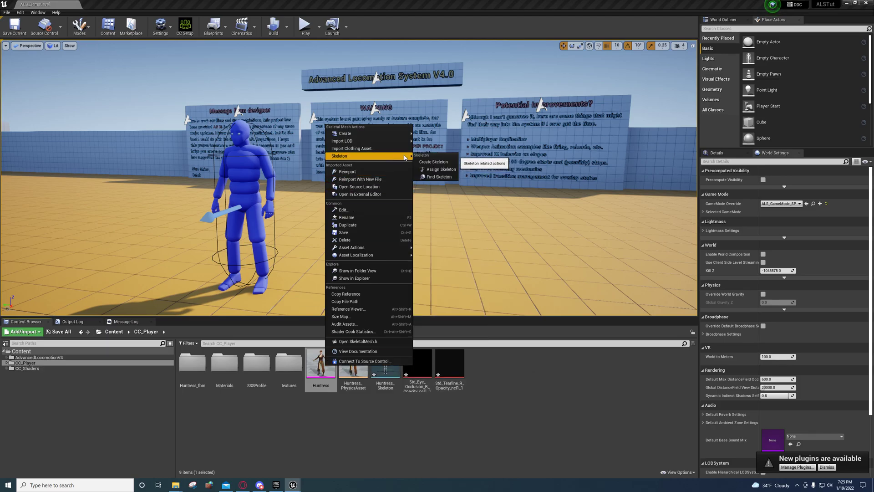
pyautogui.click(440, 169)
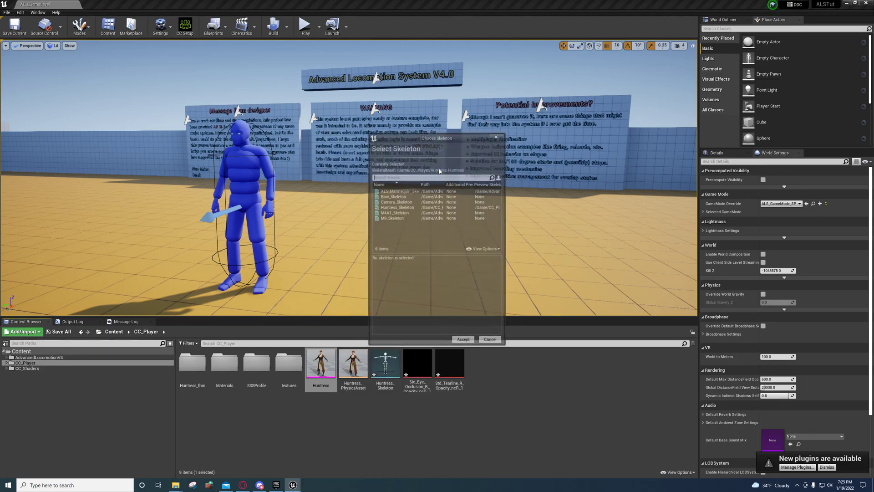
pyautogui.click(395, 191)
pyautogui.scroll(-2, 406, 306)
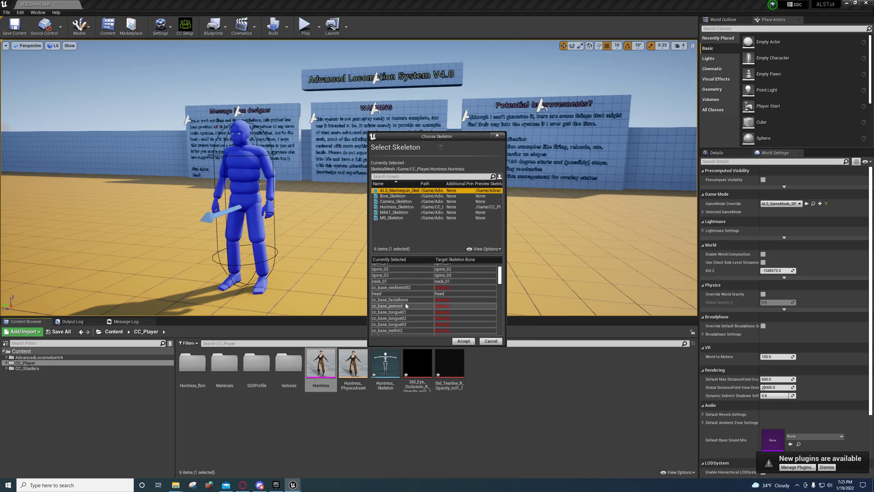
pyautogui.scroll(-10, 406, 306)
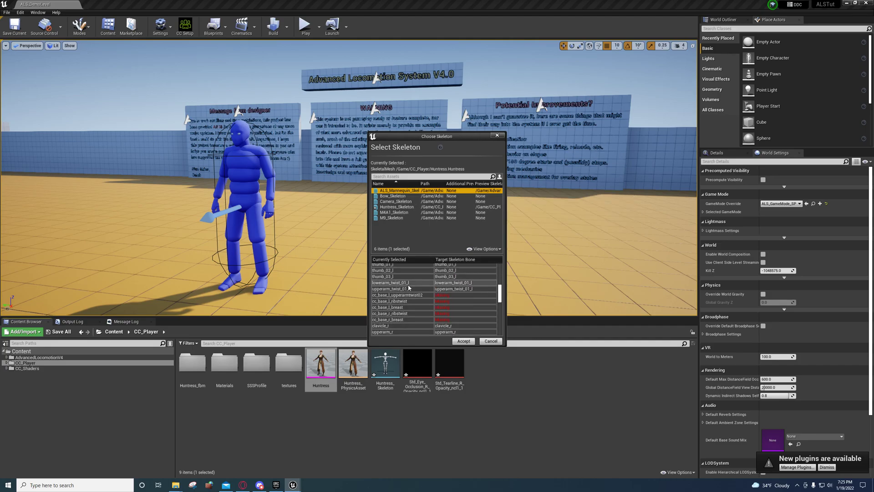
pyautogui.scroll(-10, 408, 288)
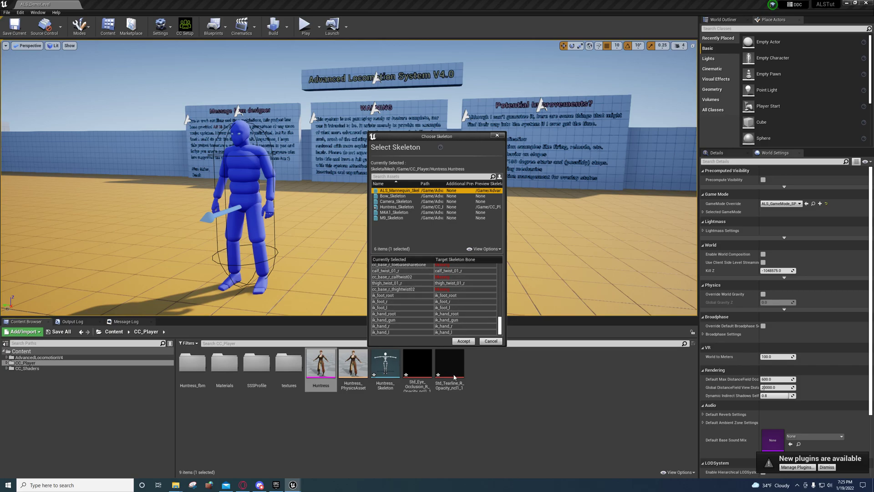
pyautogui.click(463, 341)
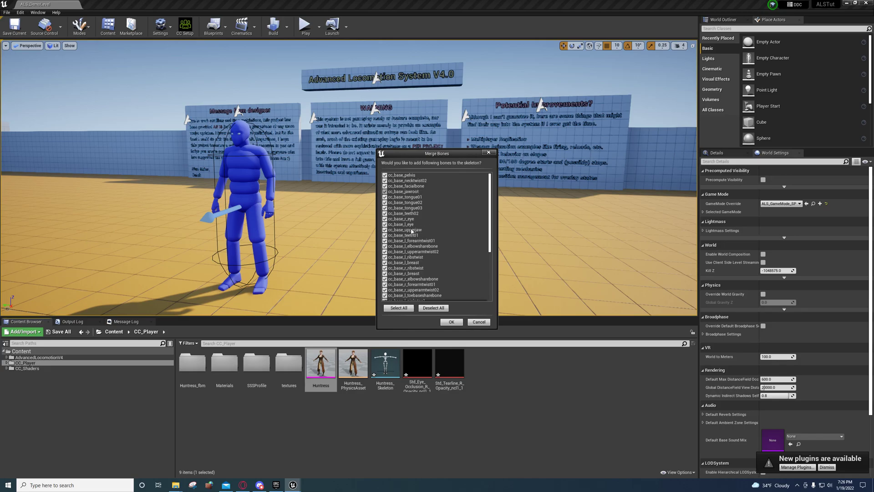
pyautogui.click(450, 322)
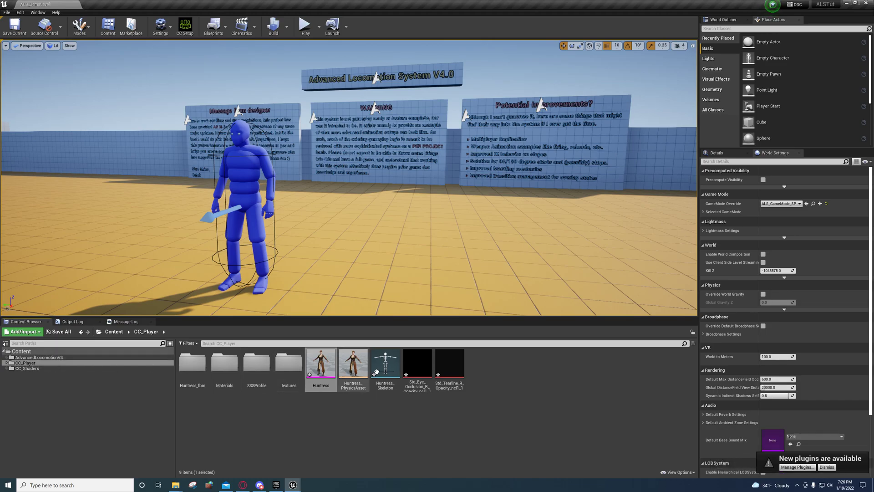
# Check the right-hand gun virtual bone and FP_Camera socket, then save Huntress and minimize its editor.
pyautogui.doubleClick(321, 364)
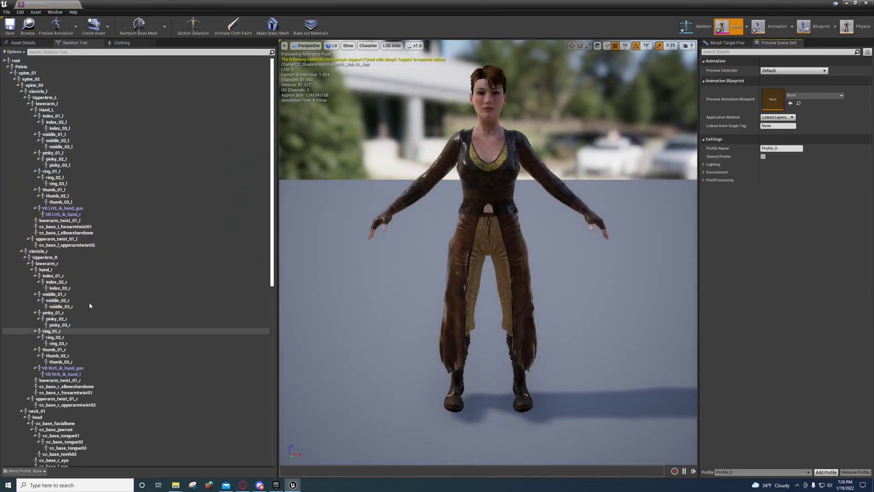
pyautogui.scroll(-10, 82, 390)
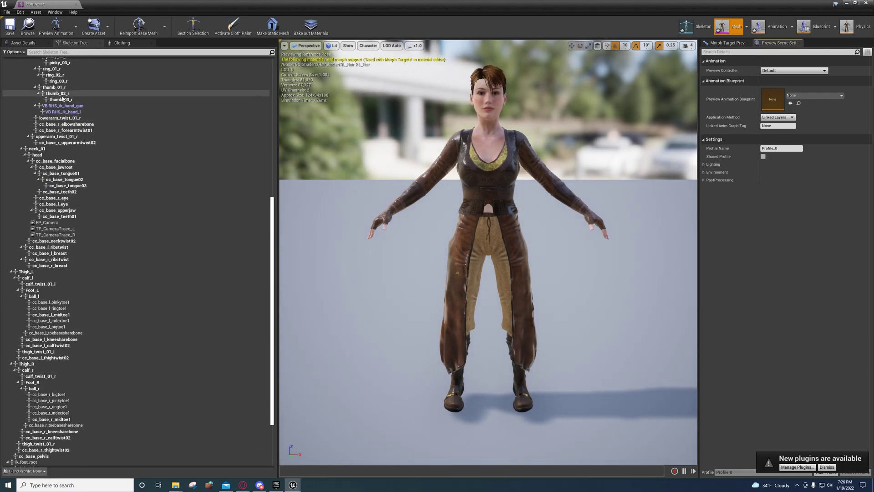
pyautogui.click(57, 105)
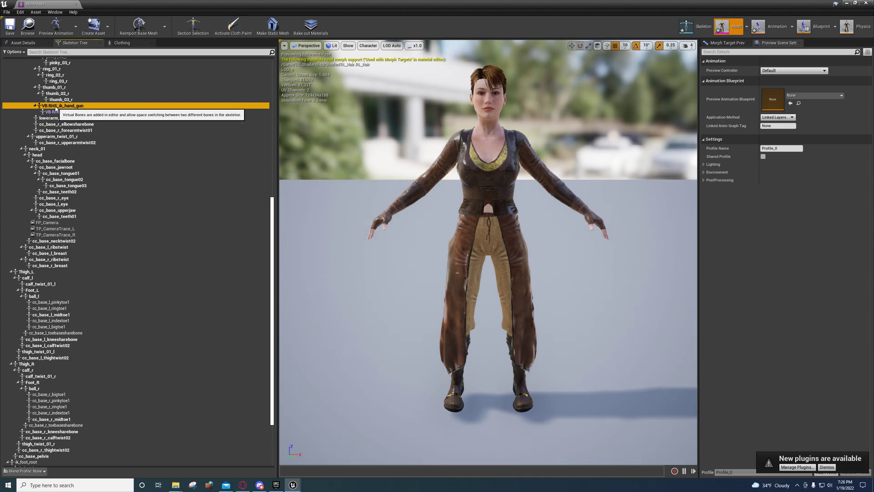
pyautogui.click(47, 224)
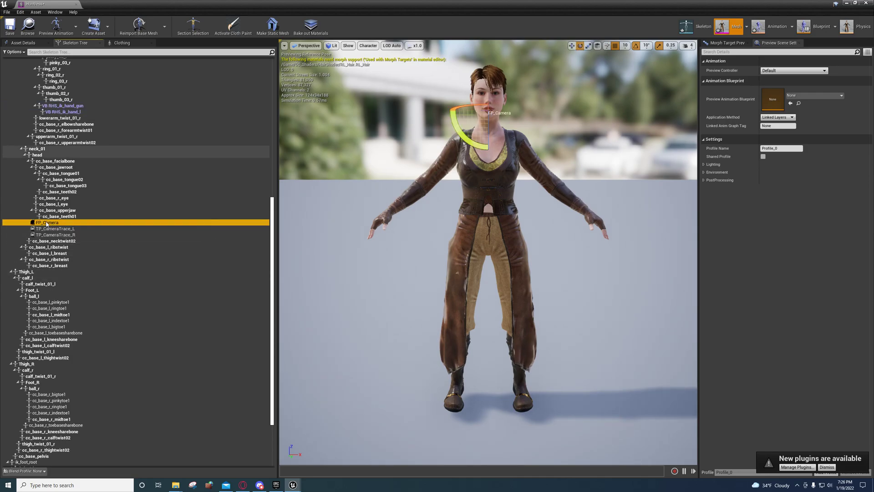
pyautogui.scroll(-3, 104, 277)
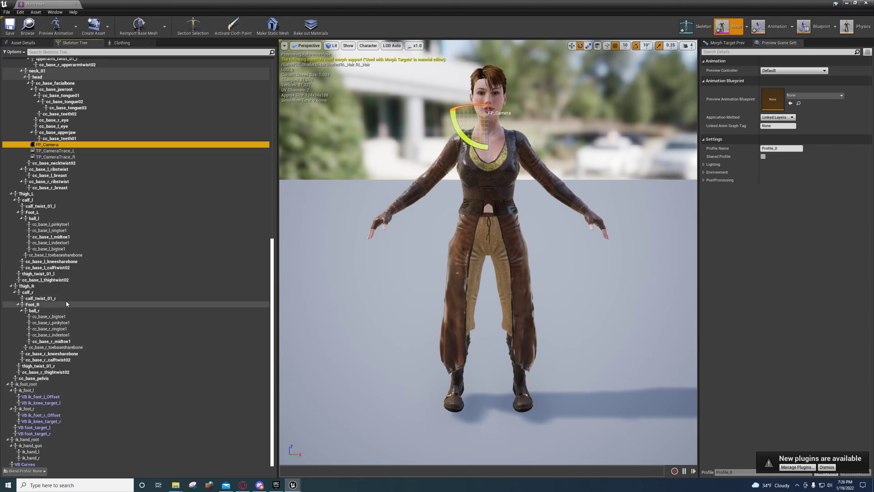
pyautogui.scroll(12, 69, 282)
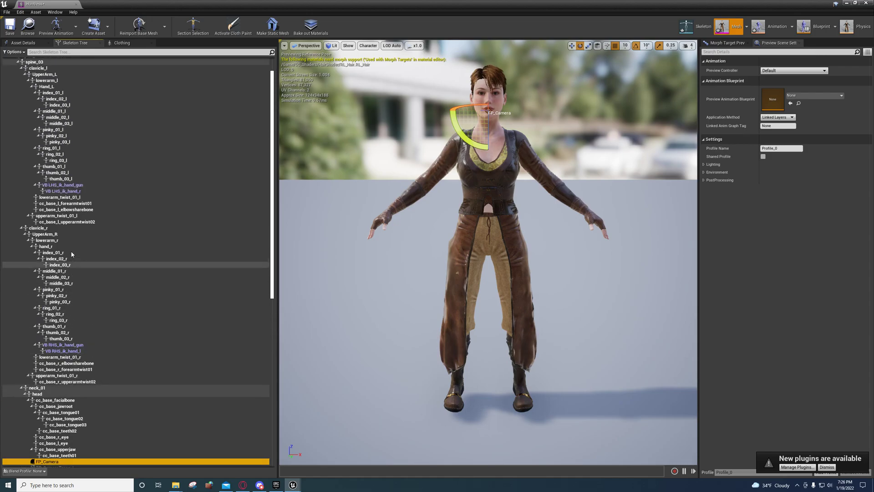
pyautogui.scroll(1, 72, 254)
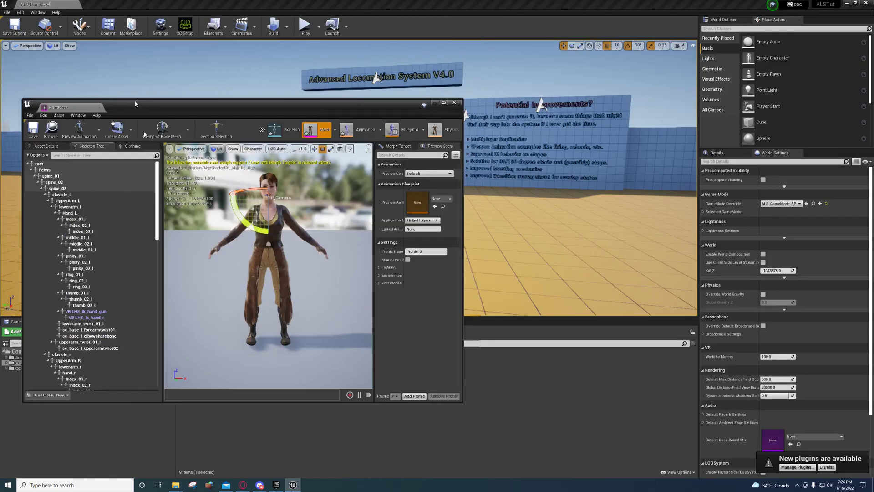
pyautogui.moveTo(135, 104); pyautogui.dragTo(245, 86)
pyautogui.click(143, 111)
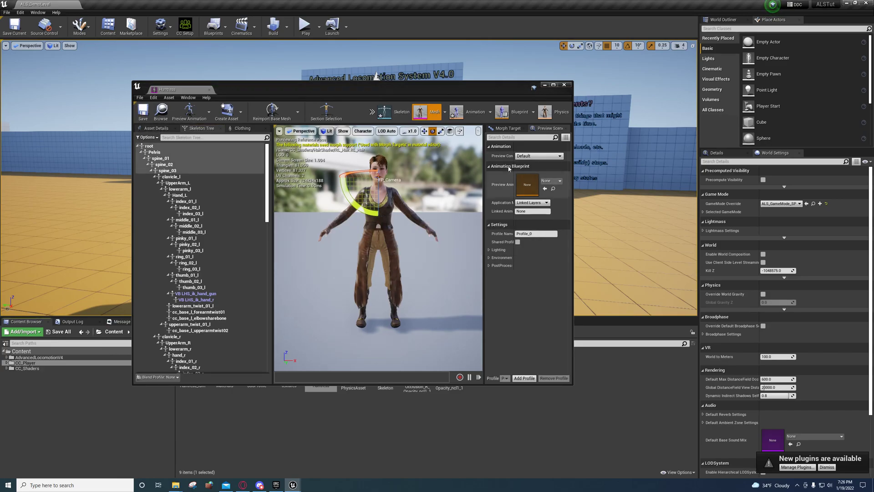
pyautogui.click(545, 85)
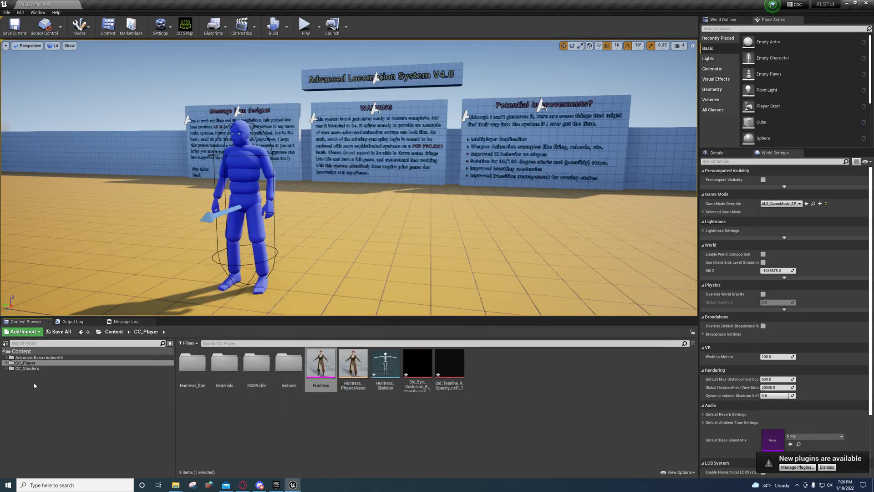
# Open the blue ALS character's ALS_AnimMan_CharacterBP blueprint for editing from the level.
pyautogui.click(42, 360)
pyautogui.click(245, 158)
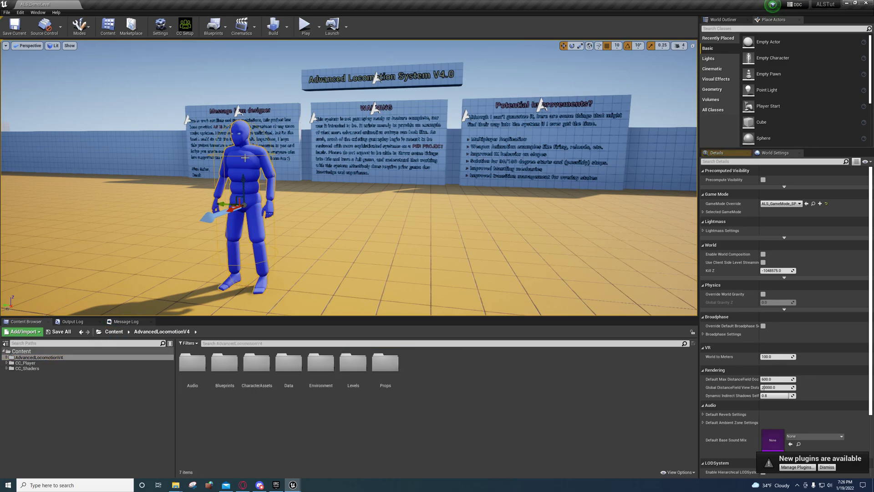
pyautogui.rightClick(245, 157)
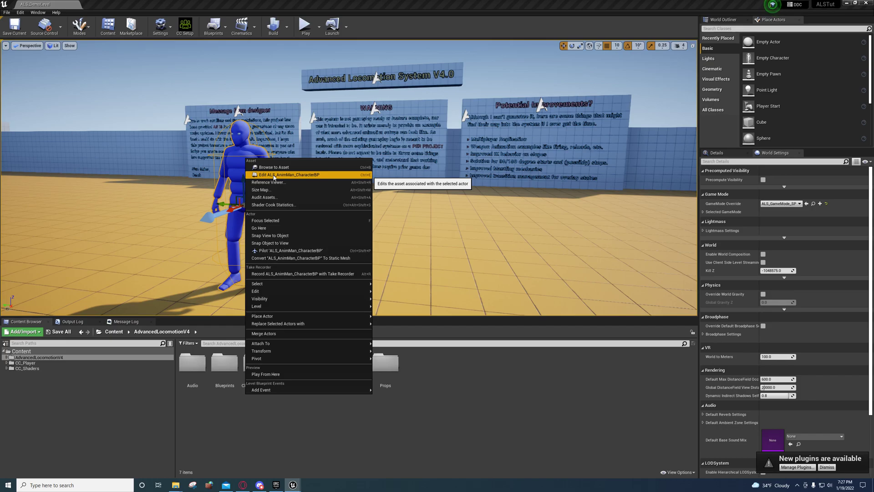
pyautogui.click(273, 176)
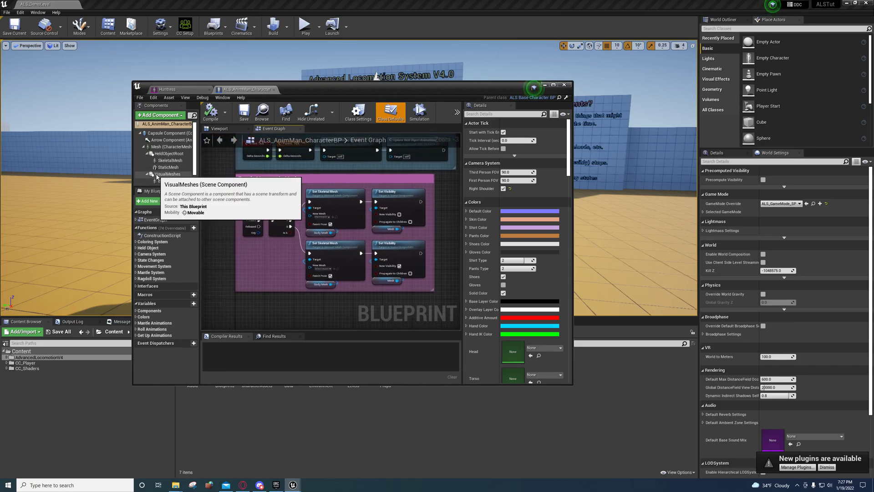
# Delete the Toggle Mannequin Mesh nodes and Update Coloring System, reconnecting Parent: Tick to Update Held Object Animations.
pyautogui.moveTo(232, 296); pyautogui.dragTo(441, 178)
pyautogui.press('Delete')
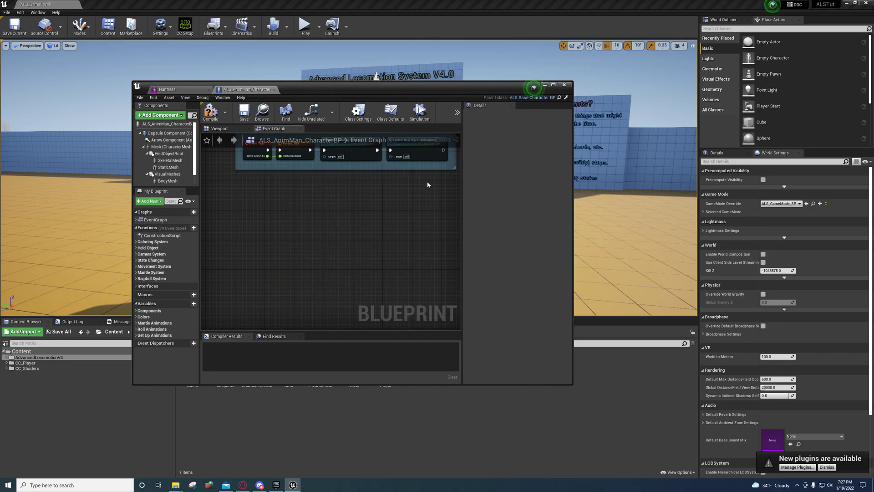
pyautogui.moveTo(348, 145); pyautogui.dragTo(354, 219, button='right')
pyautogui.click(355, 218)
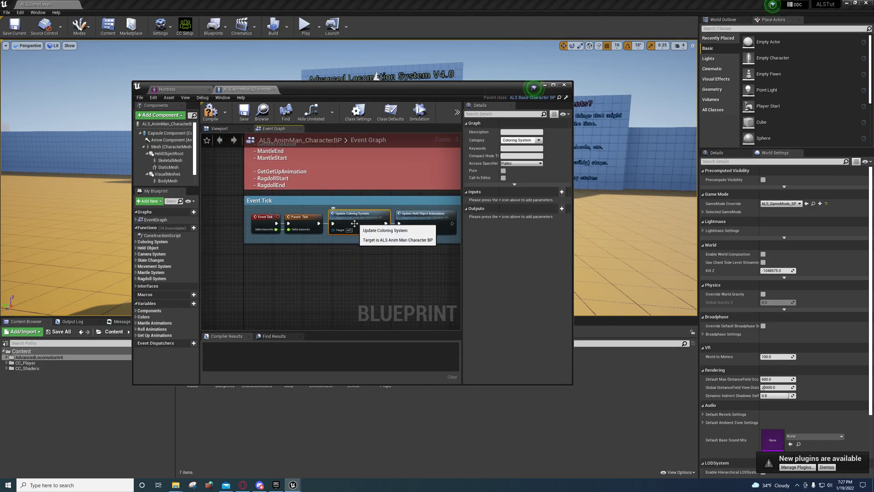
pyautogui.press('Delete')
pyautogui.moveTo(318, 223); pyautogui.dragTo(399, 223)
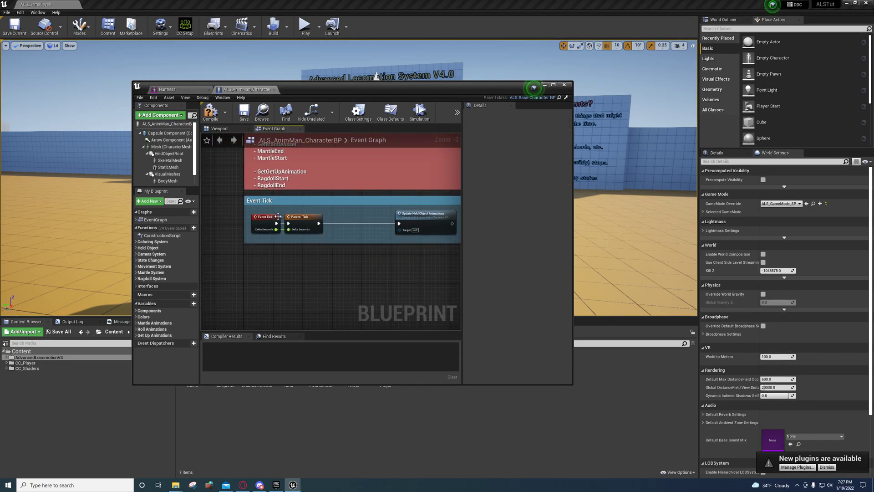
# Remove the construction script's Set Master Pose Component, Set Dynamic Materials and reset colors nodes, then compile.
pyautogui.doubleClick(160, 235)
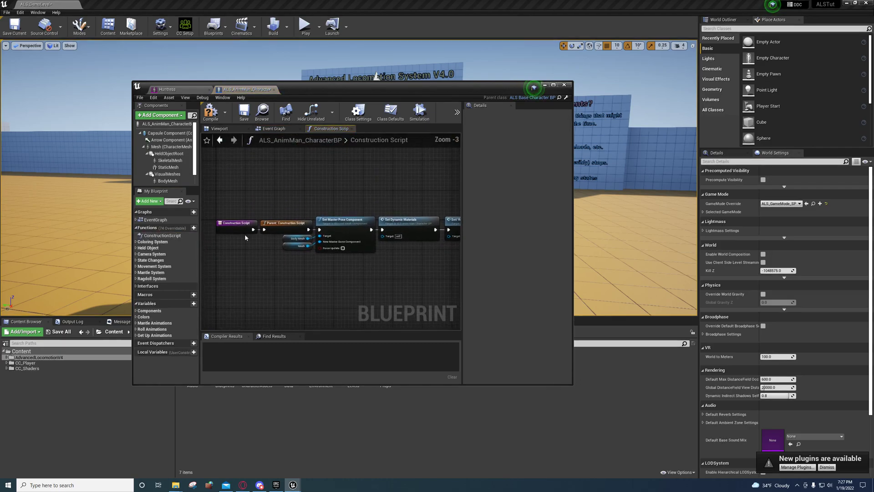
pyautogui.moveTo(216, 246); pyautogui.dragTo(303, 185)
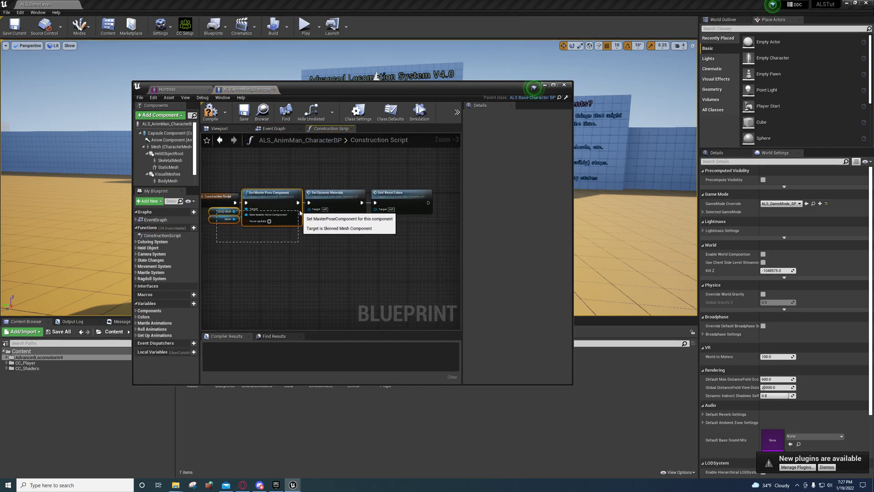
pyautogui.press('Delete')
pyautogui.click(314, 205)
pyautogui.press('Delete')
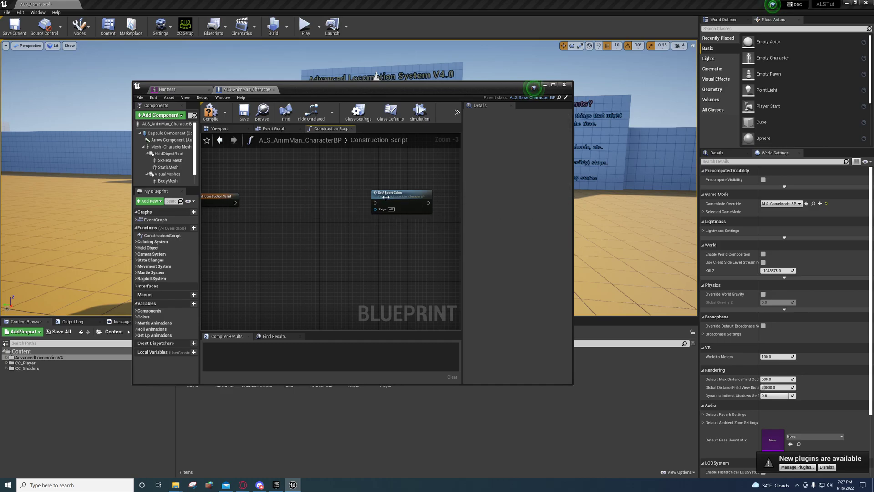
pyautogui.click(381, 200)
pyautogui.press('Delete')
pyautogui.moveTo(249, 244); pyautogui.dragTo(312, 238, button='right')
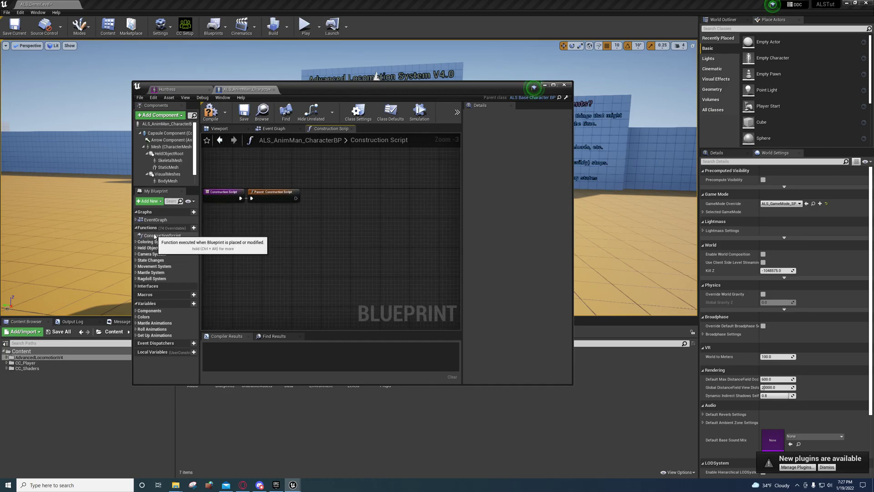
pyautogui.moveTo(147, 231)
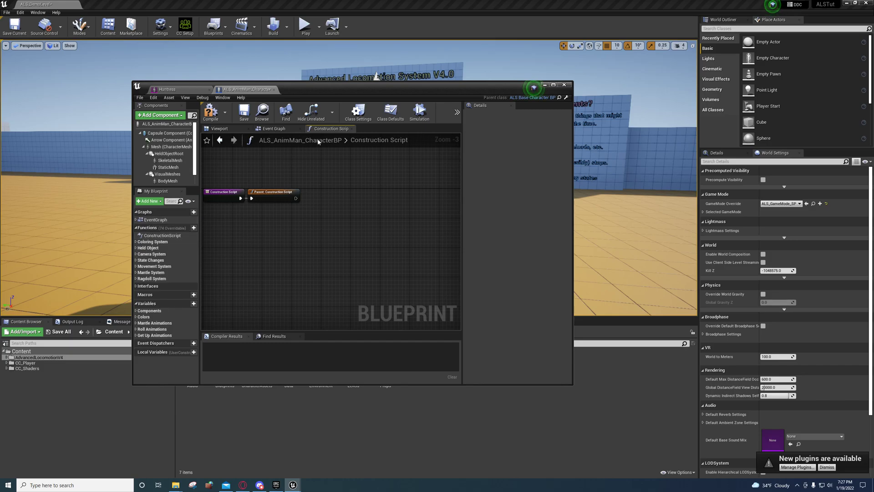
pyautogui.click(211, 112)
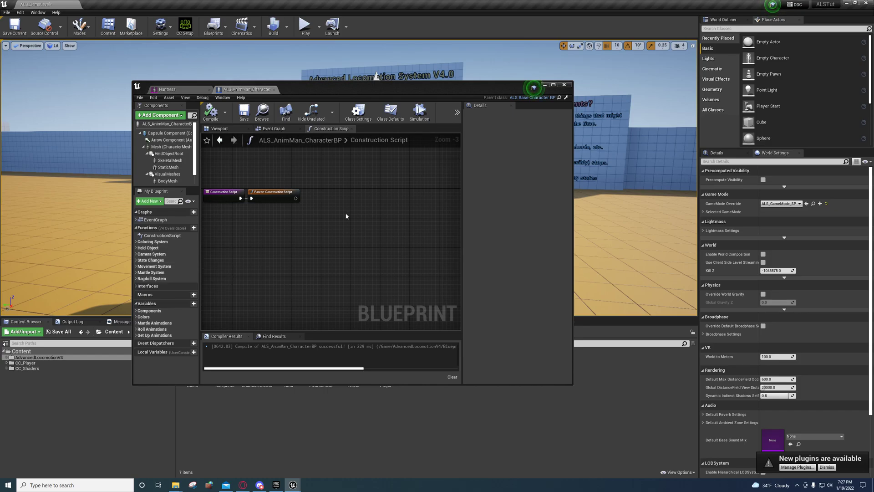
# Delete the VisualMeshes component and its BodyMesh child, then recompile the blueprint.
pyautogui.click(165, 175)
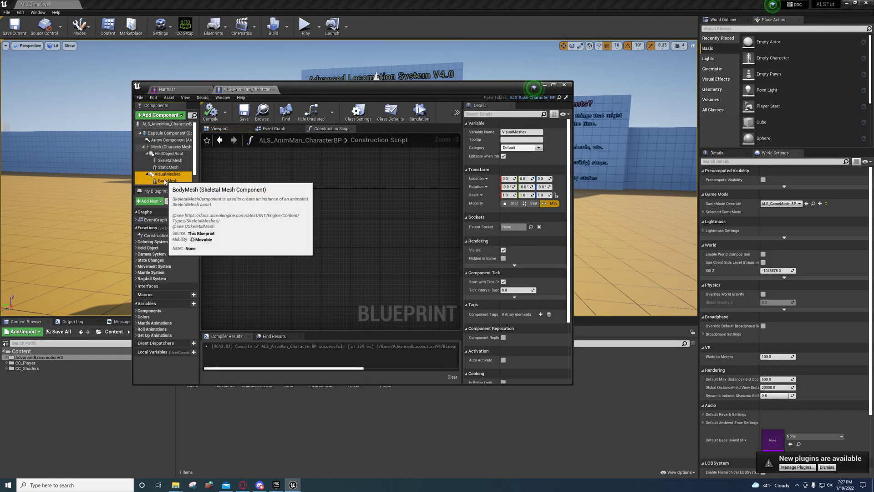
pyautogui.press('Delete')
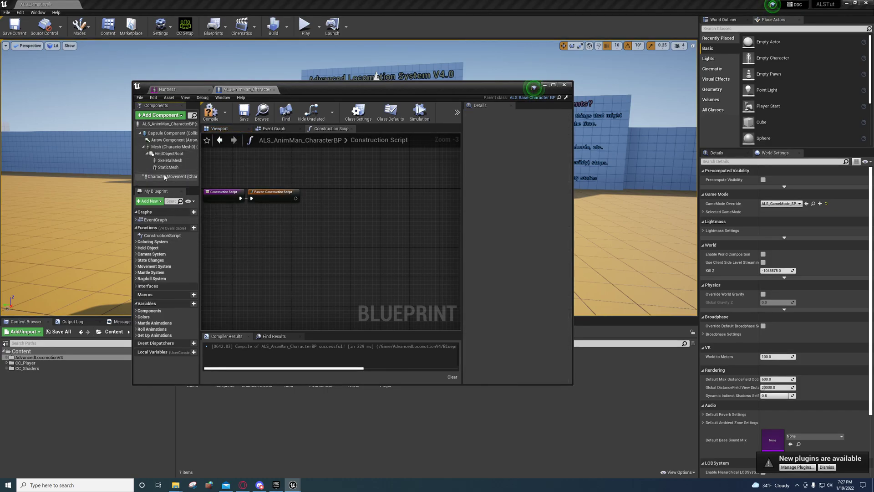
pyautogui.click(167, 147)
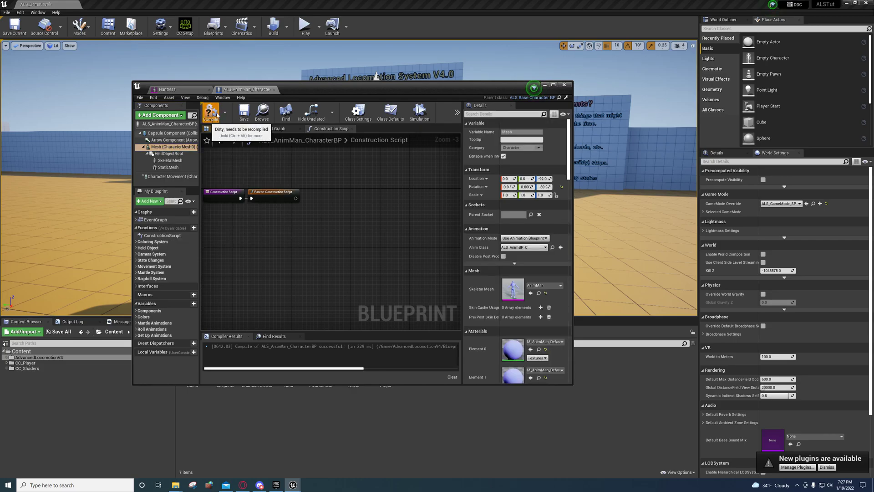
pyautogui.click(217, 115)
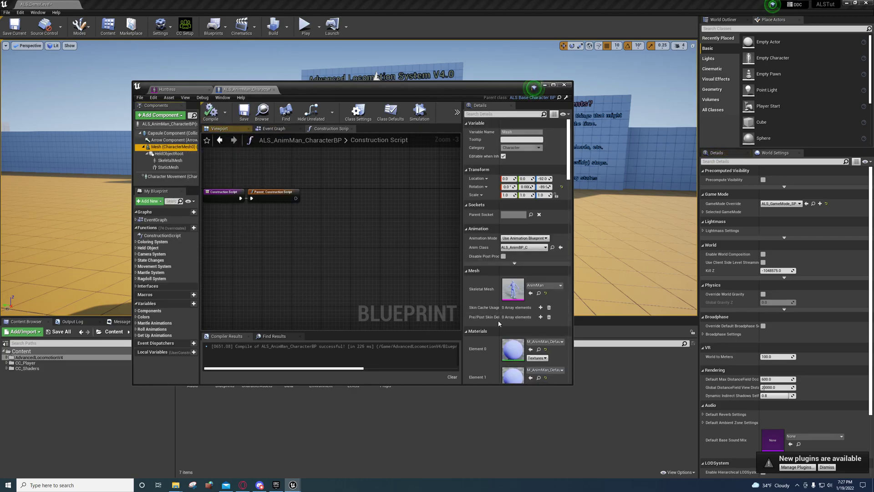
pyautogui.moveTo(320, 91); pyautogui.dragTo(391, 25)
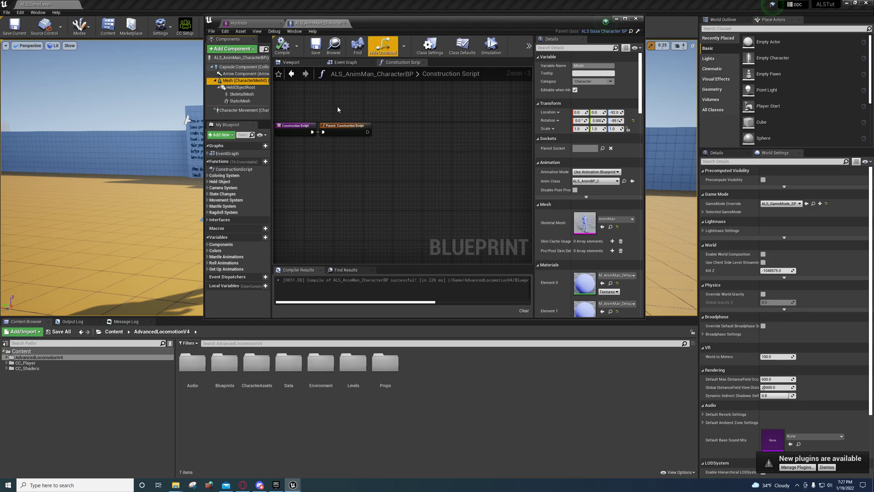
pyautogui.click(22, 365)
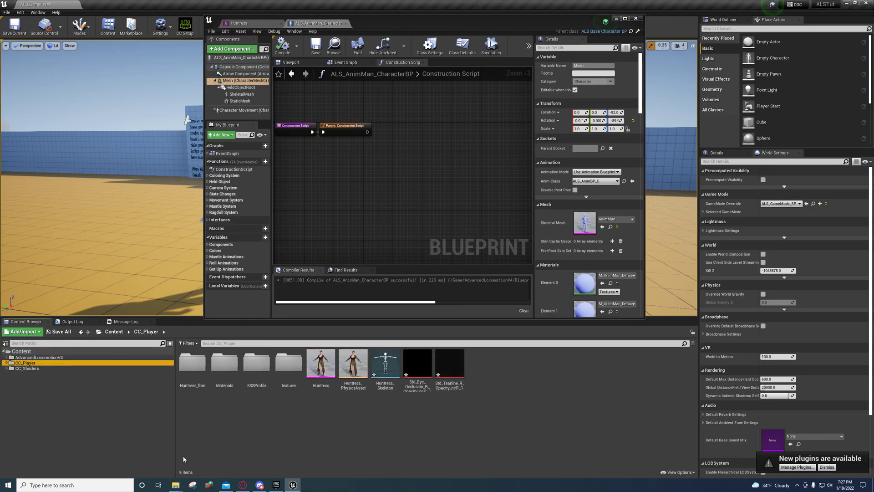
# Assign Huntress as the character's skeletal mesh and recompile the blueprint.
pyautogui.click(325, 371)
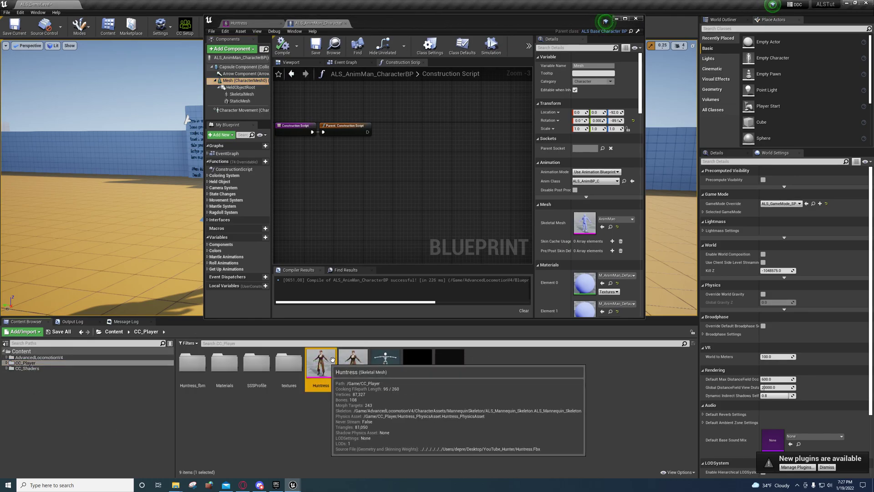
pyautogui.click(602, 227)
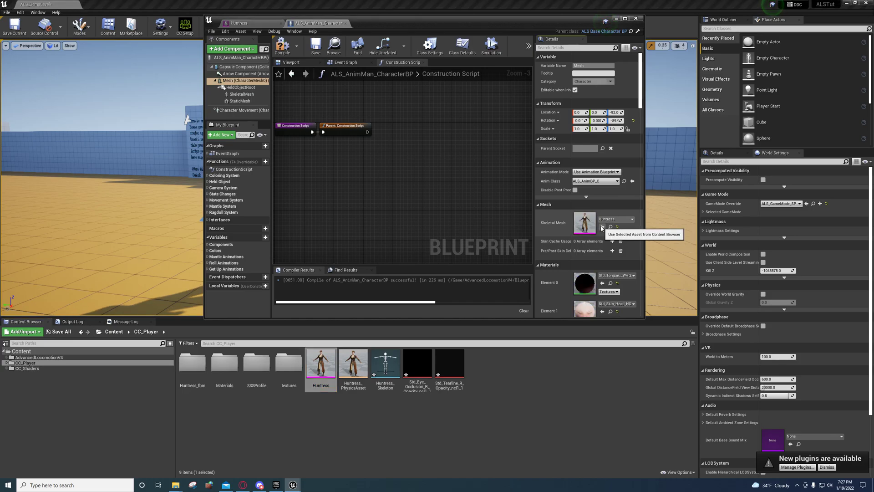
pyautogui.click(282, 46)
pyautogui.click(315, 45)
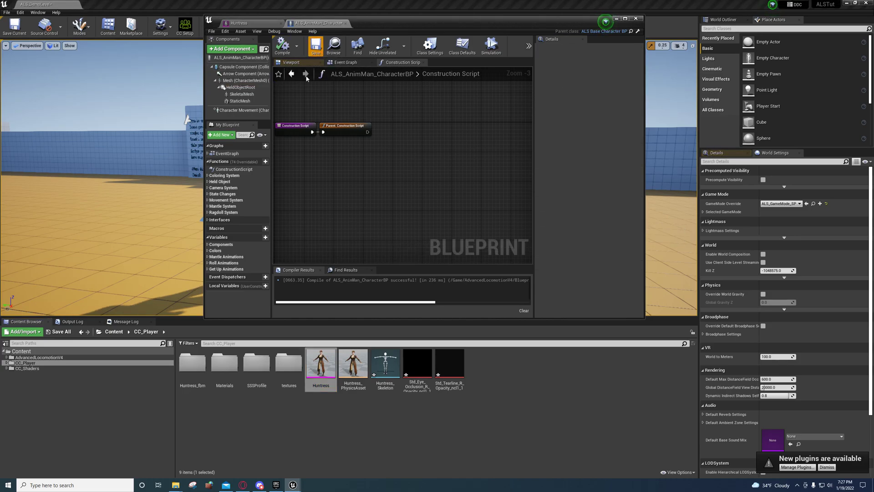
# Browse from the Mesh component's Anim Class to ALS_AnimBP and open it.
pyautogui.click(244, 81)
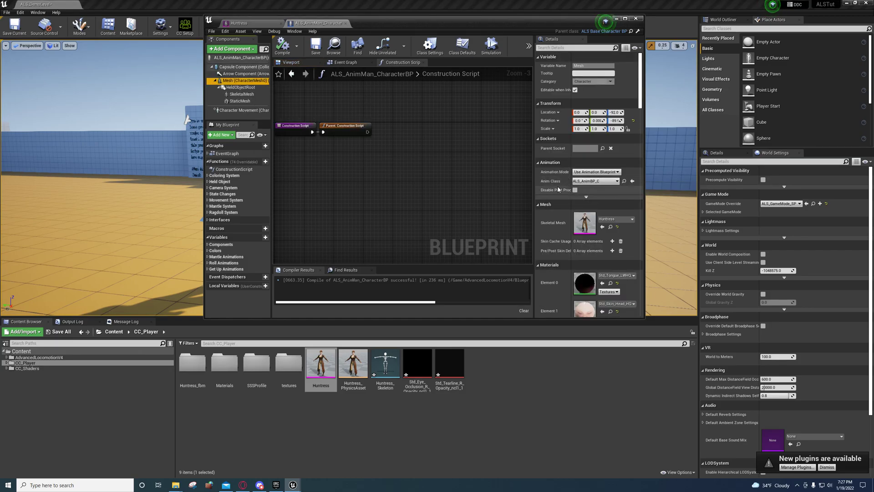
pyautogui.click(626, 182)
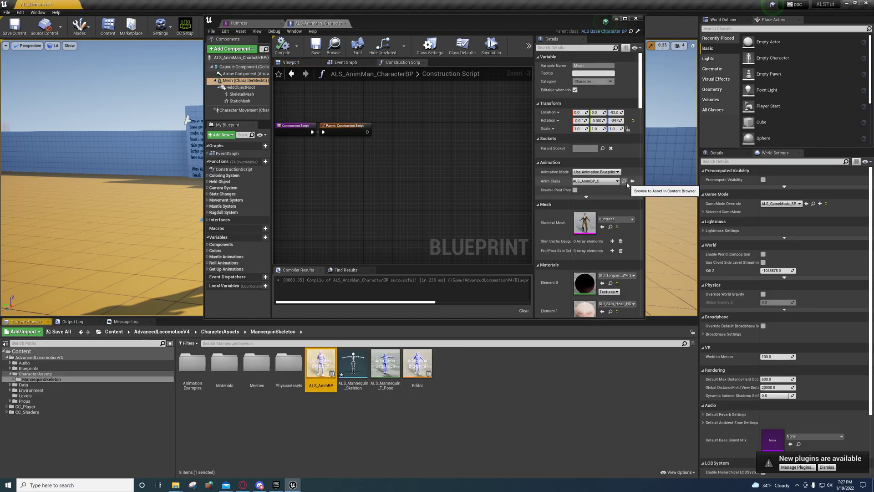
pyautogui.doubleClick(313, 363)
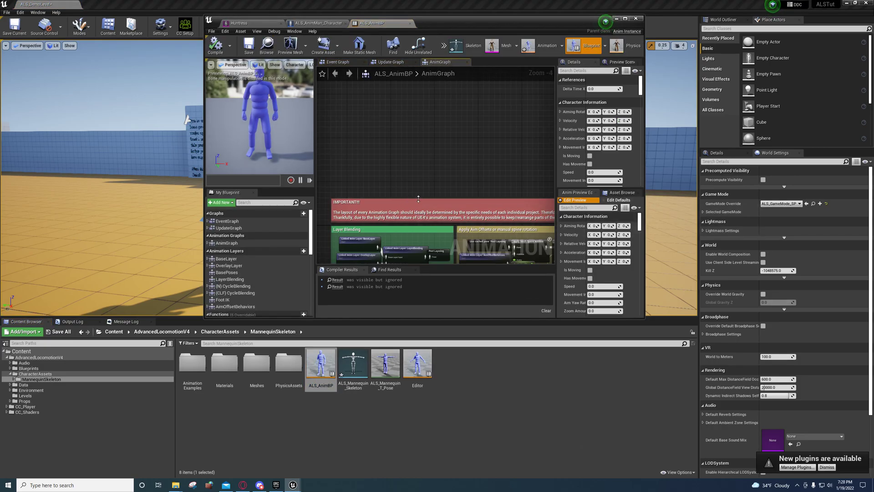
# Maximize the ALS_AnimBP editor and select the AimOffsetBehaviors layer in My Blueprint.
pyautogui.click(626, 19)
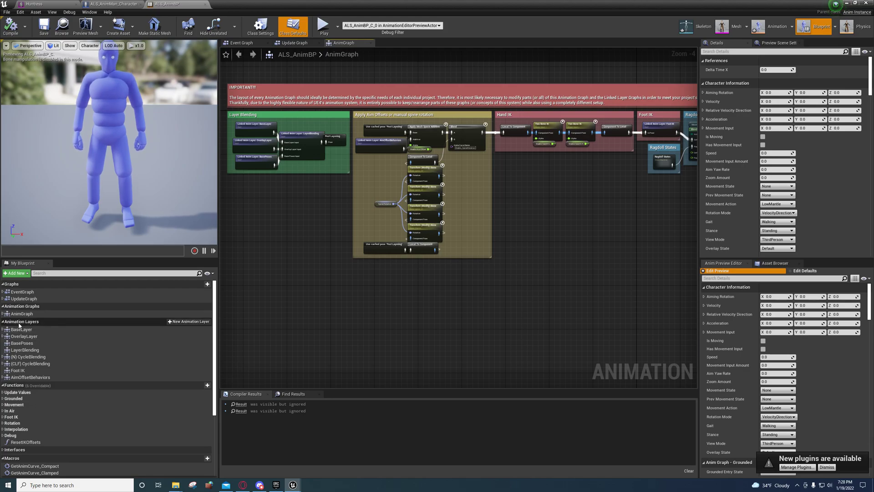
pyautogui.click(23, 378)
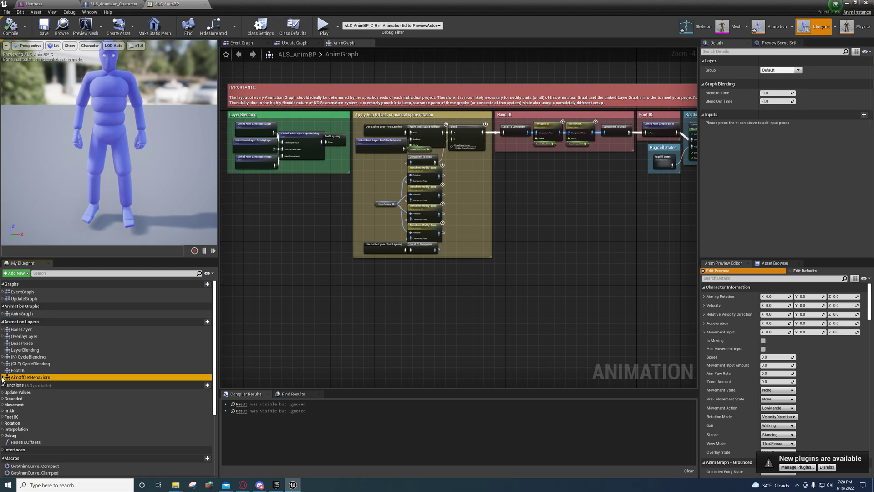
# Expand AimOffsetBehaviors > Aim Offset Behavior States > Look Towards Camera and open Look Towards Camera States.
pyautogui.click(3, 377)
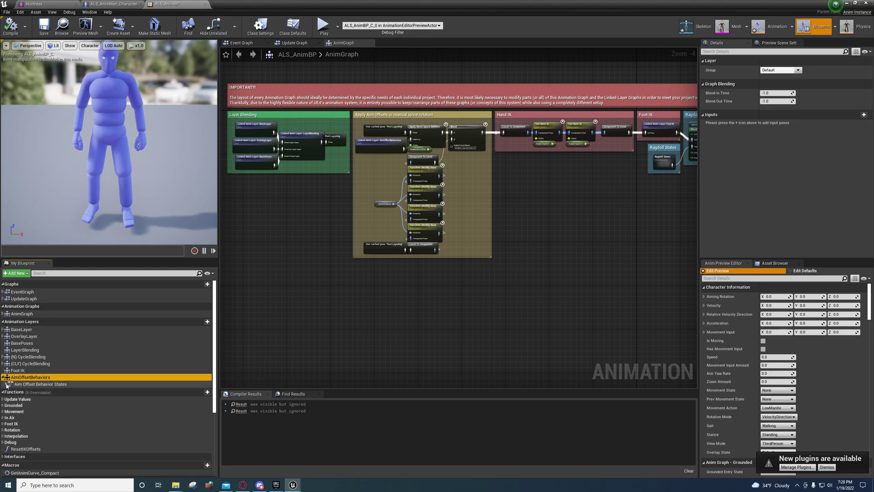
pyautogui.click(6, 384)
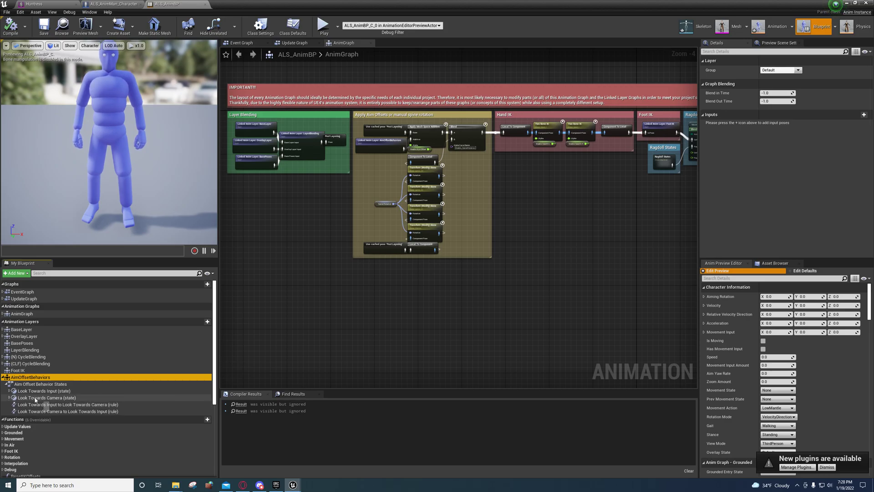
pyautogui.click(9, 398)
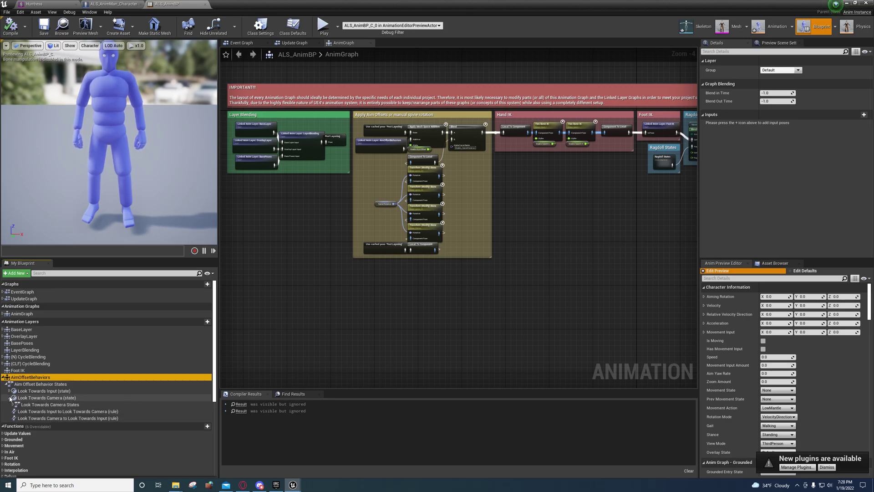
pyautogui.click(37, 405)
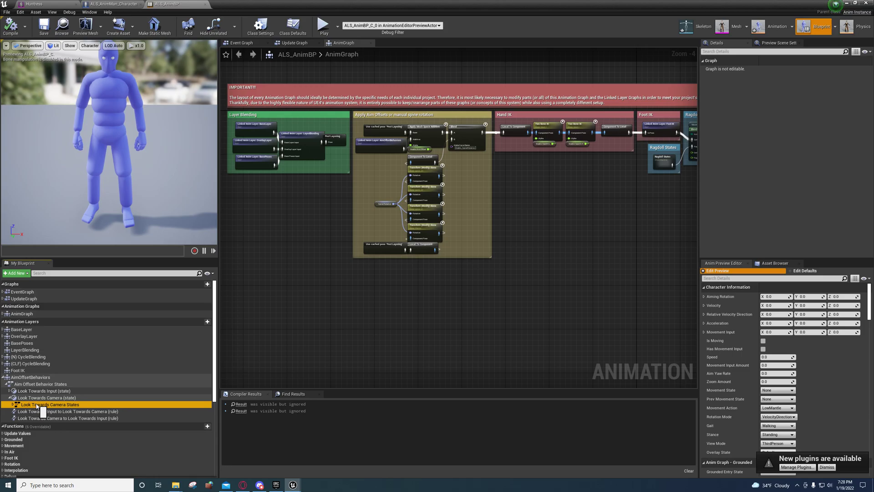
pyautogui.doubleClick(38, 406)
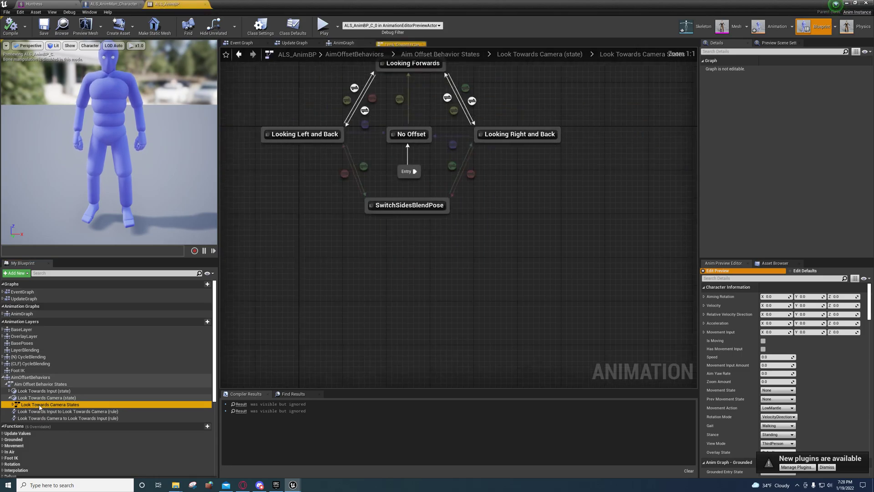
# Select all six look and SwitchSidesBlendPose transitions and set their Blend Profile to Head.
pyautogui.moveTo(399, 275); pyautogui.dragTo(291, 265, button='right')
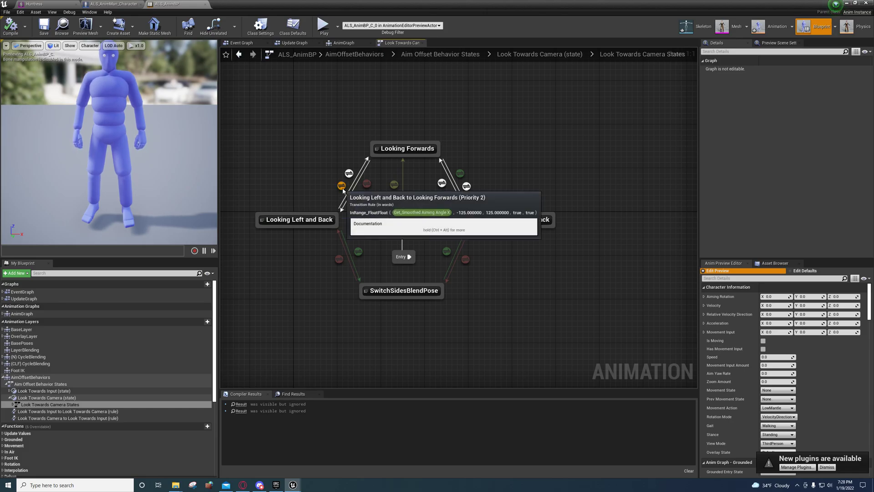
pyautogui.click(367, 185)
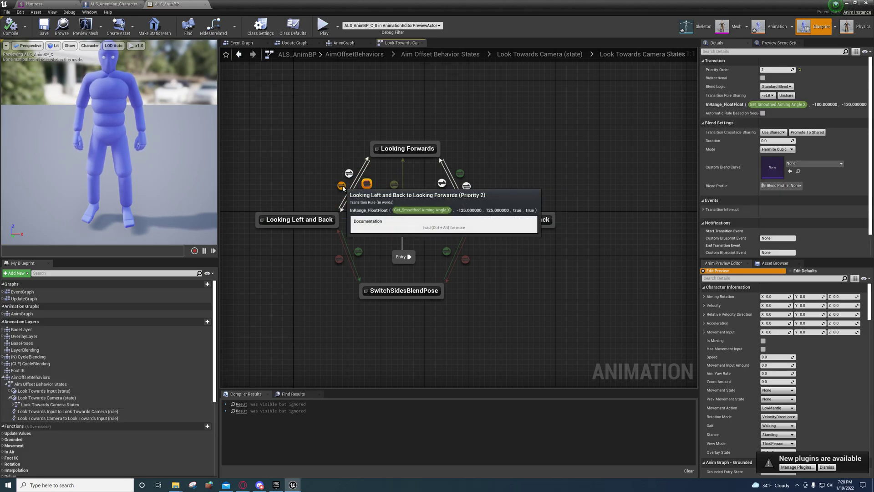
pyautogui.click(342, 187)
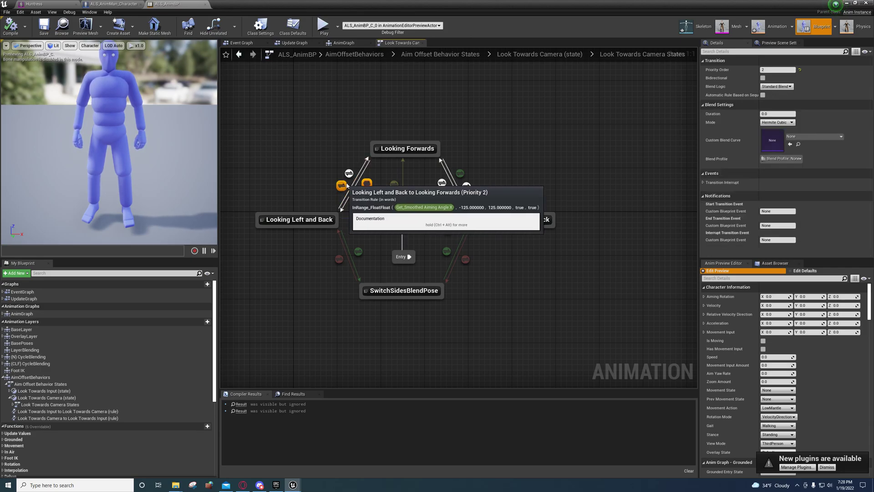
pyautogui.click(448, 196)
pyautogui.moveTo(460, 173)
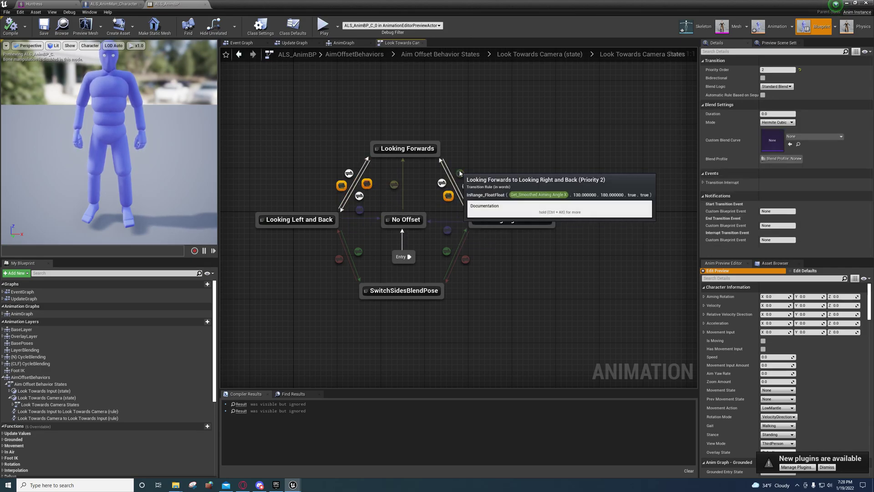
pyautogui.keyDown('ctrl'); pyautogui.click(446, 251); pyautogui.keyUp('ctrl')
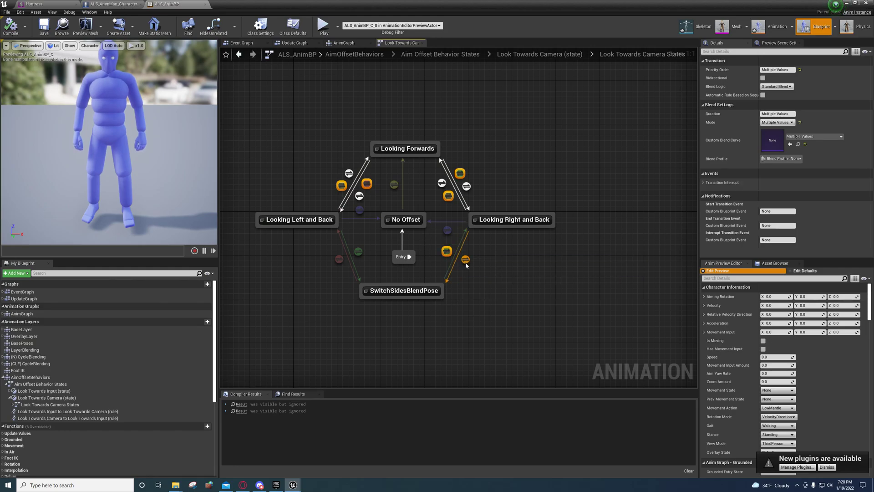
pyautogui.keyDown('ctrl'); pyautogui.click(358, 251); pyautogui.keyUp('ctrl')
pyautogui.keyDown('ctrl'); pyautogui.click(338, 259); pyautogui.keyUp('ctrl')
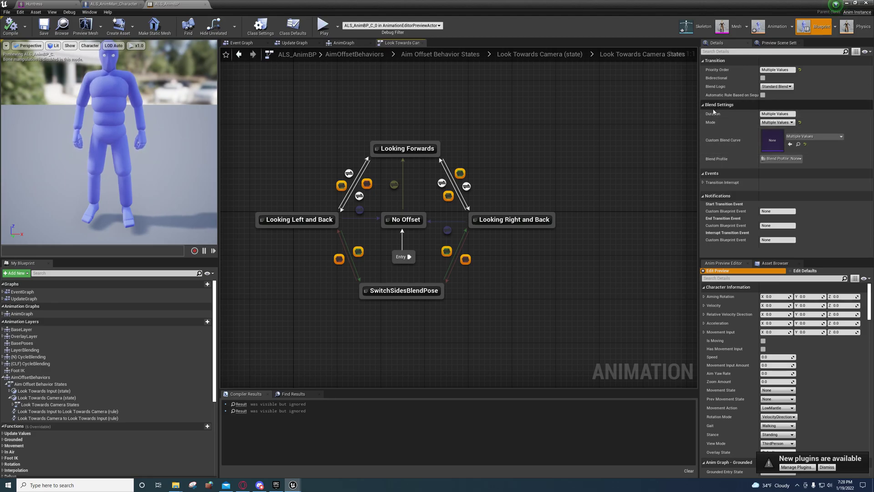
pyautogui.click(775, 159)
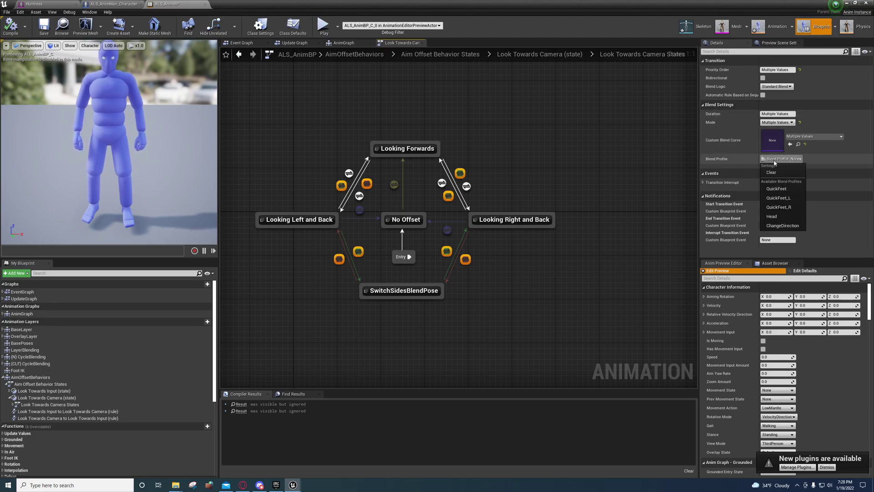
pyautogui.click(773, 216)
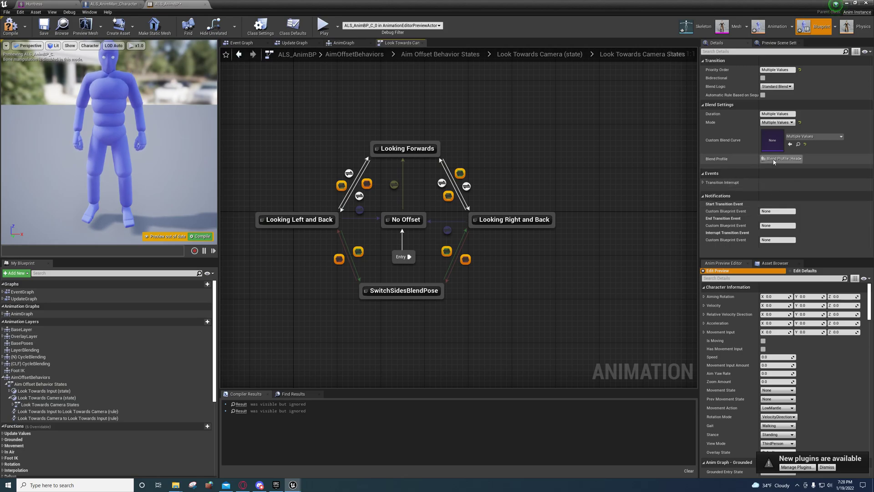
# Clear the transitions' Blend Profile back to None, then compile and save ALS_AnimBP.
pyautogui.click(48, 30)
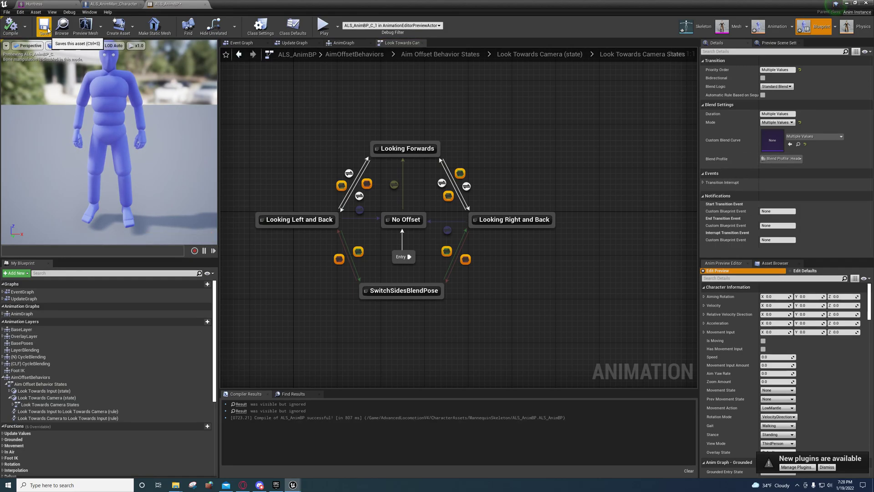
pyautogui.click(782, 159)
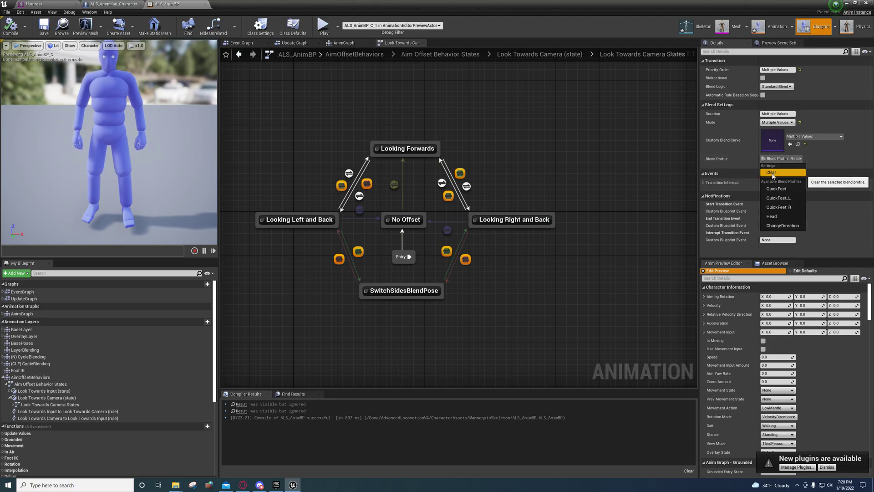
pyautogui.click(771, 174)
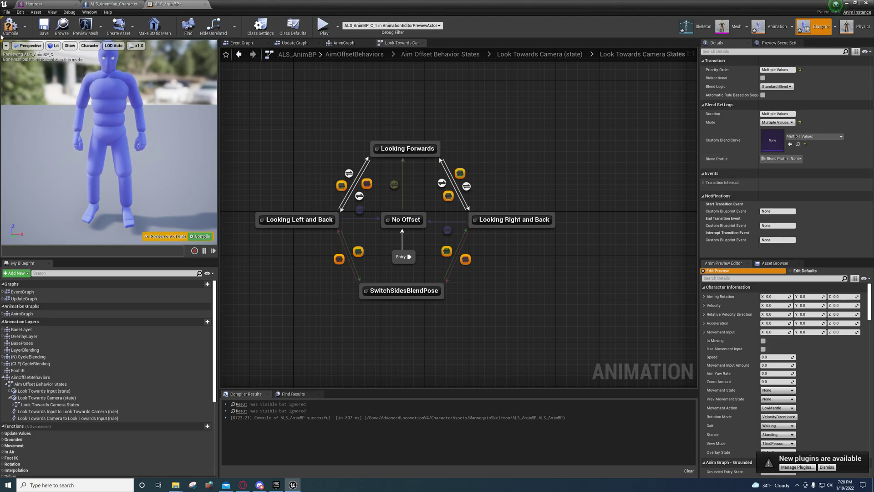
pyautogui.click(11, 26)
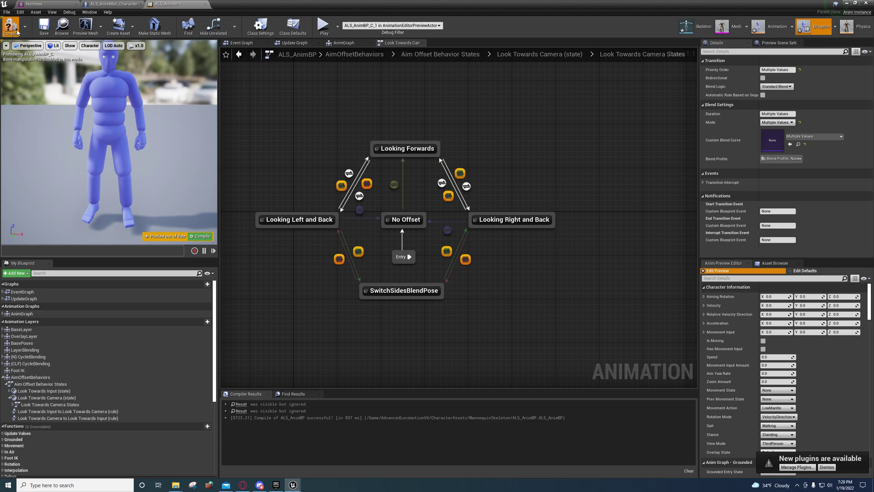
pyautogui.click(42, 28)
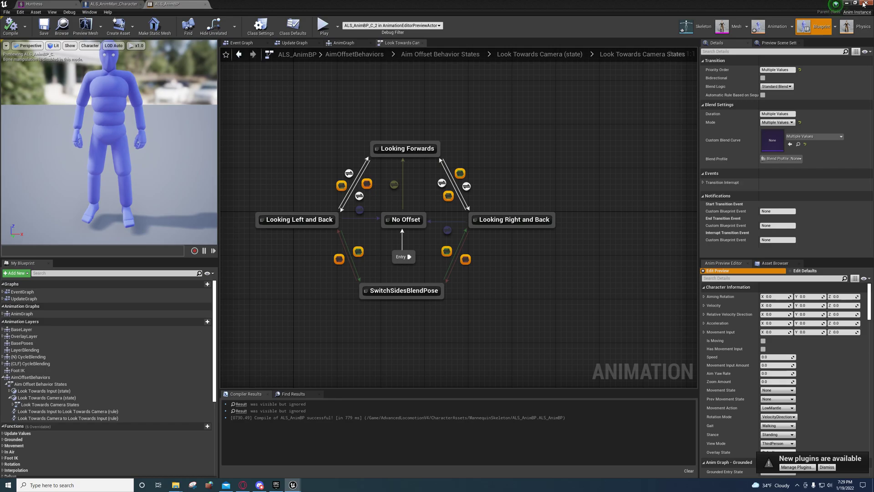
# Close the AnimBP editor, briefly play-test the level, then quit saving all modified assets.
pyautogui.click(868, 4)
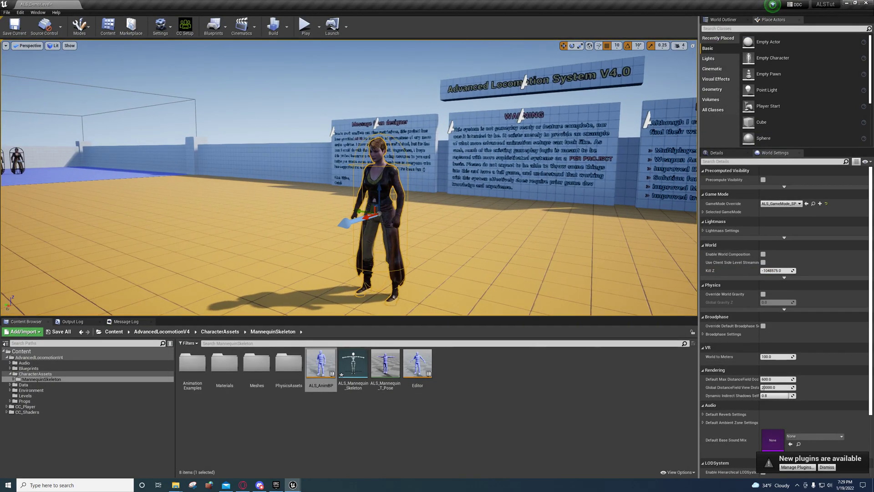
pyautogui.click(306, 25)
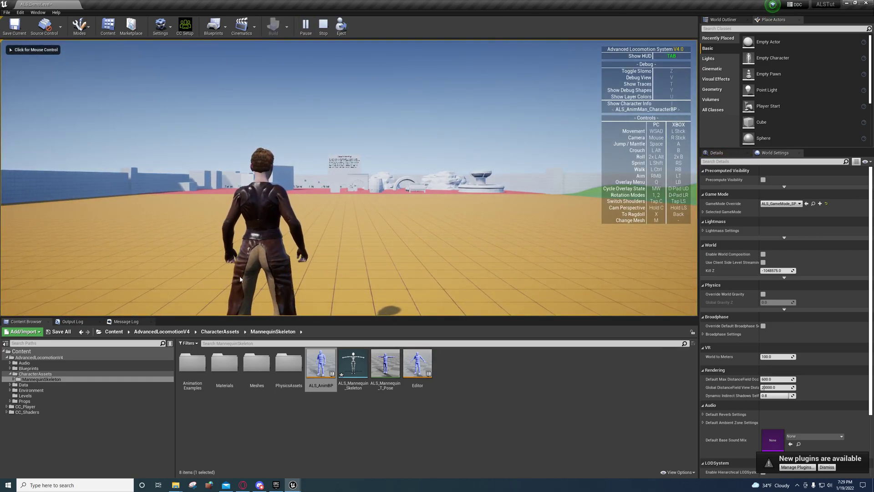
pyautogui.click(324, 26)
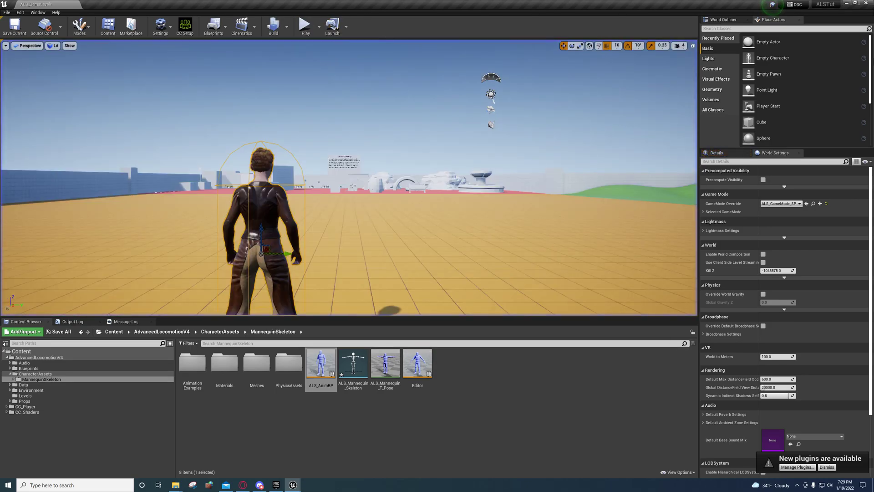
pyautogui.click(866, 3)
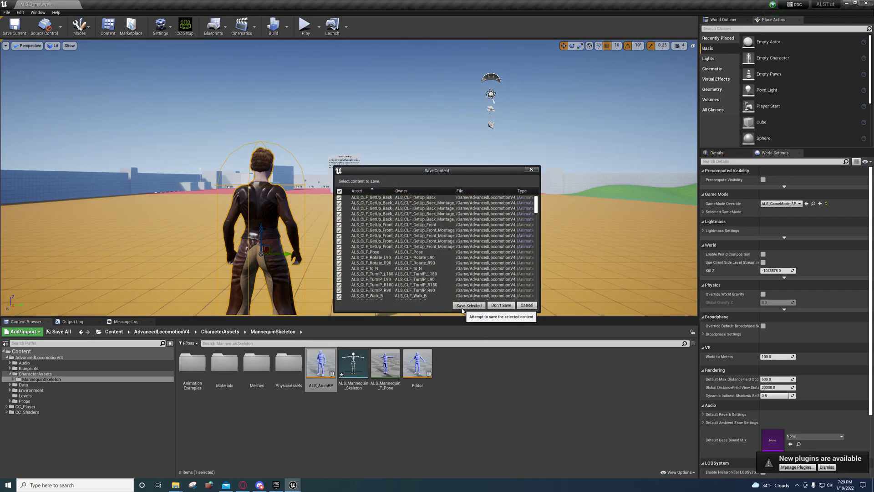
pyautogui.click(468, 306)
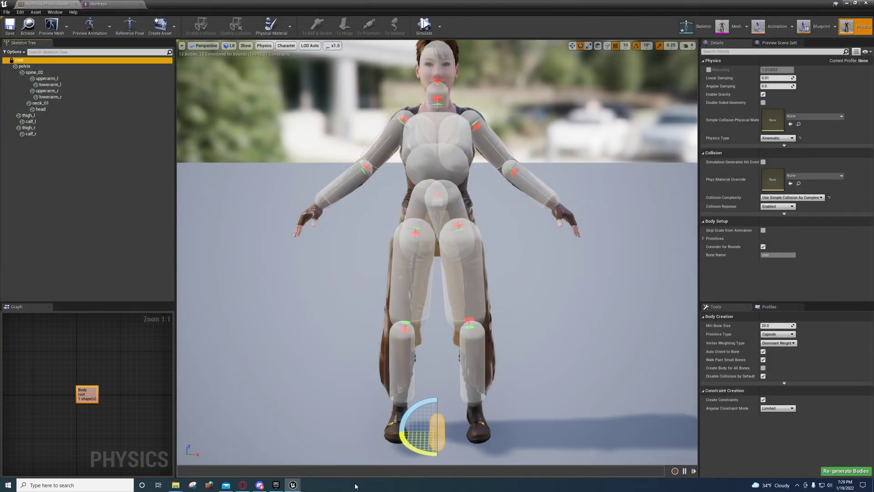
# Relaunch the ALSTut project from the Epic Games Launcher's My Projects library.
pyautogui.click(276, 484)
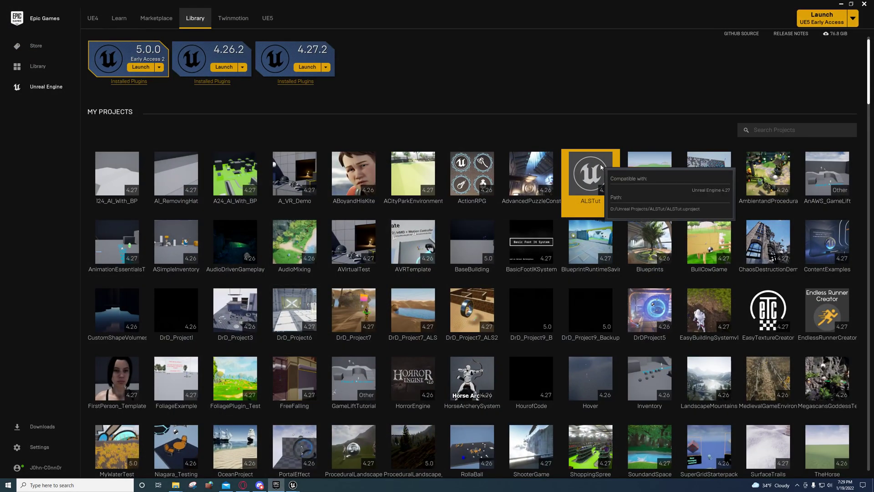
pyautogui.doubleClick(601, 167)
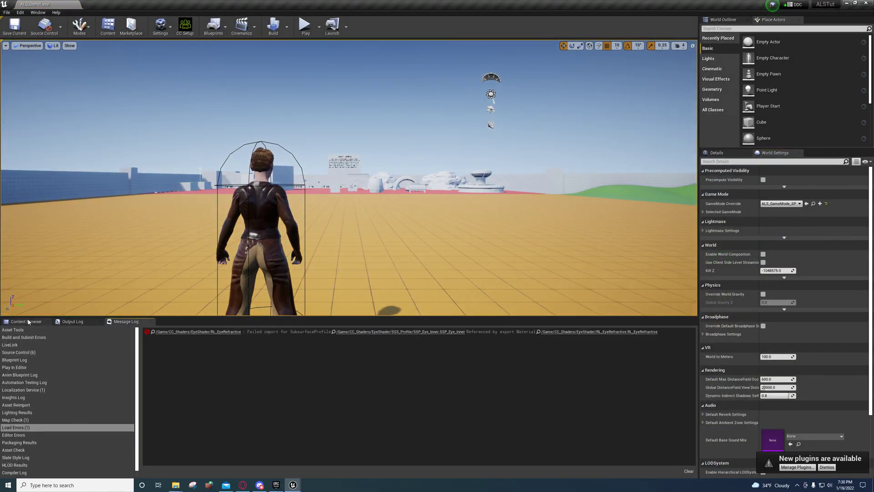
pyautogui.click(28, 322)
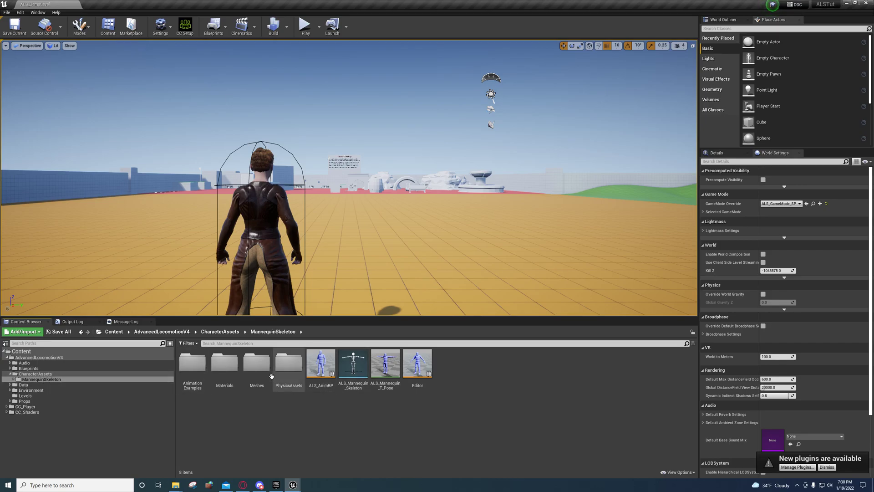
# Open ALS_Mannequin_Skeleton's skeleton tree docked on the right half, level editor on the left.
pyautogui.click(257, 364)
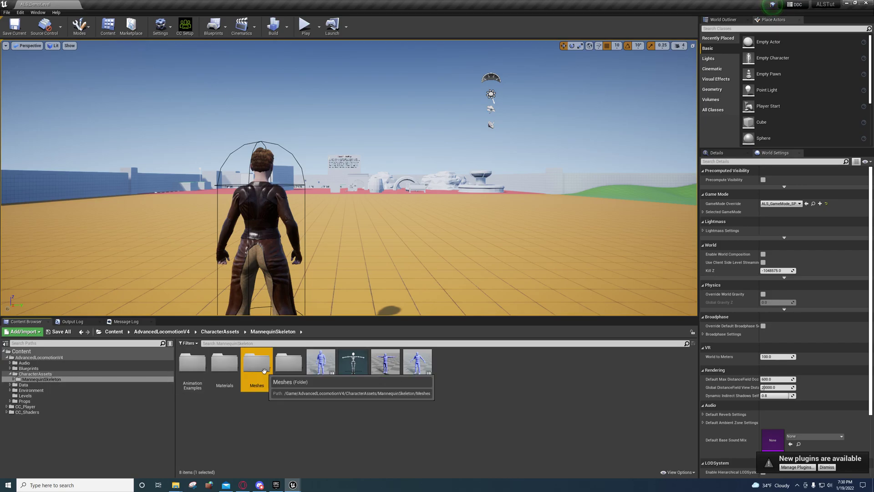
pyautogui.doubleClick(354, 371)
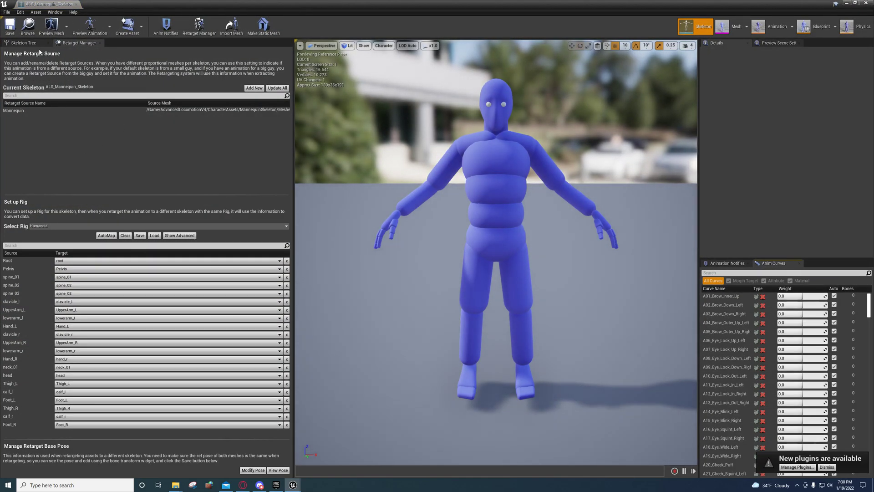
pyautogui.click(34, 43)
pyautogui.moveTo(106, 3); pyautogui.dragTo(873, 69)
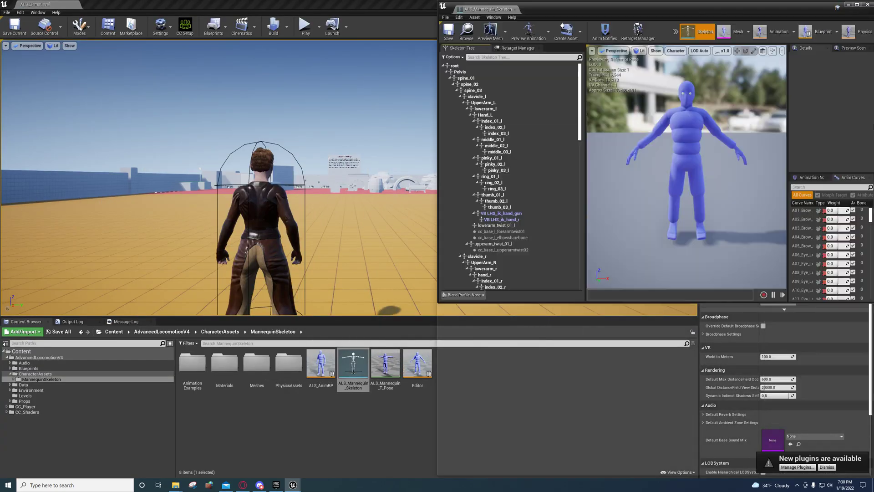
pyautogui.press('Return')
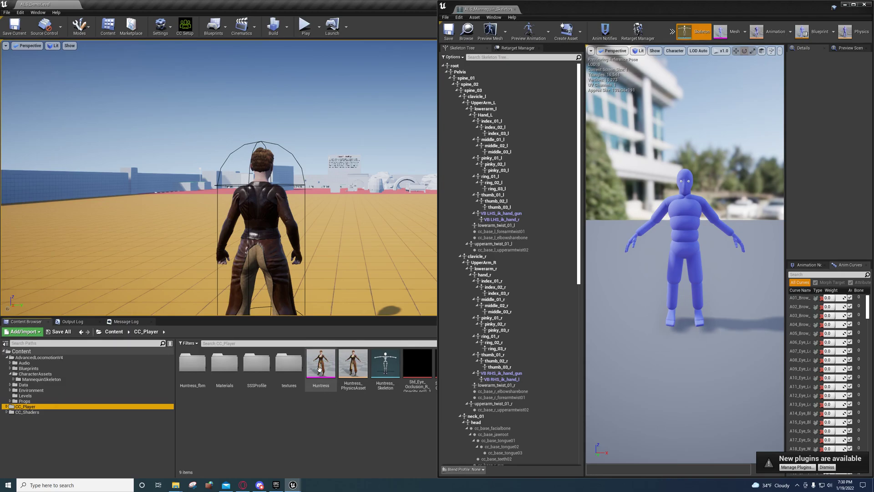
# Open Huntress in a floating window on the left and inspect its virtual bones and Hand_L.
pyautogui.doubleClick(321, 363)
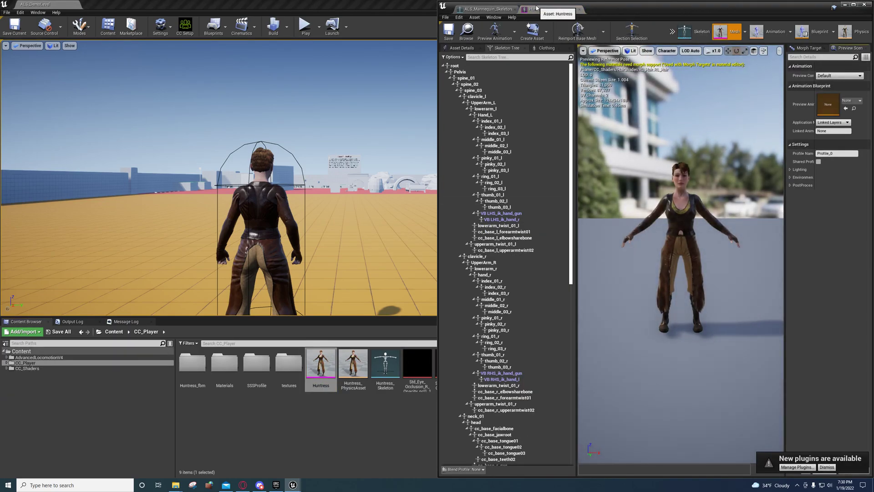
pyautogui.moveTo(537, 8); pyautogui.dragTo(1, 53)
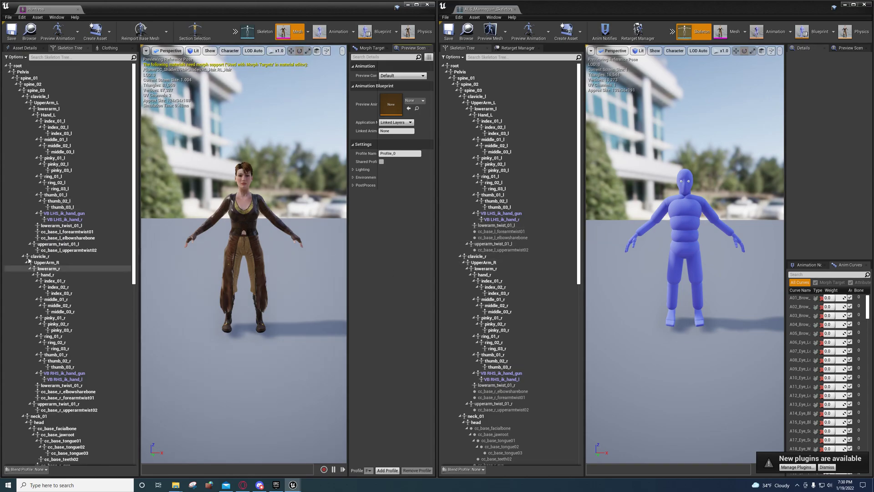
pyautogui.click(63, 213)
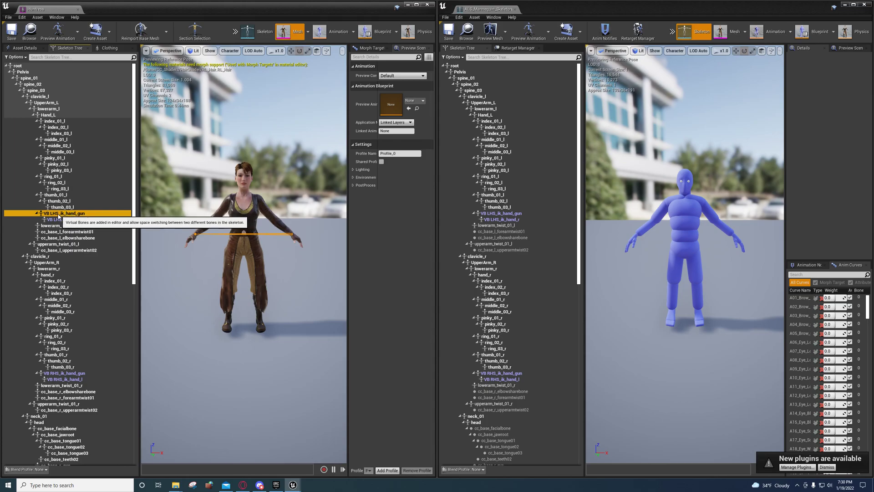
pyautogui.rightClick(51, 116)
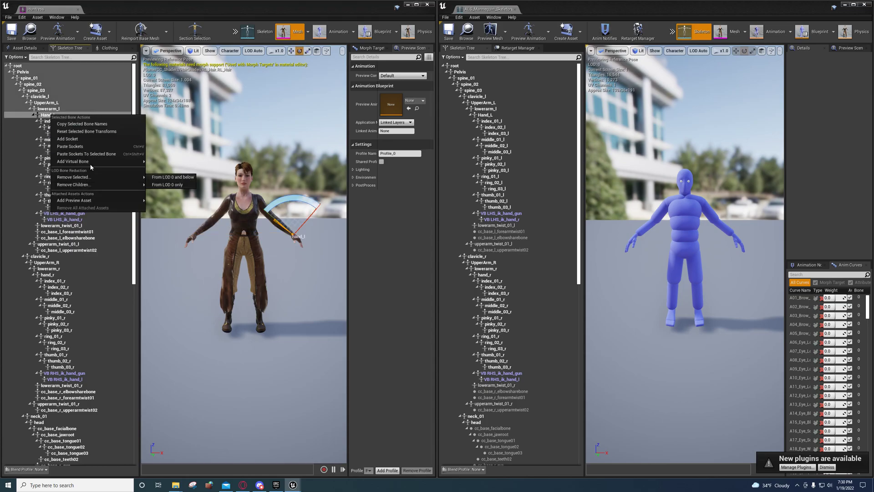
pyautogui.moveTo(91, 161)
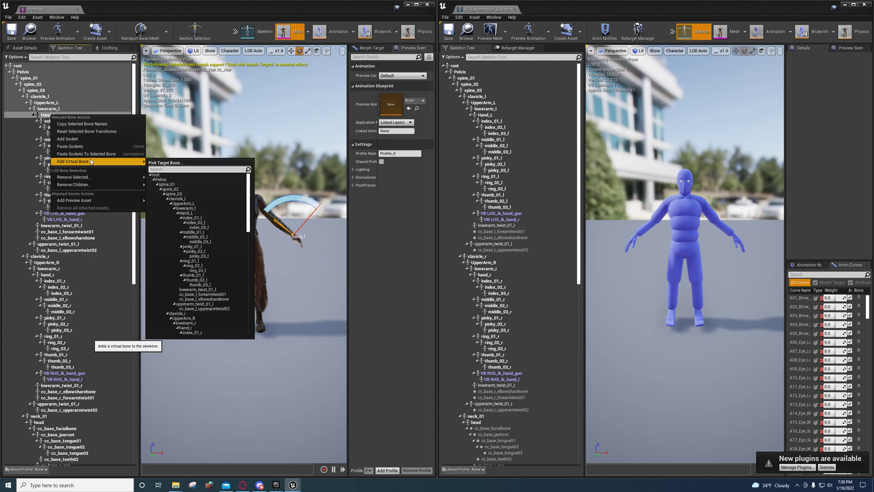
pyautogui.click(42, 115)
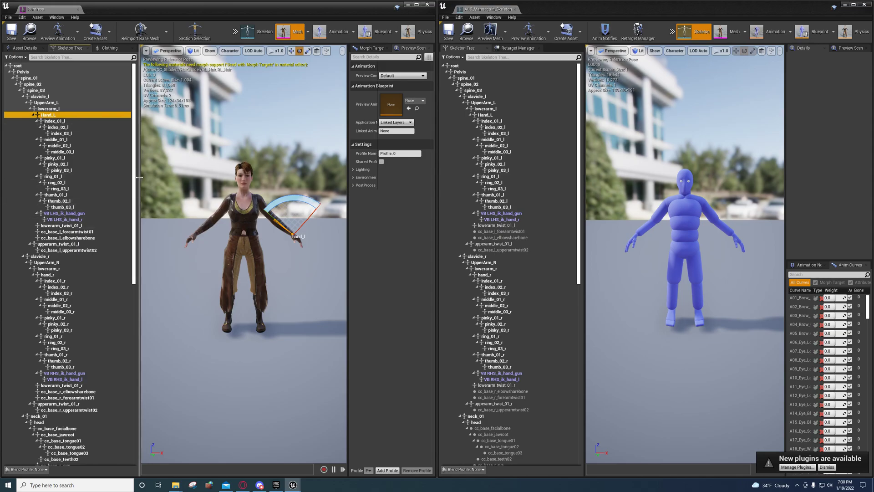
pyautogui.moveTo(133, 179); pyautogui.dragTo(133, 382)
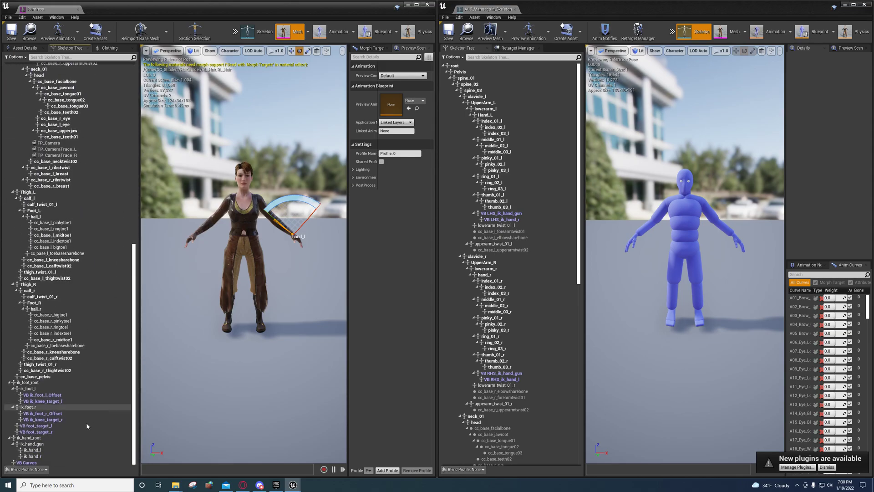
pyautogui.click(48, 395)
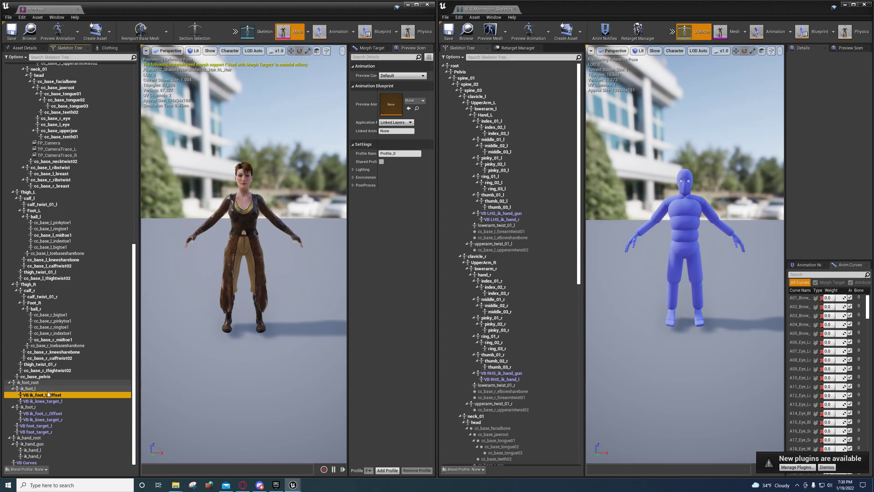
pyautogui.rightClick(30, 390)
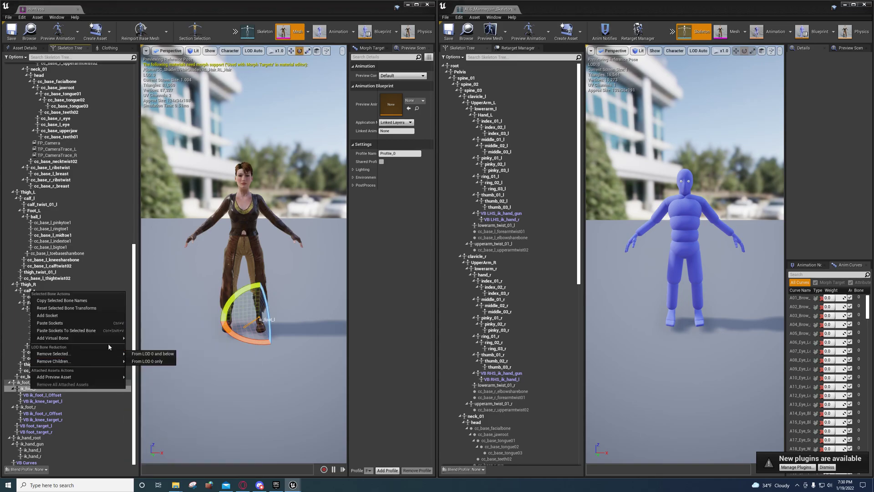
pyautogui.moveTo(102, 339)
pyautogui.write('foo')
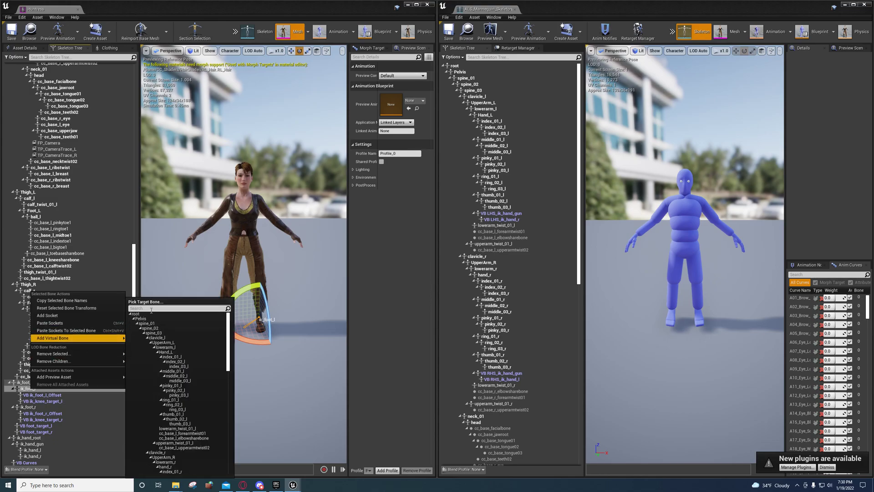
pyautogui.write('foot')
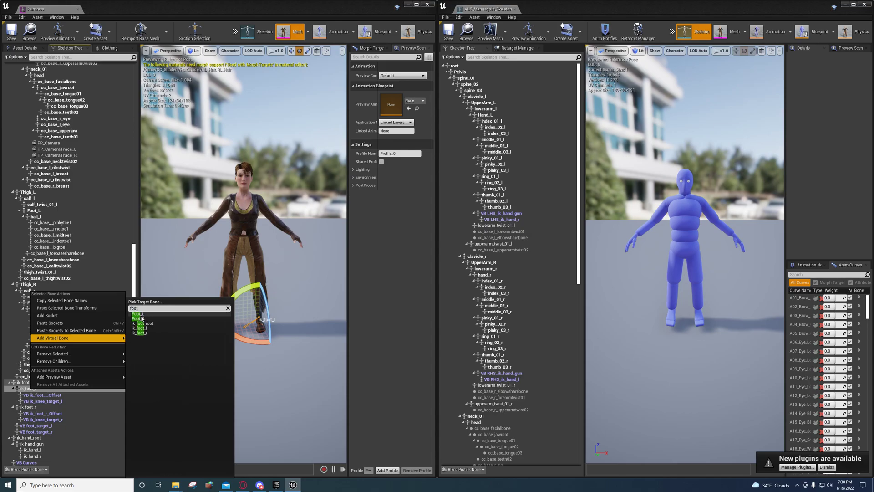
pyautogui.click(36, 394)
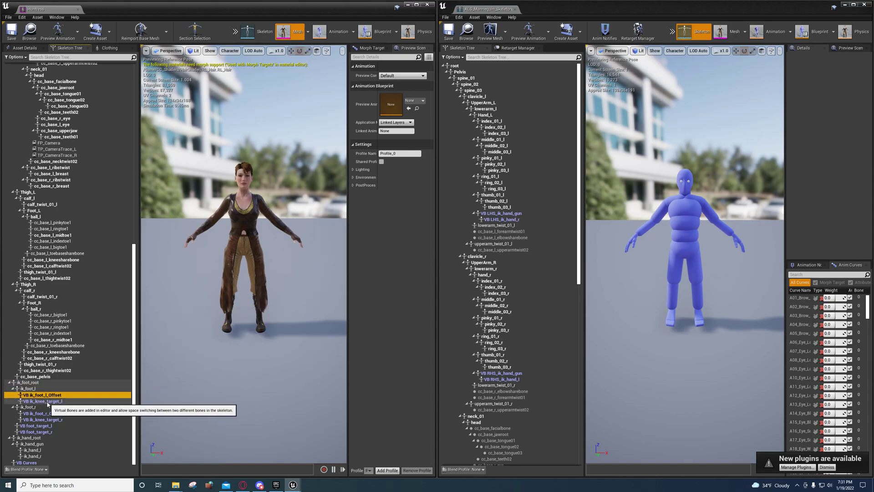
pyautogui.click(44, 401)
pyautogui.rightClick(32, 391)
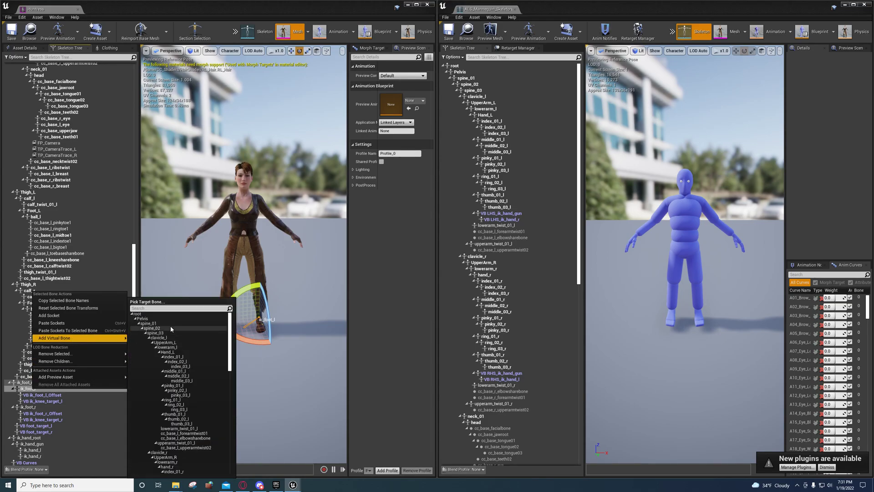
pyautogui.write('calf')
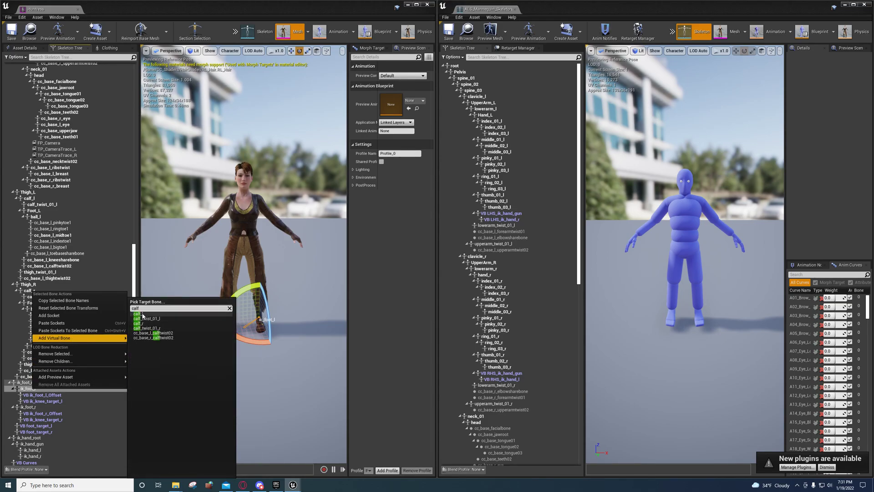
pyautogui.click(22, 389)
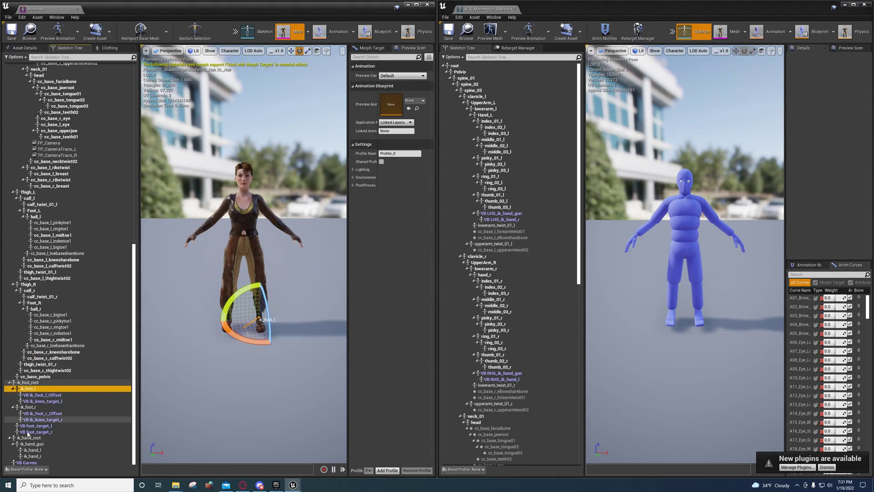
pyautogui.rightClick(26, 386)
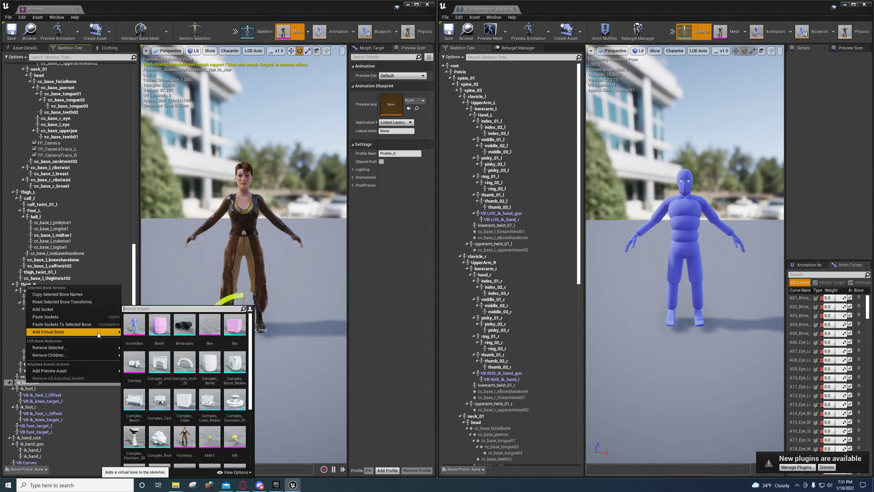
pyautogui.moveTo(99, 334)
pyautogui.write('foo')
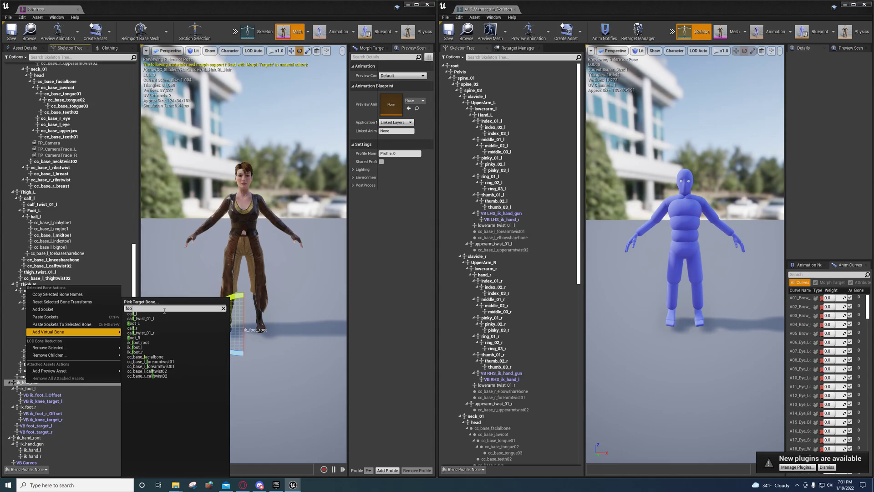
pyautogui.write('t')
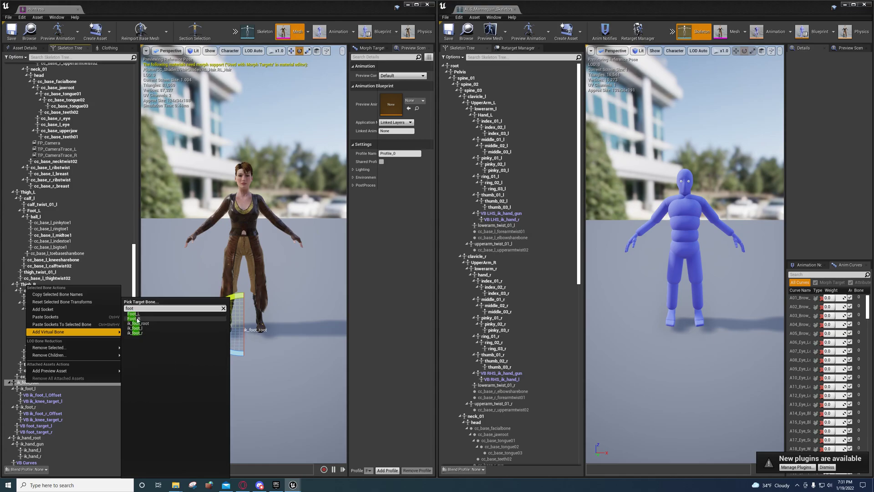
pyautogui.press('Escape')
pyautogui.click(37, 426)
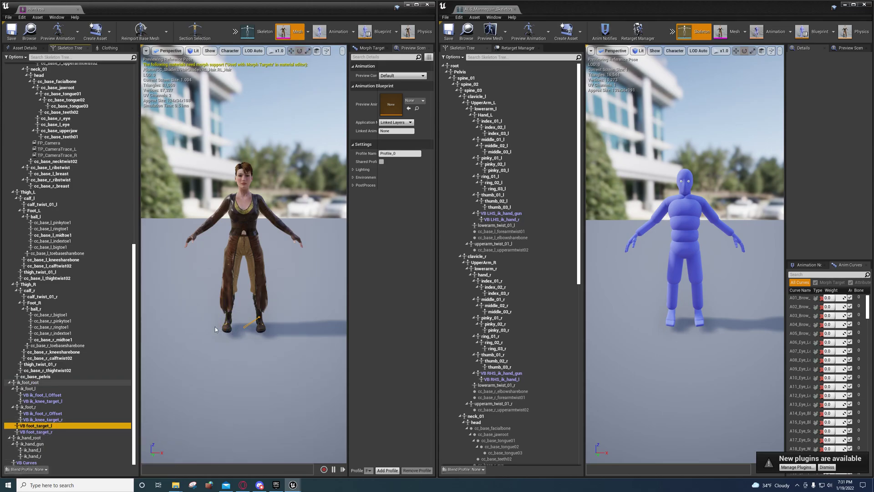
# Close both skeleton editors and play-test Huntress running around with the Rifle overlay.
pyautogui.click(428, 5)
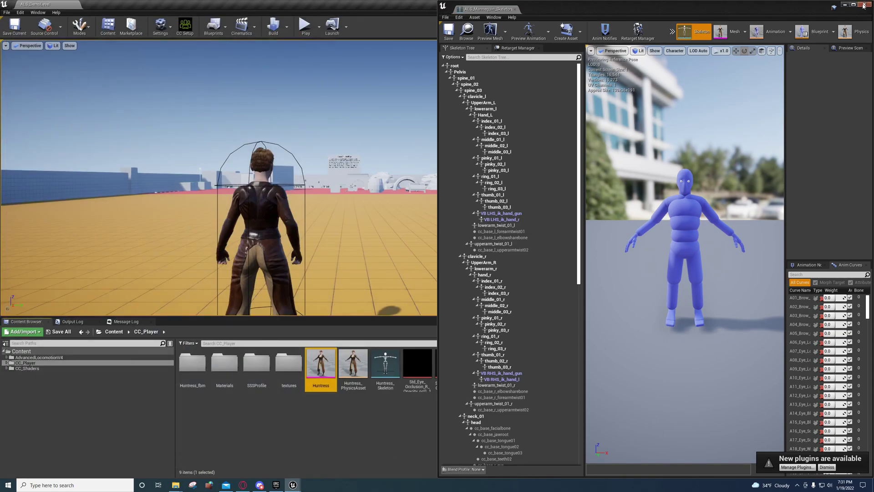
pyautogui.click(864, 6)
pyautogui.click(305, 26)
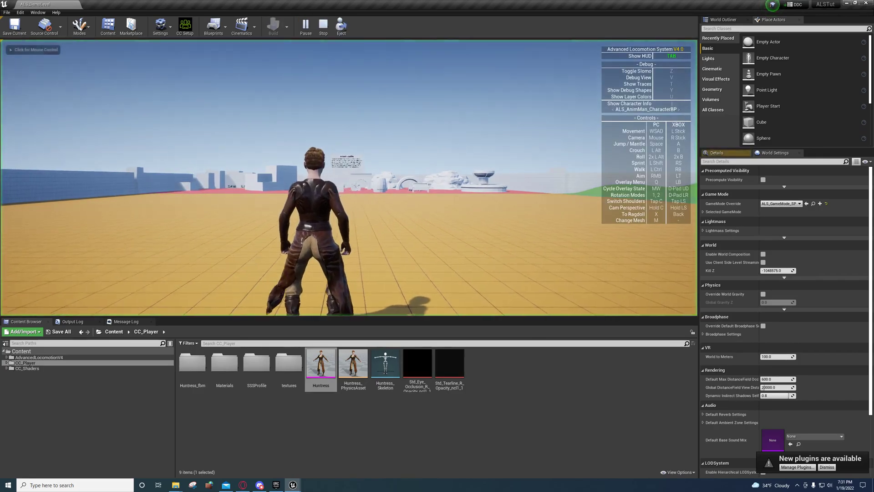
pyautogui.press('w')
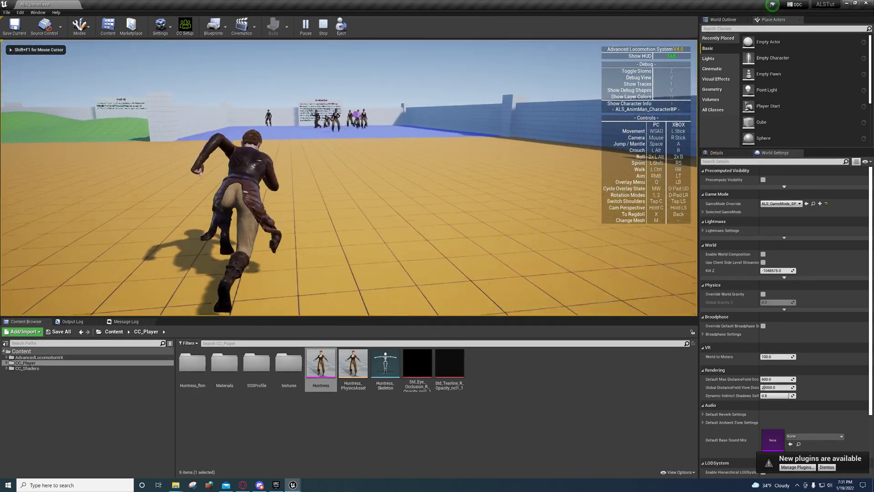
pyautogui.press('q')
pyautogui.scroll(-5, 328, 156)
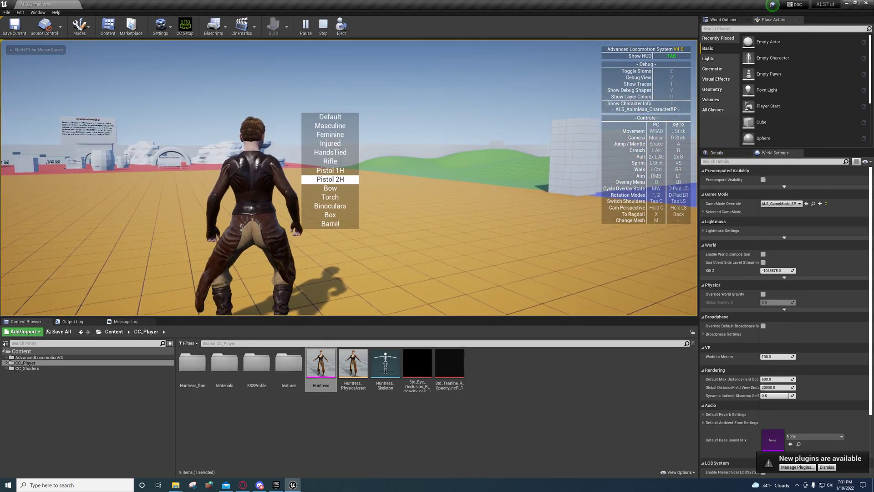
pyautogui.press('w')
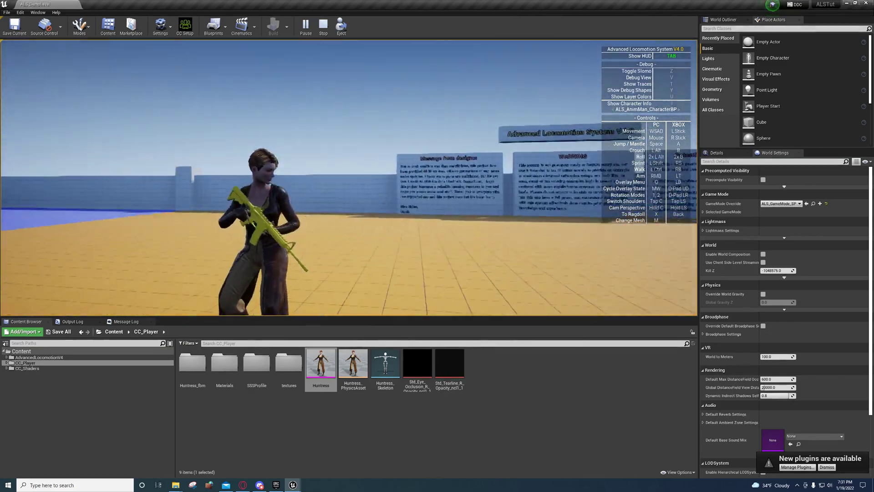
pyautogui.press('w')
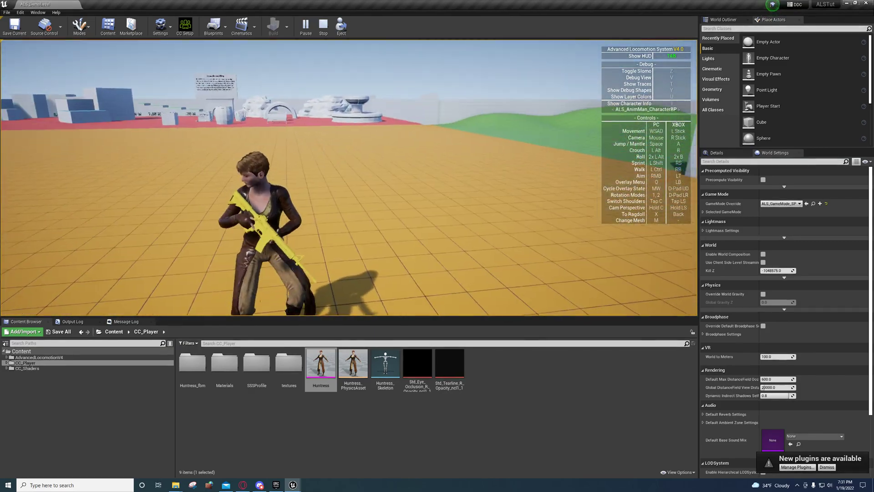
pyautogui.press('Escape')
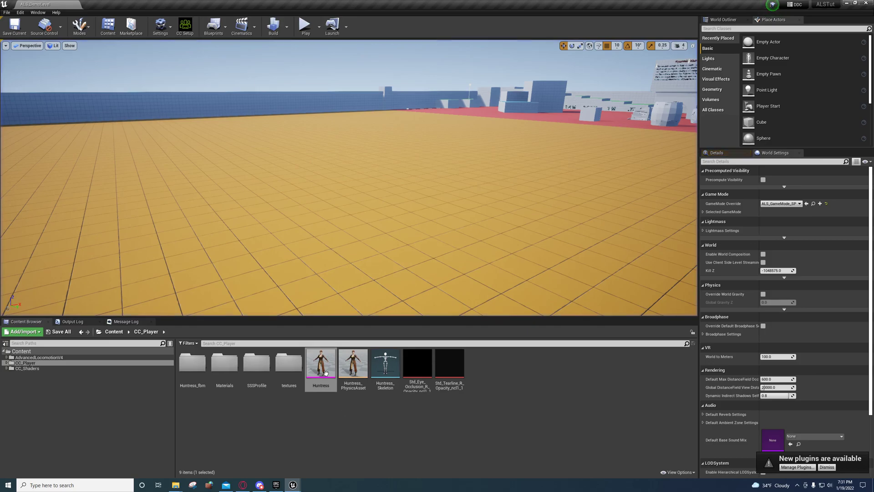
# Reopen the Huntress mesh editor maximized, with the translation retargeting column shown in the Skeleton Tree.
pyautogui.doubleClick(325, 369)
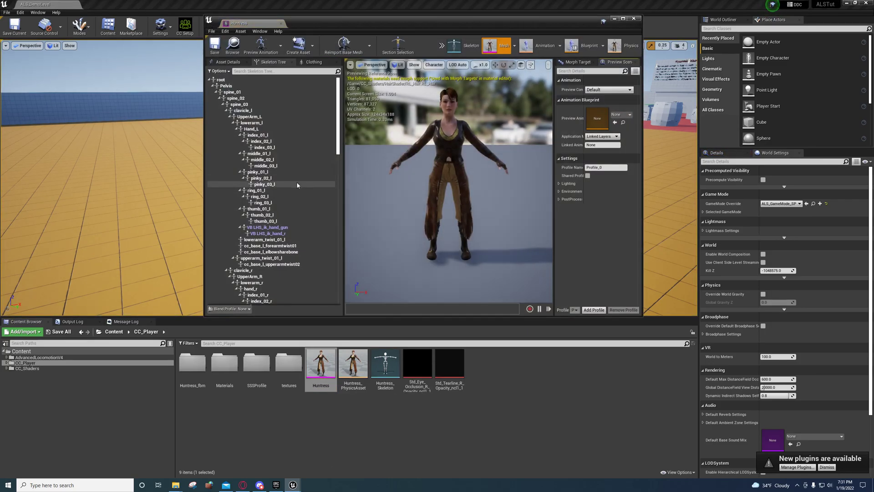
pyautogui.click(219, 71)
pyautogui.click(217, 83)
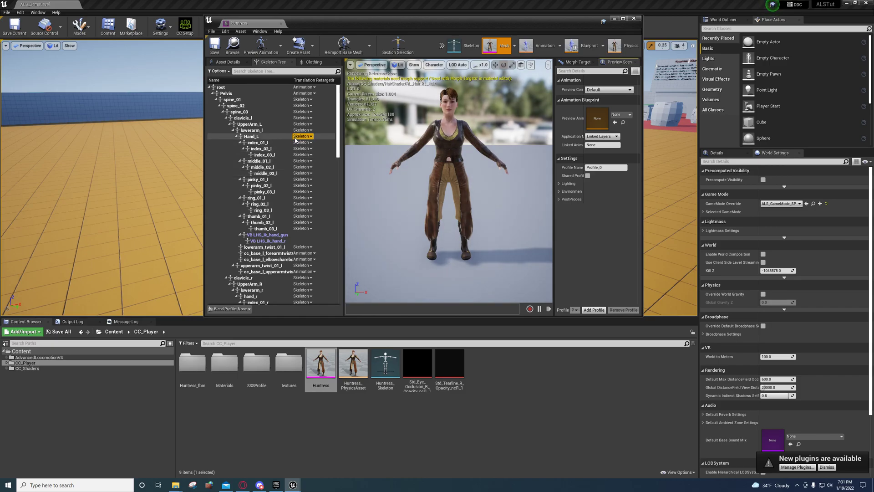
pyautogui.click(275, 137)
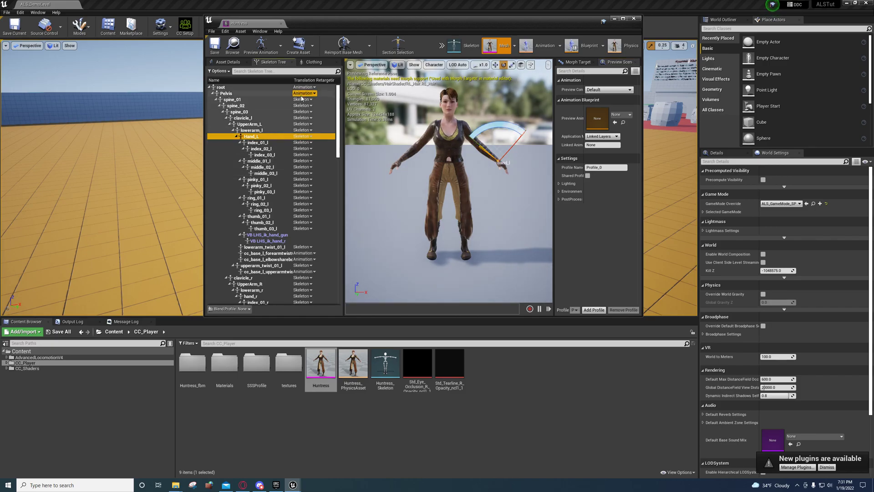
pyautogui.click(623, 19)
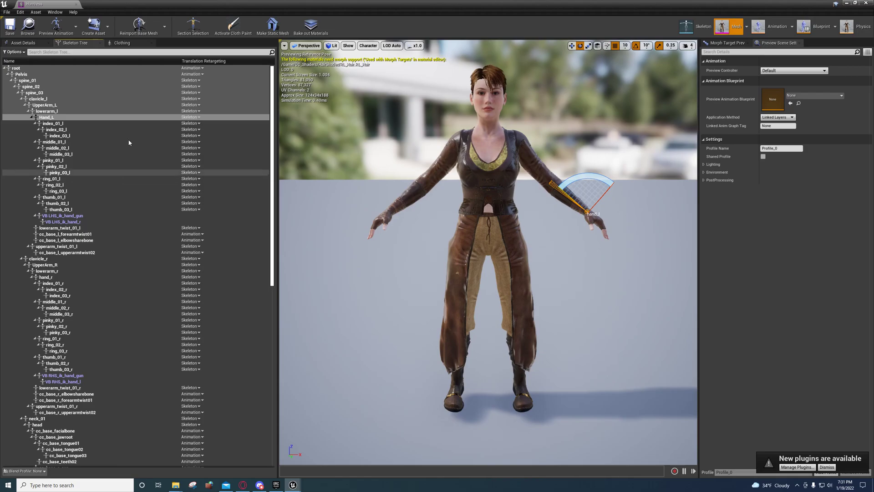
# Set all bones recursively to Skeleton retargeting, root to Animation, and Pelvis to Animation Scaled.
pyautogui.rightClick(148, 68)
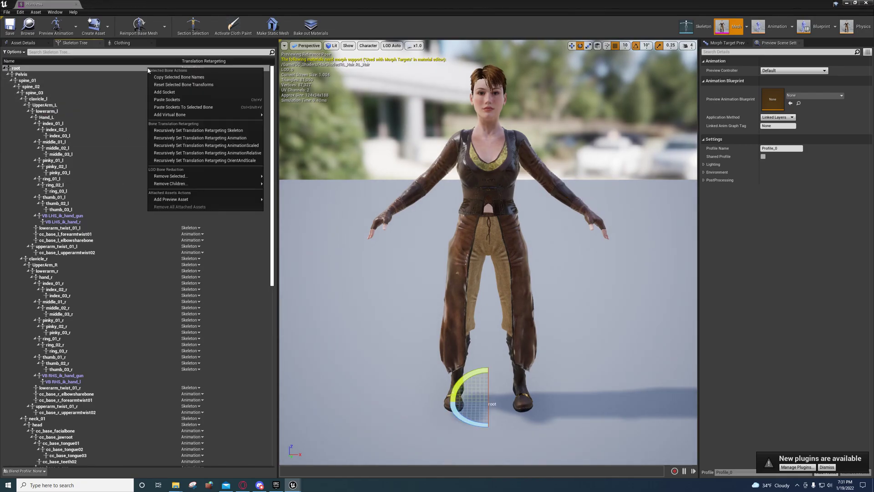
pyautogui.click(182, 131)
pyautogui.click(191, 68)
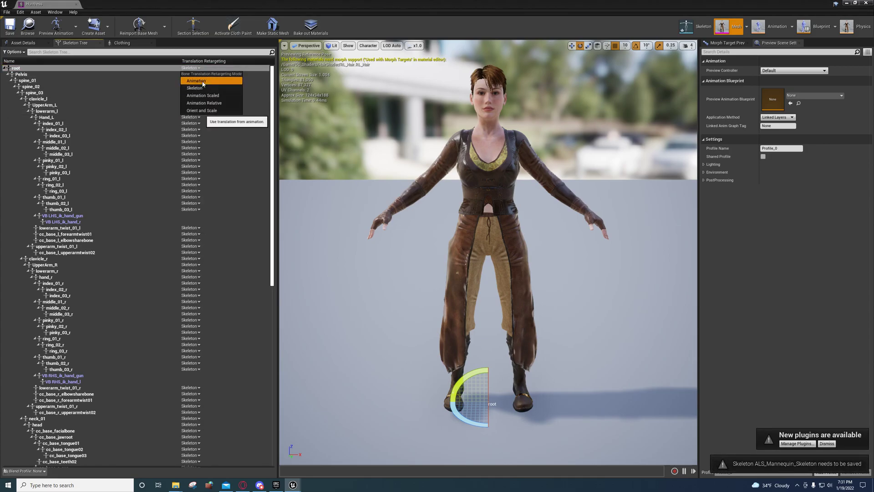
pyautogui.click(196, 81)
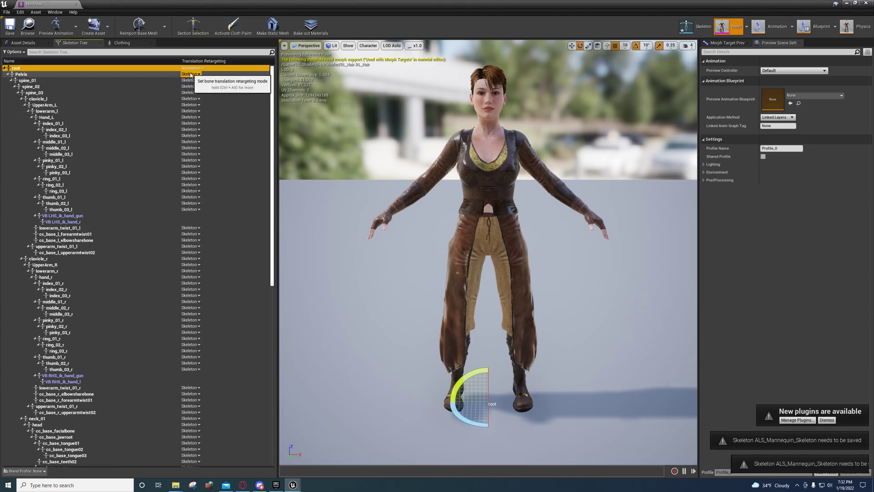
pyautogui.click(190, 74)
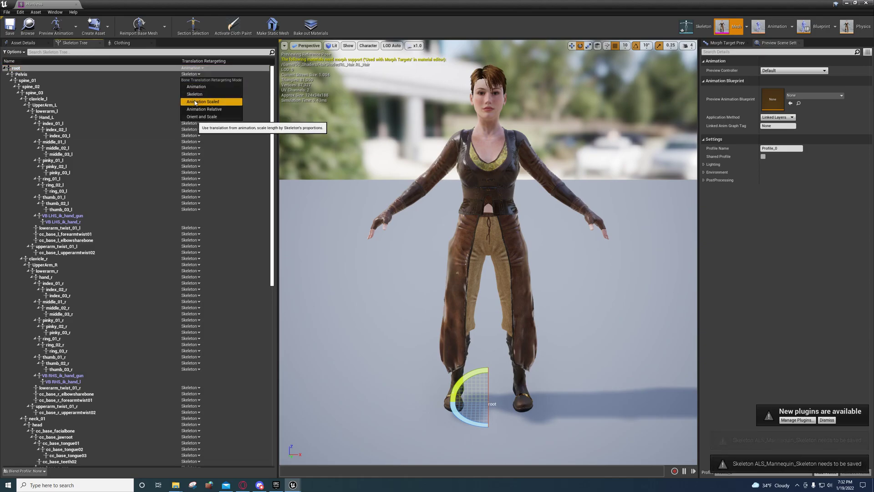
pyautogui.click(202, 101)
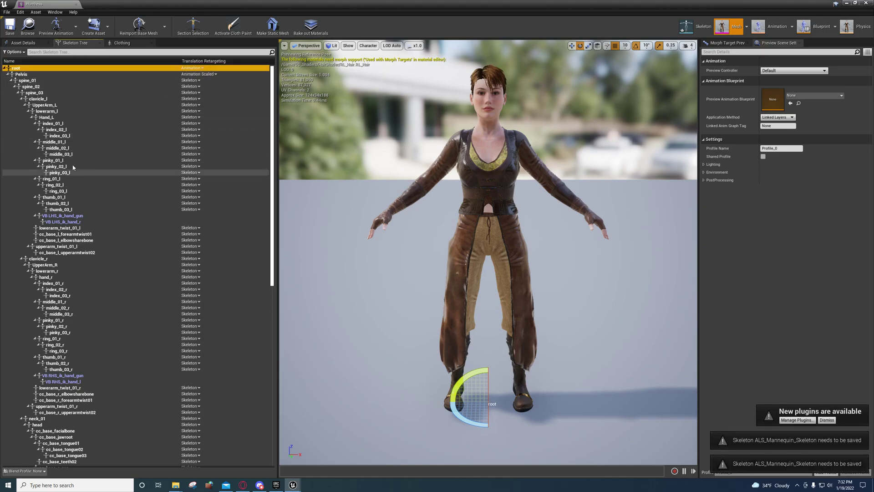
# Set the Hand_L and hand_r chains recursively to Animation retargeting.
pyautogui.click(178, 118)
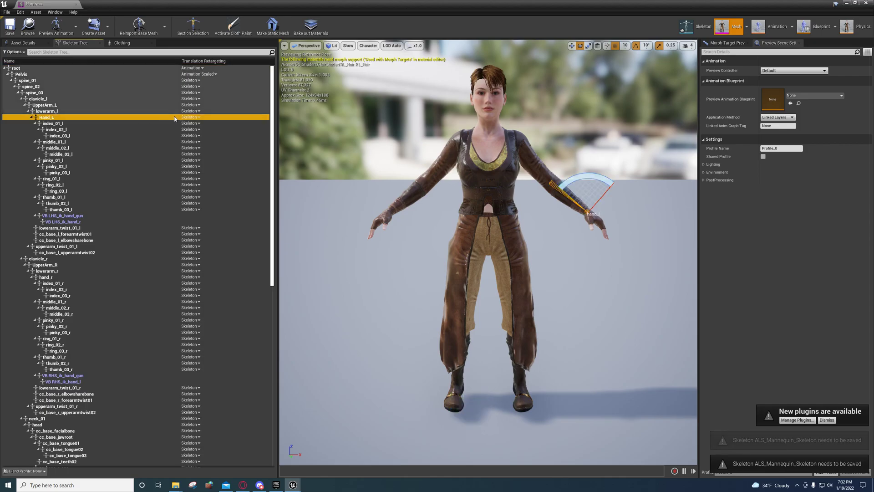
pyautogui.rightClick(175, 117)
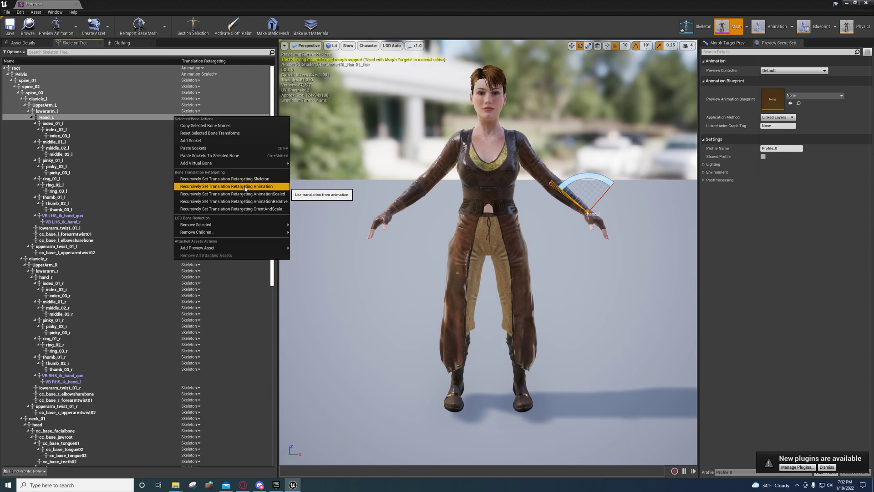
pyautogui.click(245, 186)
pyautogui.click(131, 277)
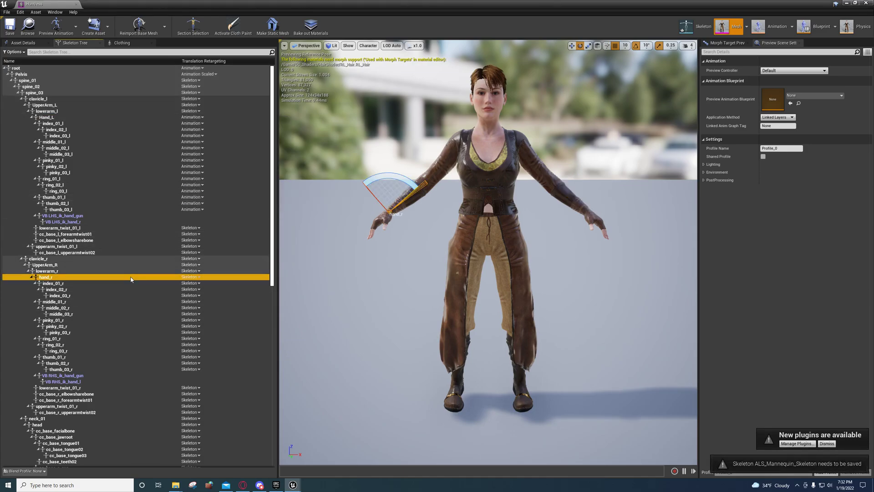
pyautogui.rightClick(165, 279)
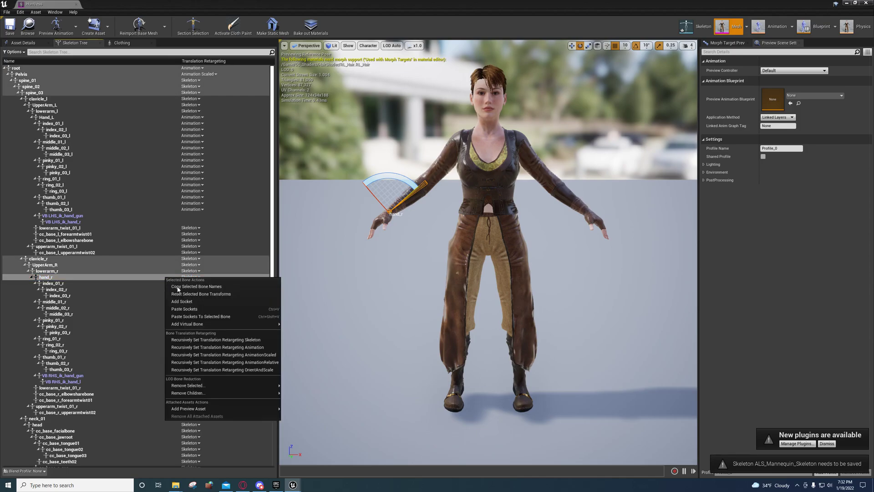
pyautogui.click(214, 354)
# Set ik_foot_root and ik_hand_root chains recursively to Animation retargeting, then save the skeleton.
pyautogui.scroll(-3, 143, 339)
pyautogui.scroll(-10, 143, 339)
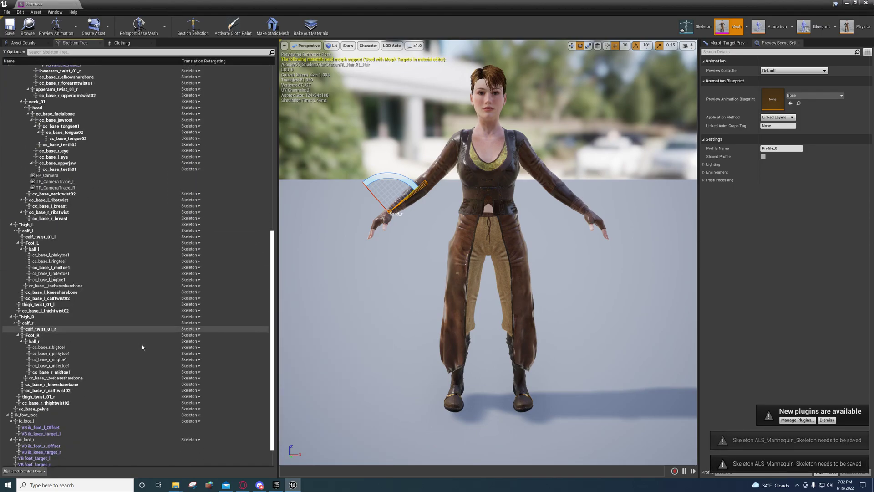
pyautogui.click(151, 384)
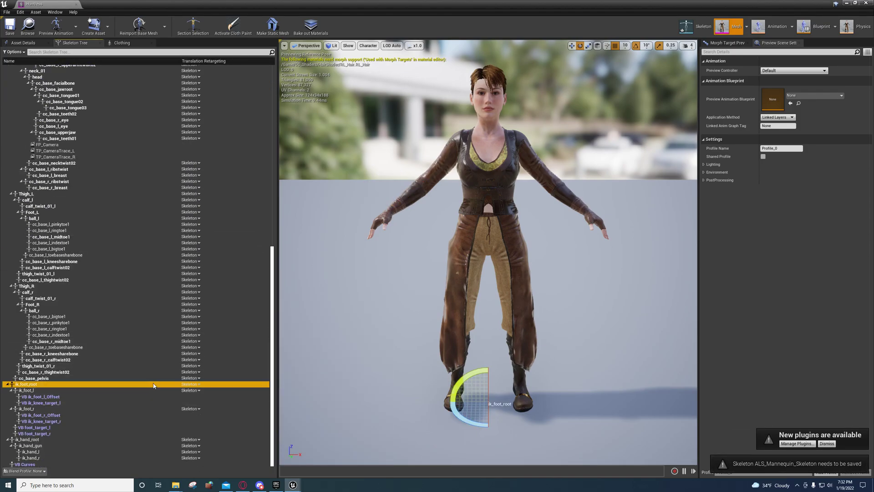
pyautogui.rightClick(163, 383)
pyautogui.click(236, 309)
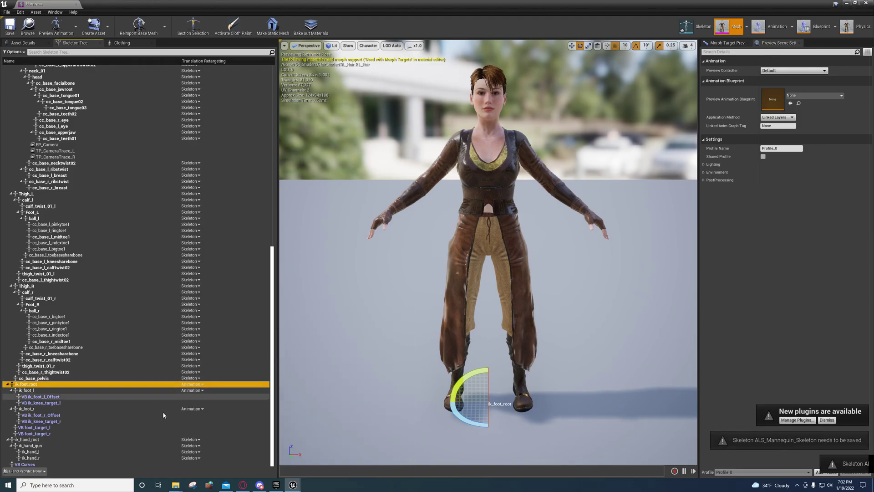
pyautogui.click(155, 440)
pyautogui.rightClick(157, 440)
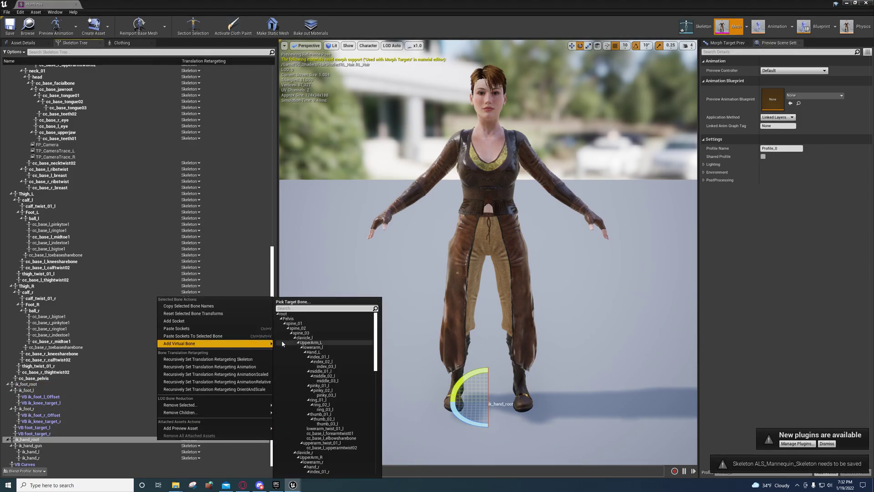
pyautogui.click(233, 367)
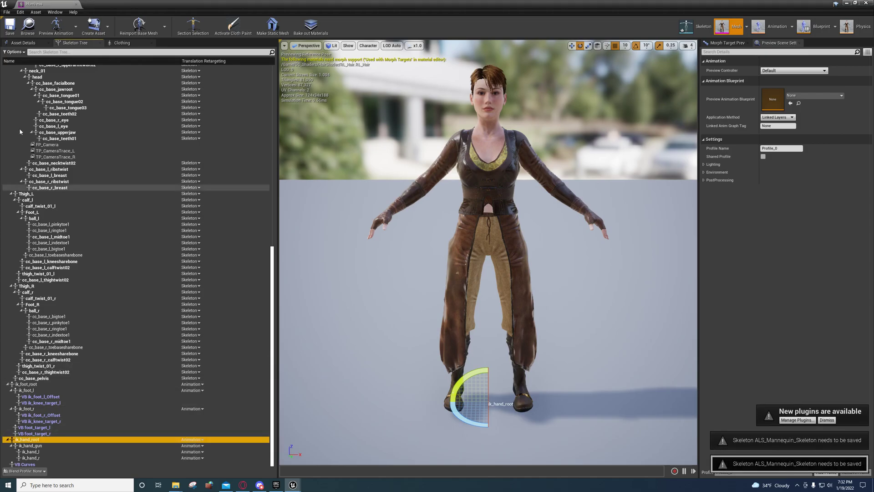
pyautogui.hotkey('ctrl', 's')
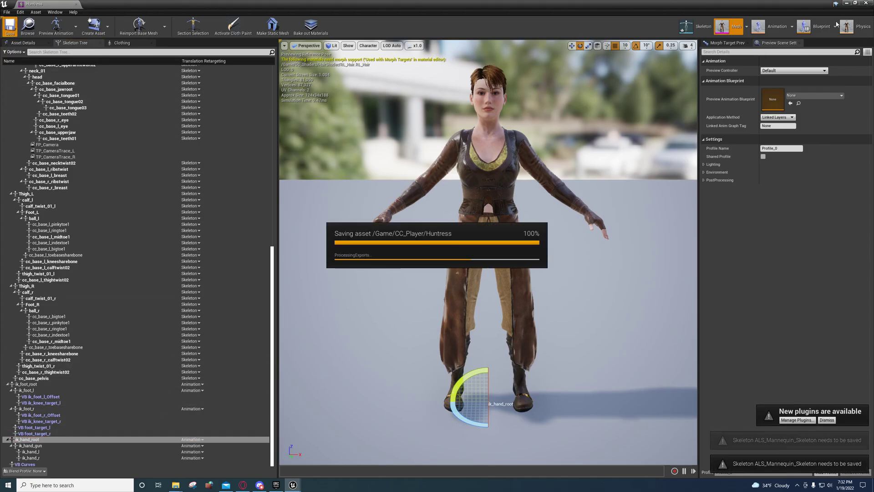
# Play-test the Huntress in the ALS demo level, switching her overlay to the torch.
pyautogui.click(848, 3)
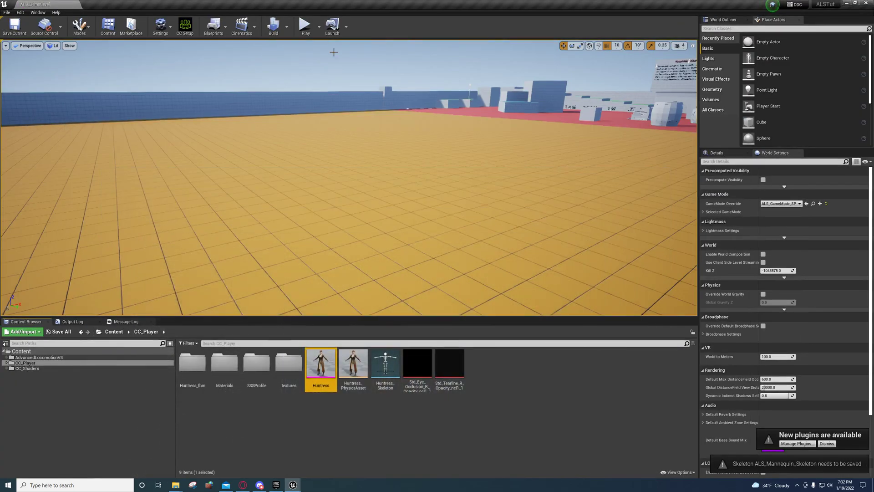
pyautogui.click(305, 24)
pyautogui.press('q')
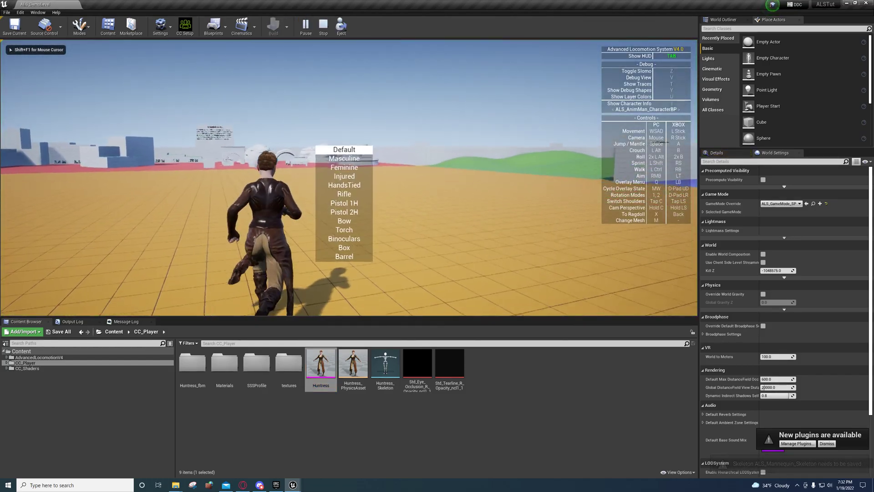
pyautogui.scroll(-9, 349, 178)
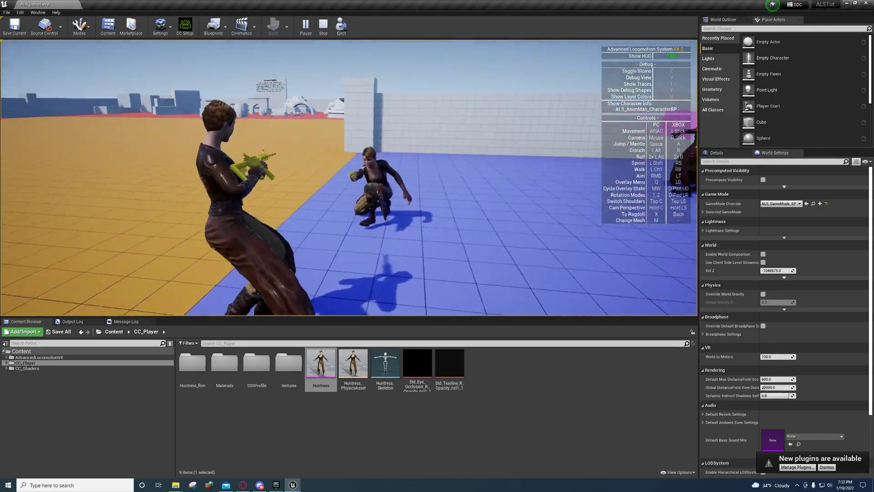
# Stop the play-test and import the sweep motion FBX into CC_Player using ALS_Mannequin_Skeleton.
pyautogui.press('Escape')
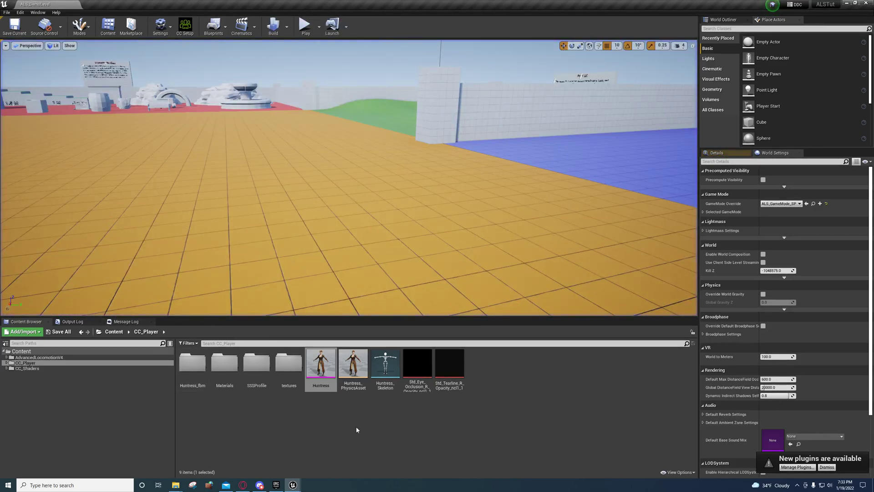
pyautogui.rightClick(537, 368)
pyautogui.click(581, 178)
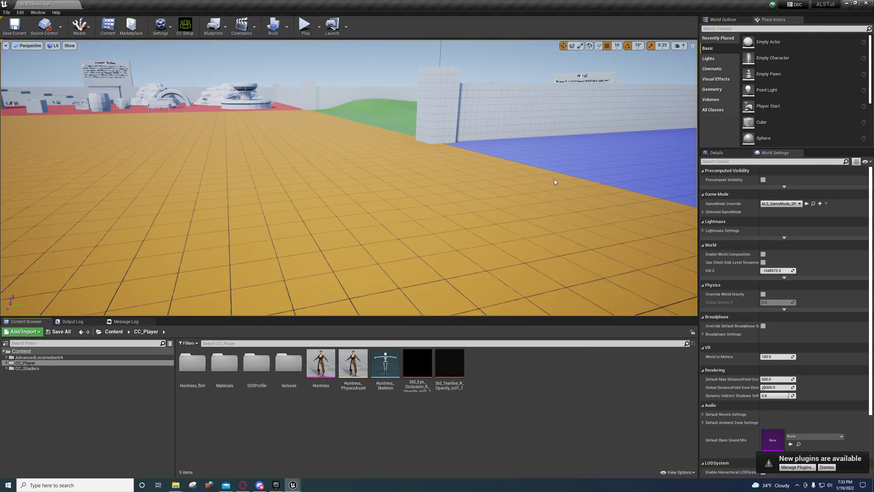
pyautogui.doubleClick(109, 101)
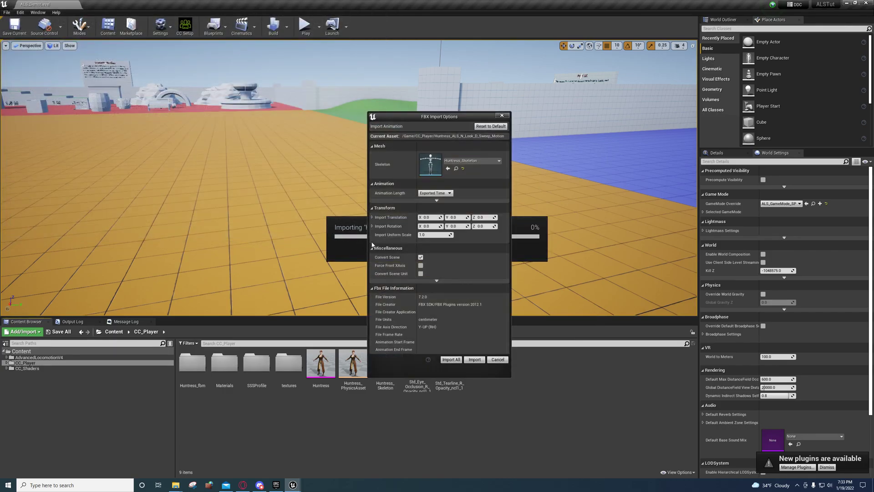
pyautogui.click(472, 160)
pyautogui.click(474, 254)
pyautogui.click(452, 359)
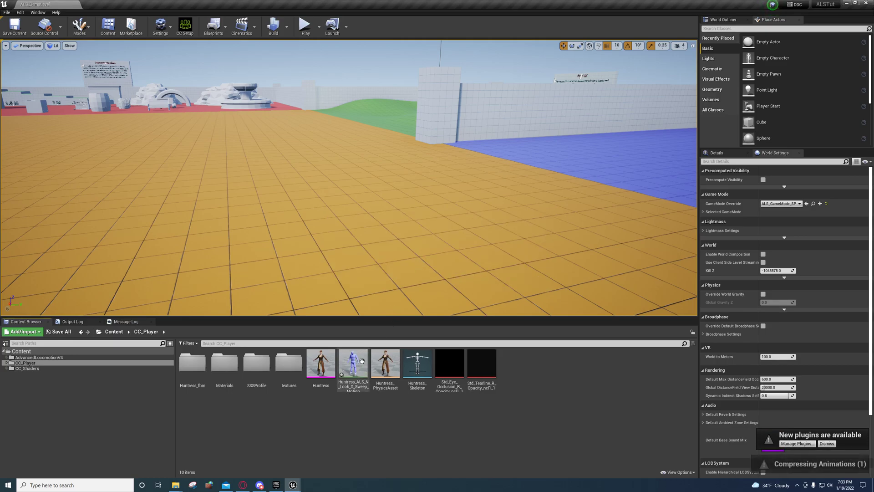
# Place the Huntress_ALS_N_Look_D_Sweep_Motion animation on the orange floor and run a Simulate test.
pyautogui.moveTo(353, 364); pyautogui.dragTo(272, 174)
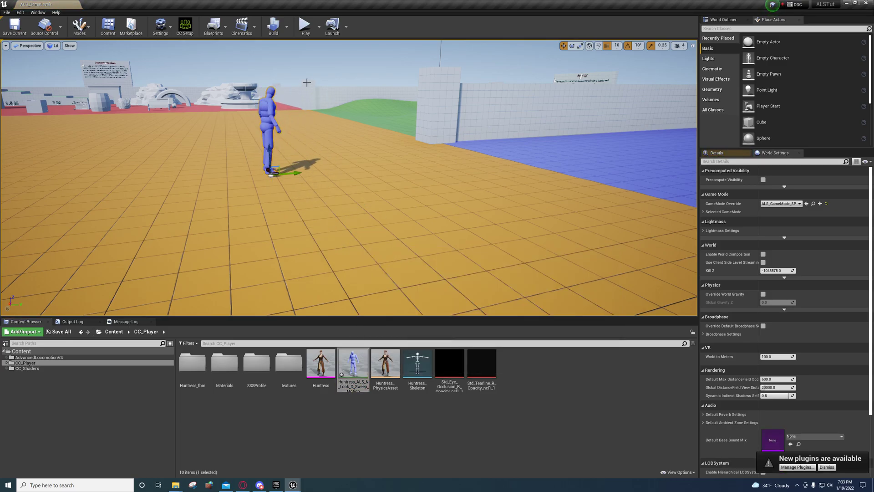
pyautogui.click(319, 26)
pyautogui.click(338, 84)
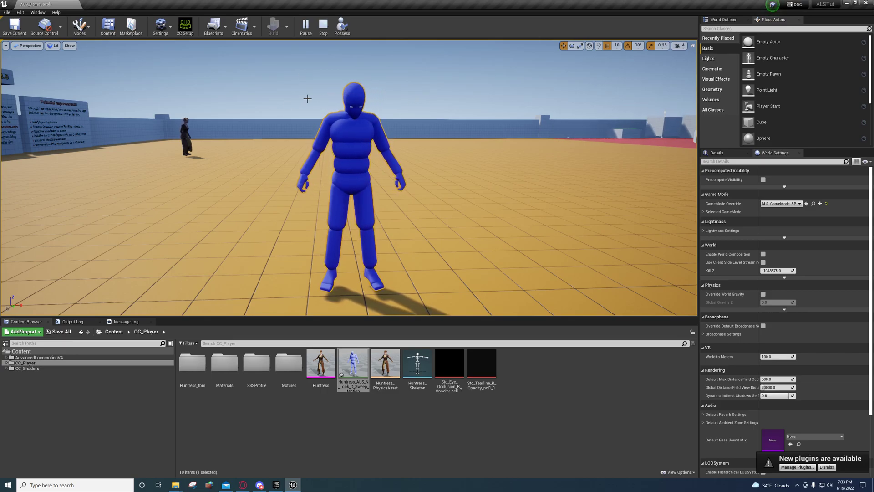
pyautogui.click(320, 29)
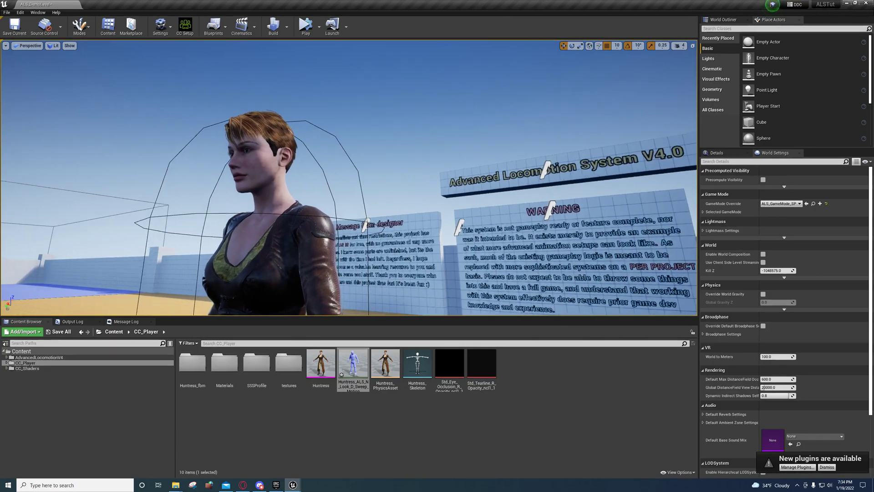
# Orbit and fly the view to inspect the Huntress beside the blue mannequin.
pyautogui.keyDown('alt'); pyautogui.moveTo(413, 175); pyautogui.dragTo(414, 175); pyautogui.keyUp('alt')
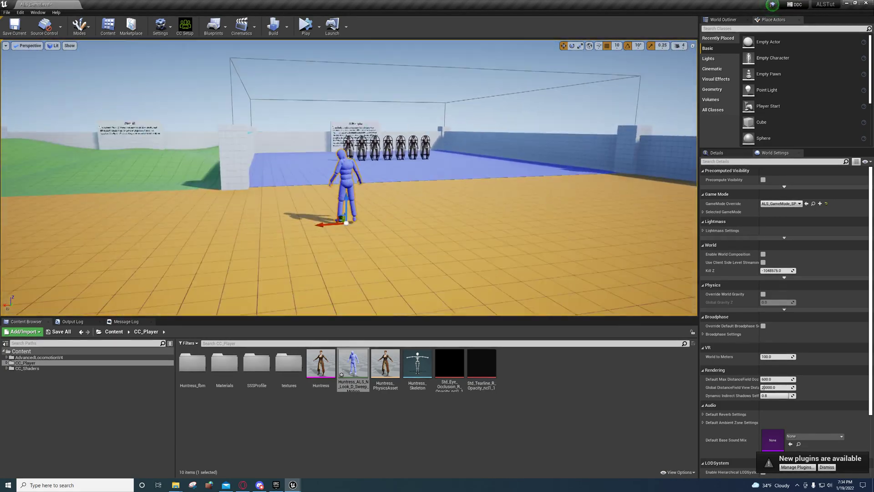
pyautogui.keyDown('alt'); pyautogui.moveTo(410, 232); pyautogui.dragTo(410, 232); pyautogui.keyUp('alt')
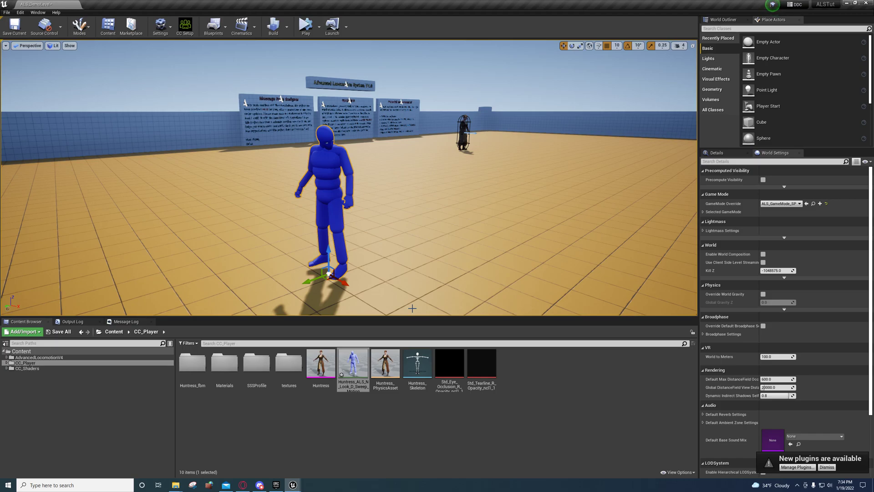
pyautogui.moveTo(349, 178); pyautogui.dragTo(293, 178, button='right')
pyautogui.moveTo(406, 250)
pyautogui.mouseDown(button='right')
pyautogui.moveTo(373, 250)
pyautogui.moveTo(389, 250)
pyautogui.mouseUp(button='right')
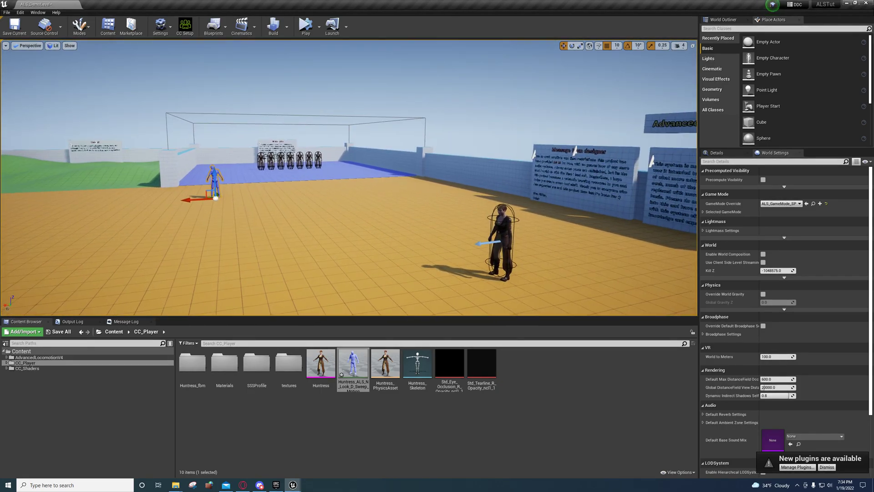